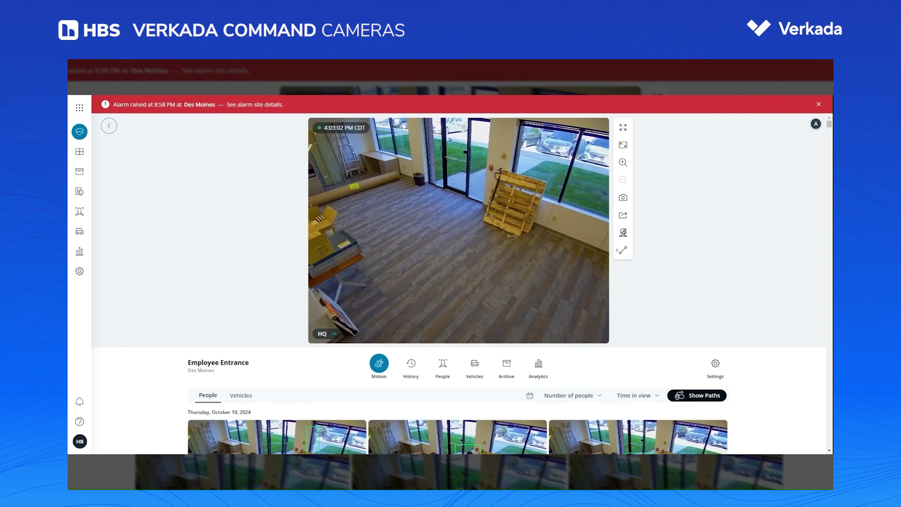
Step: Switch the Employee Entrance camera overlay to Motion Search Grid and mark the grid cells over the entrance door
left_click(623, 235)
left_click(623, 250)
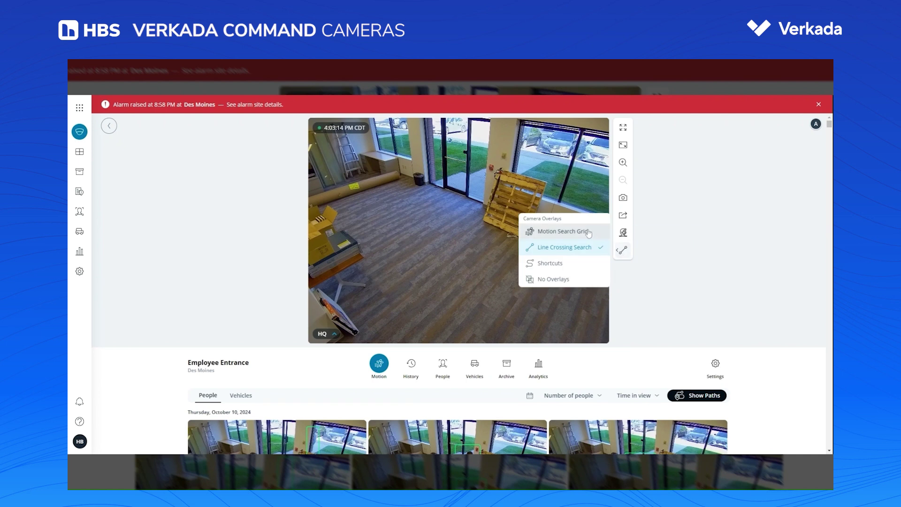
left_click(549, 234)
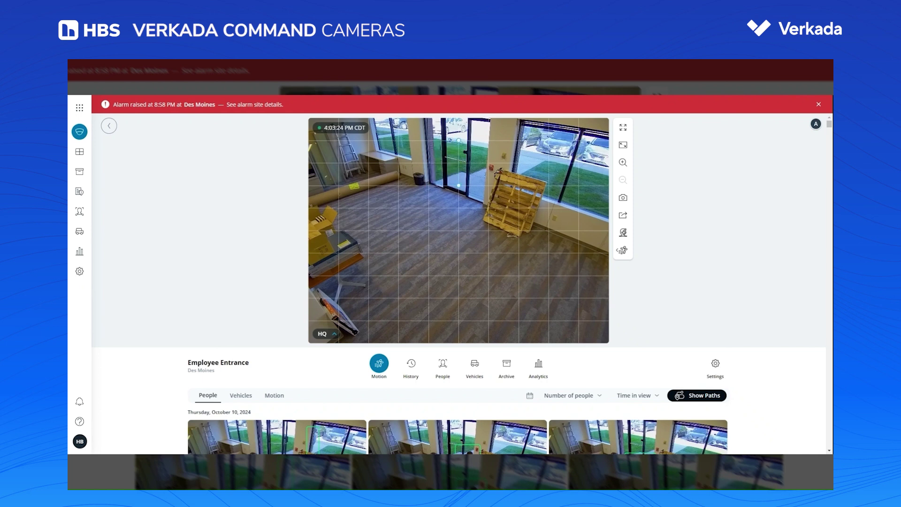
left_click_drag(458, 185, 489, 185)
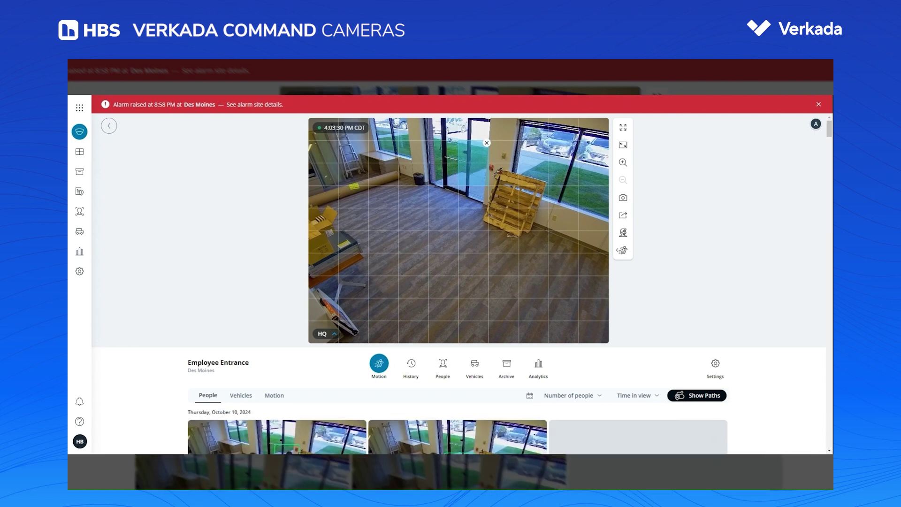
Step: Look through the people clips for the marked door area and preview the 3:30:14 PM clip
scroll(441, 242, "down", 5)
mouse_move(457, 281)
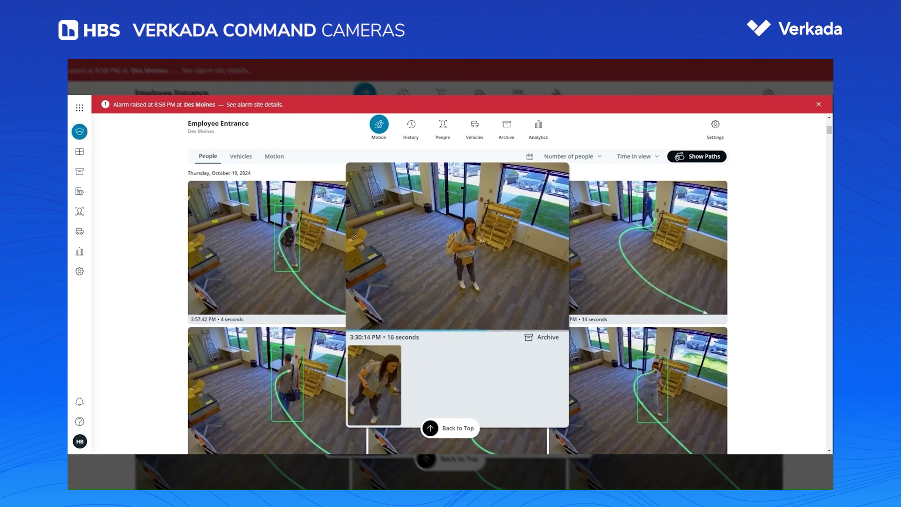
mouse_move(288, 223)
mouse_move(443, 233)
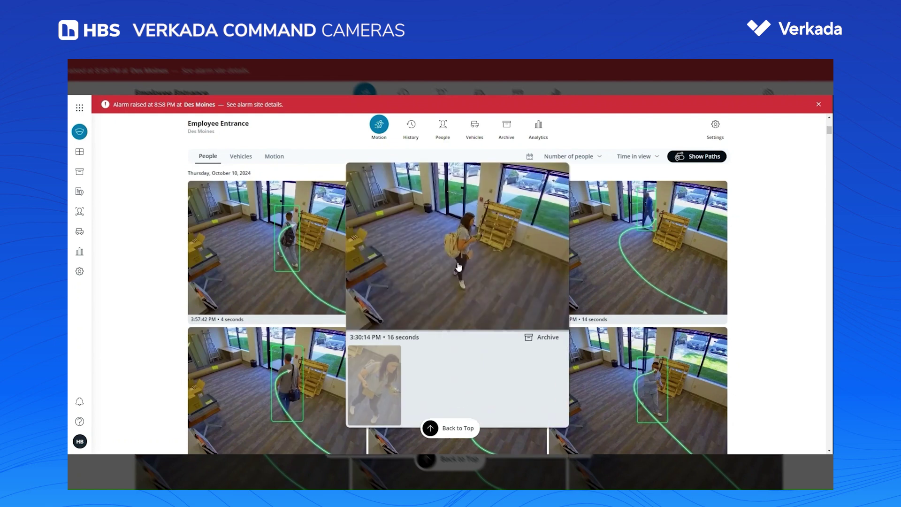
left_click(444, 233)
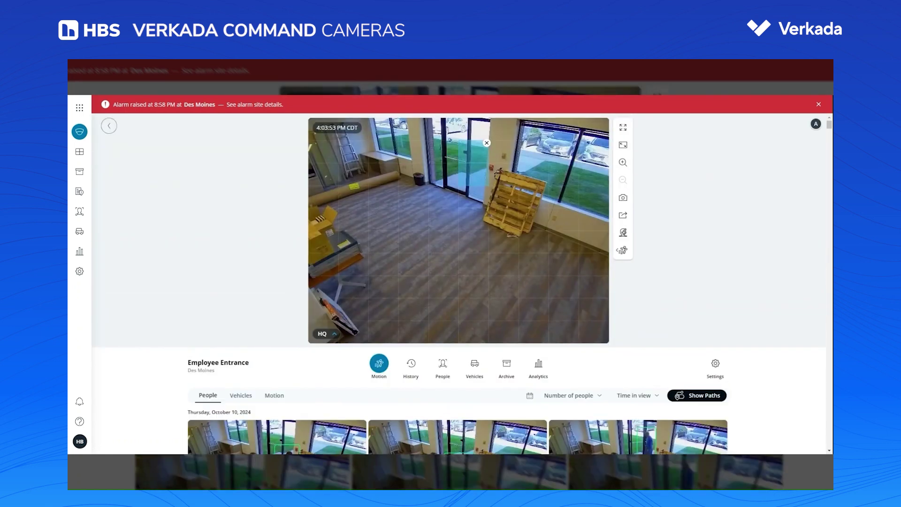
Step: Switch the overlay to Line Crossing Search and draw a crossing line along the full width of the entrance doorway
left_click(623, 250)
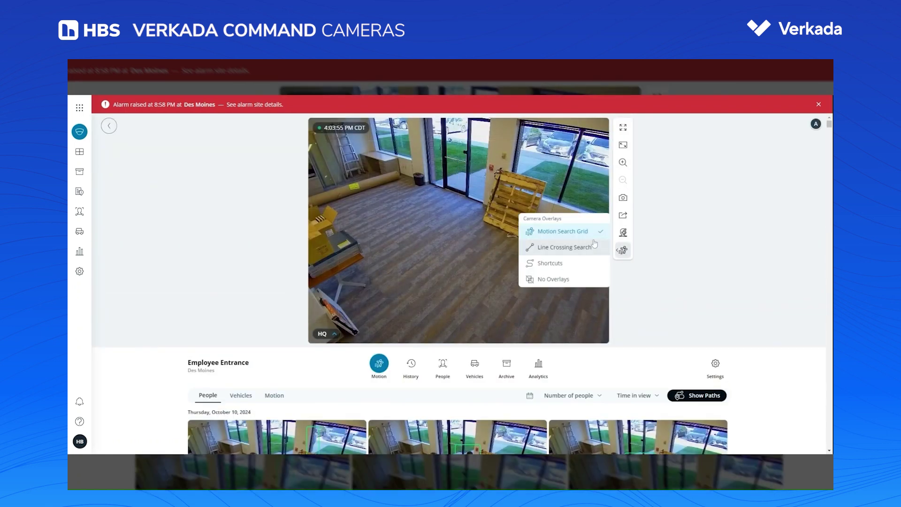
left_click(558, 253)
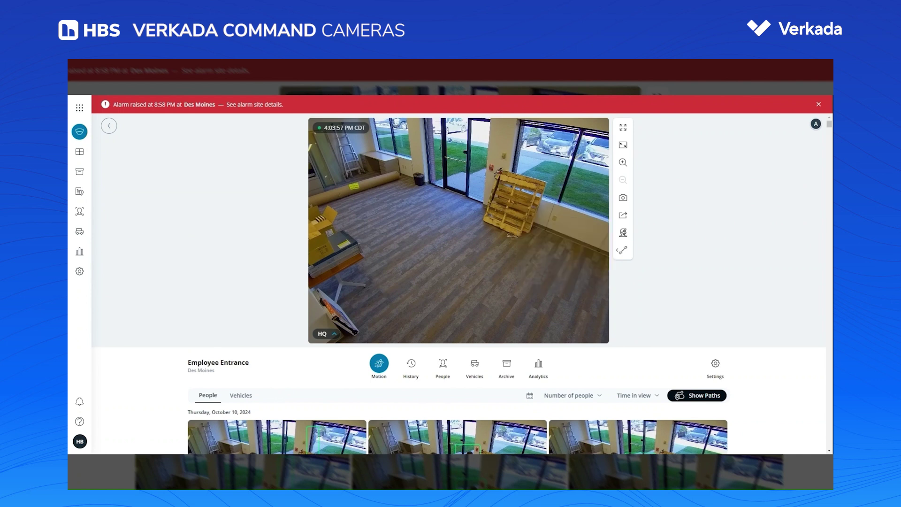
left_click_drag(430, 183, 452, 195)
left_click(452, 195)
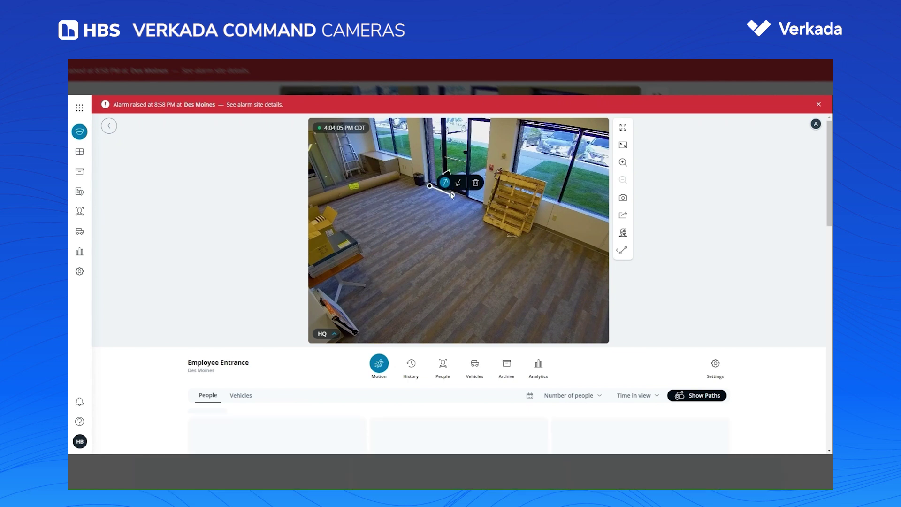
left_click_drag(454, 197, 473, 203)
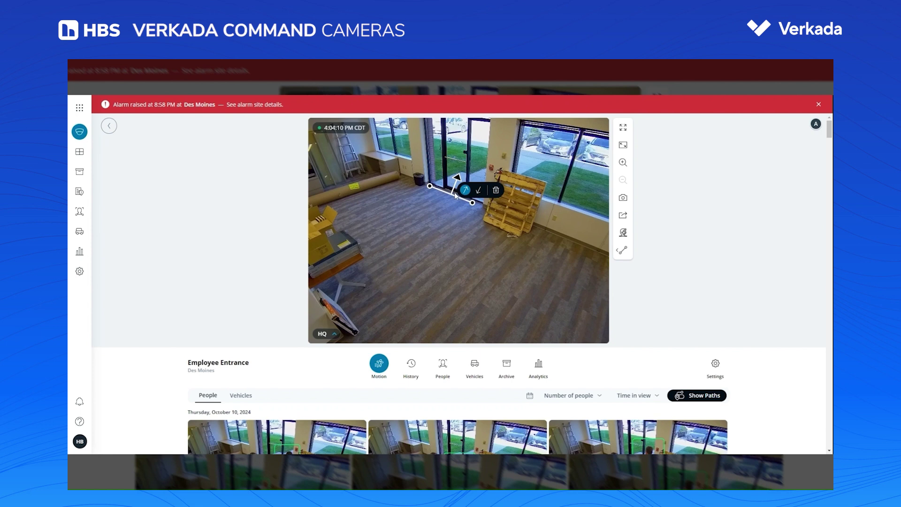
Step: Look through the people clips that cross the doorway line and preview the 3:26:31 PM clip
scroll(558, 287, "down", 3)
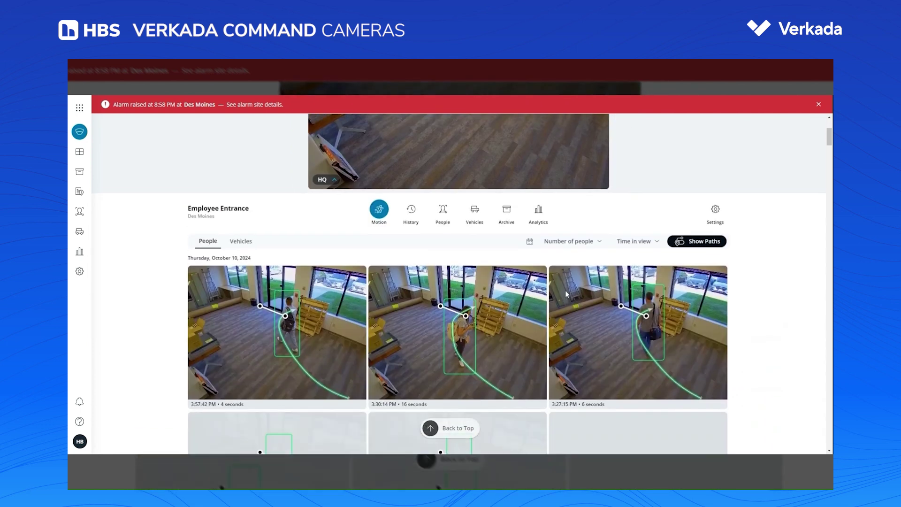
scroll(471, 326, "down", 2)
mouse_move(471, 326)
scroll(471, 326, "down", 2)
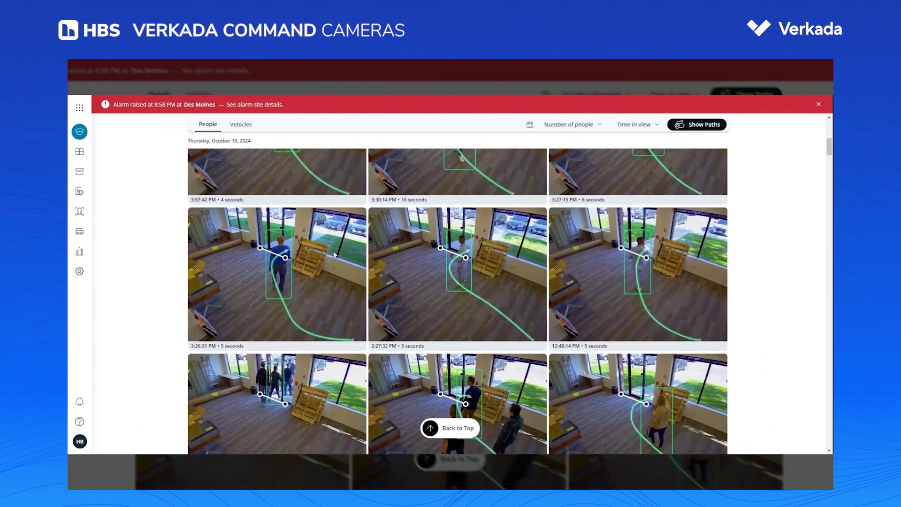
mouse_move(271, 274)
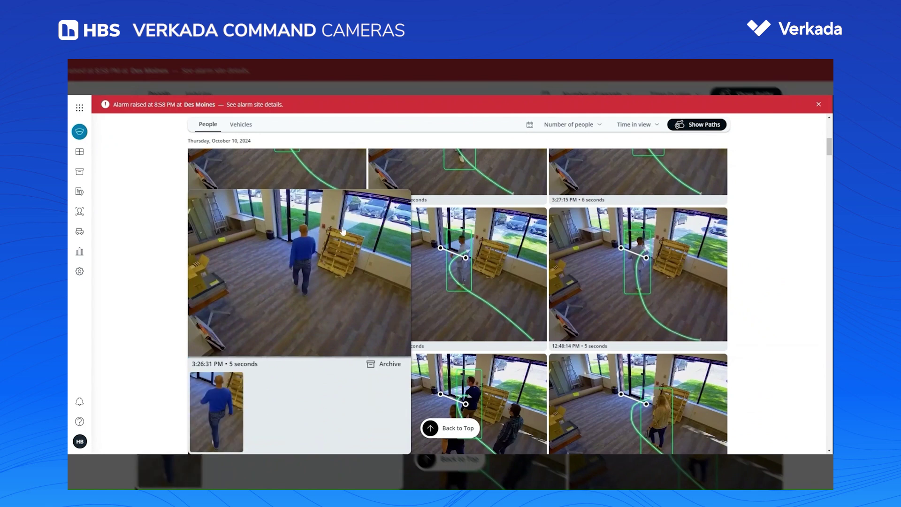
scroll(493, 294, "up", 2)
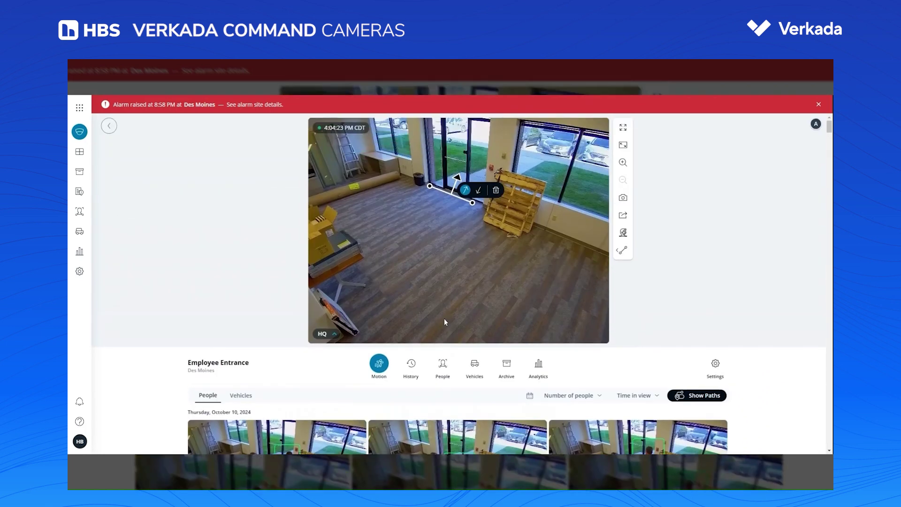
Step: Remove the crossing line from the doorway and return to the unfiltered people clips
left_click(623, 250)
scroll(449, 217, "down", 2)
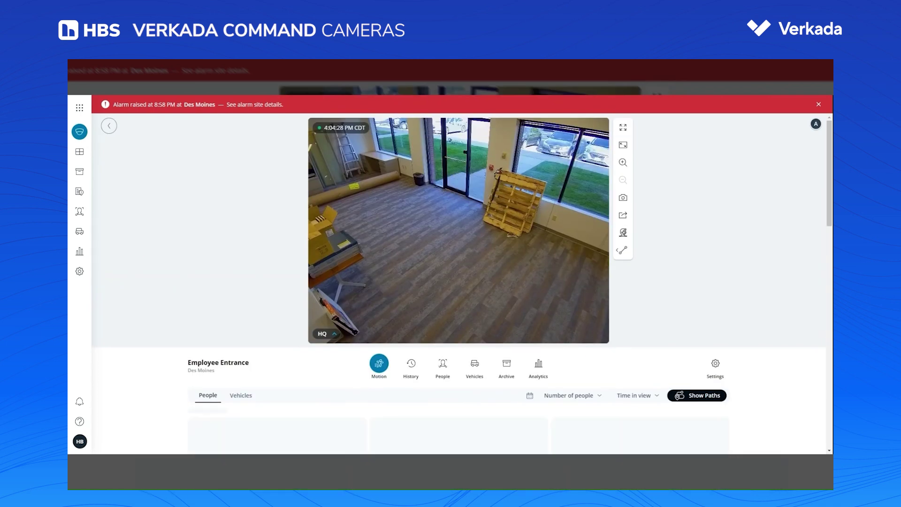
scroll(458, 300, "down", 2)
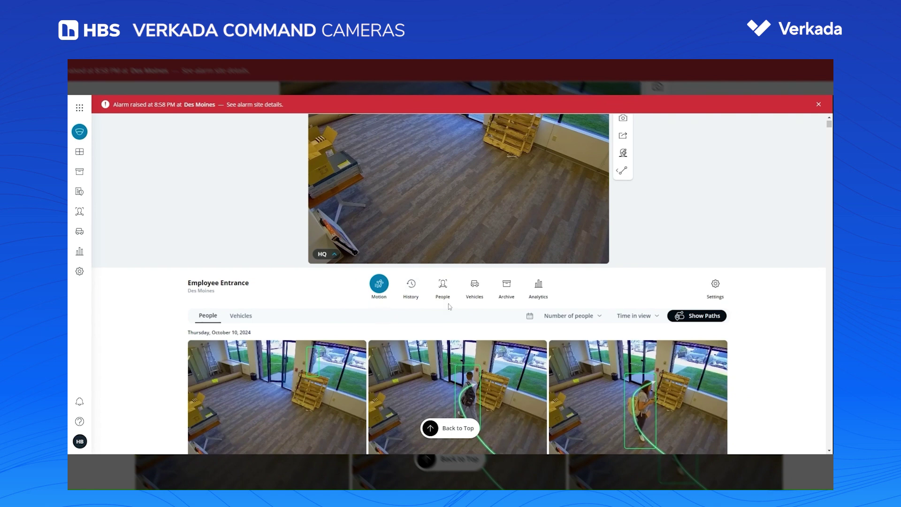
Step: Open the camera's People history and filter it by a red upper body
left_click(443, 285)
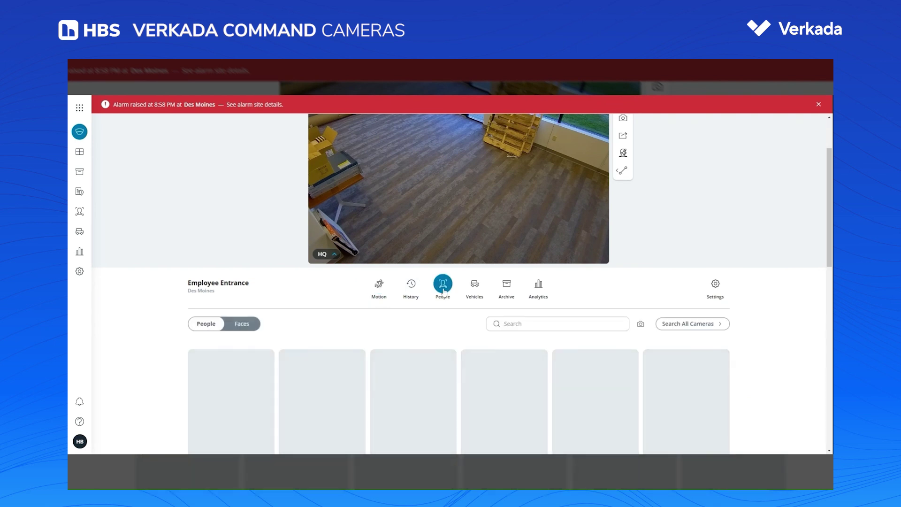
scroll(444, 291, "down", 2)
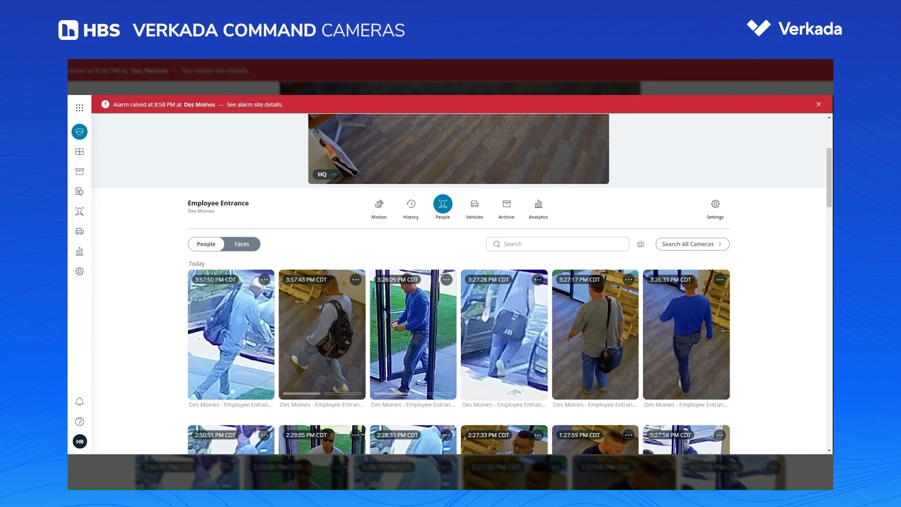
left_click(519, 245)
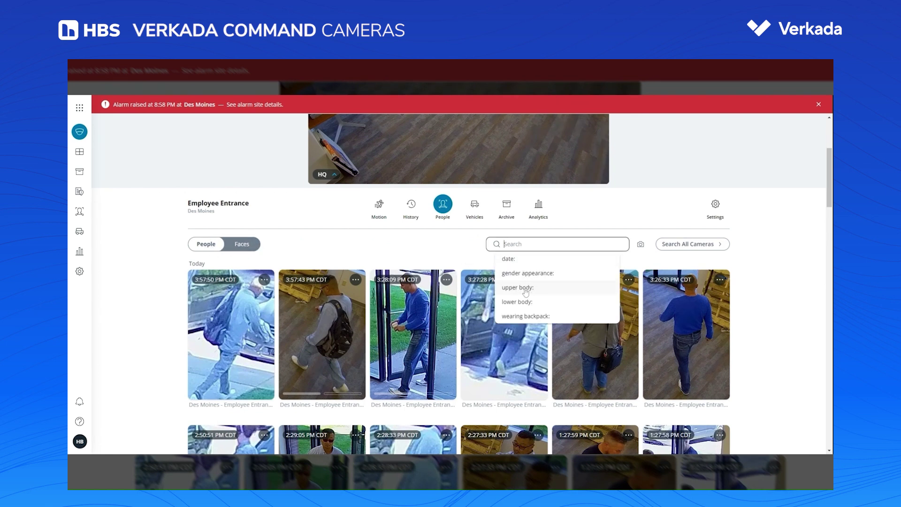
left_click(526, 288)
left_click(531, 265)
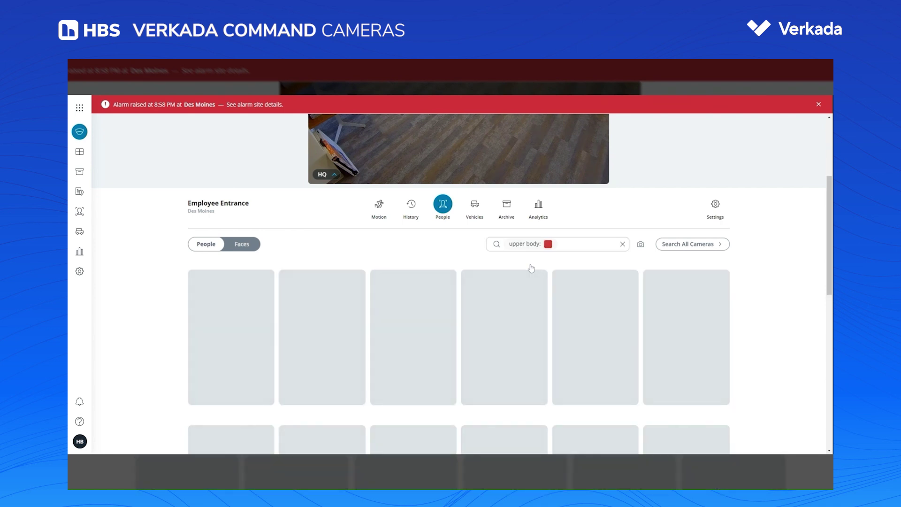
Step: Add a blue lower body to the people filter and look through the matching images
left_click(572, 247)
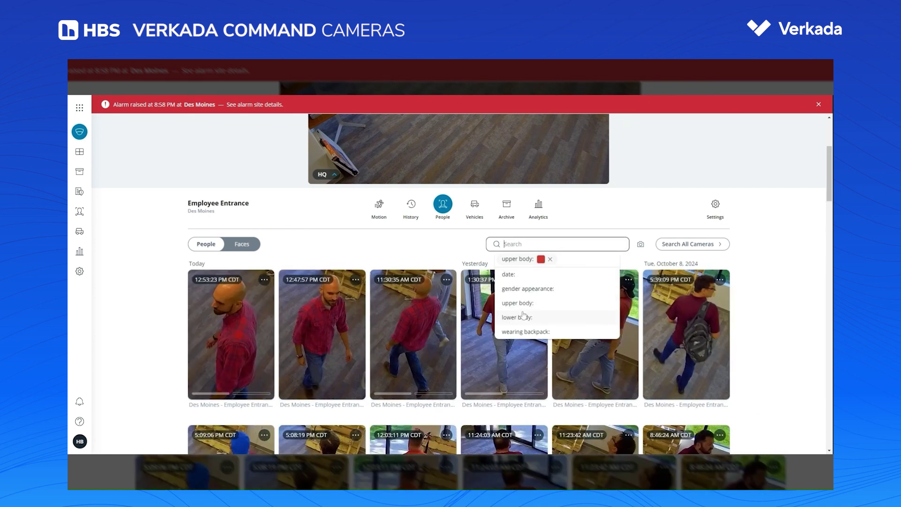
left_click(516, 317)
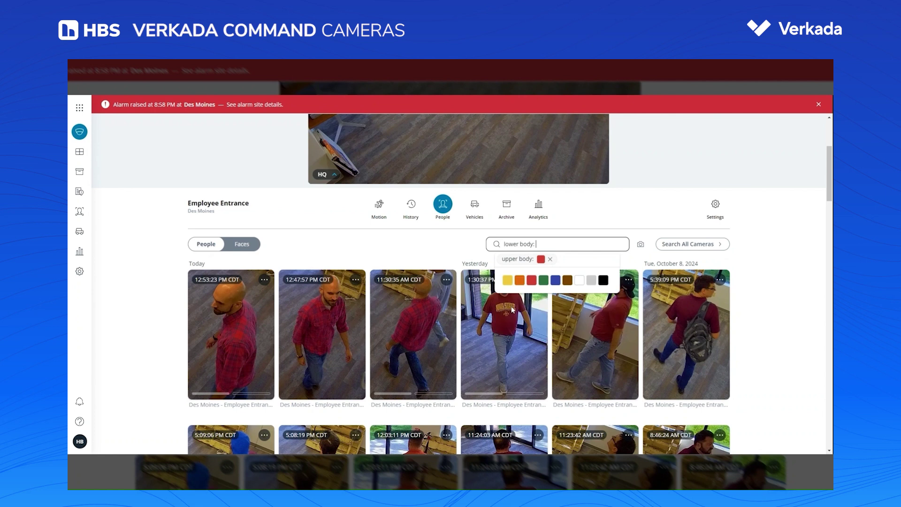
left_click(549, 288)
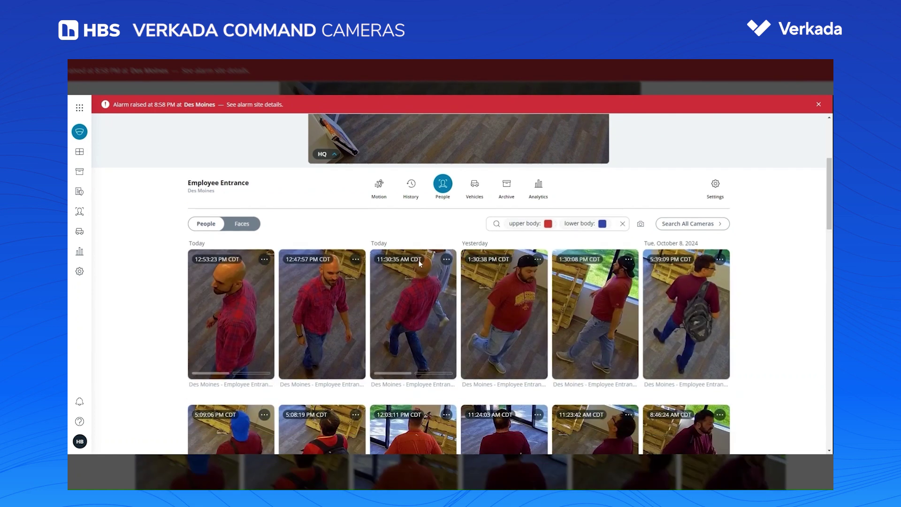
scroll(434, 265, "down", 2)
scroll(441, 278, "down", 2)
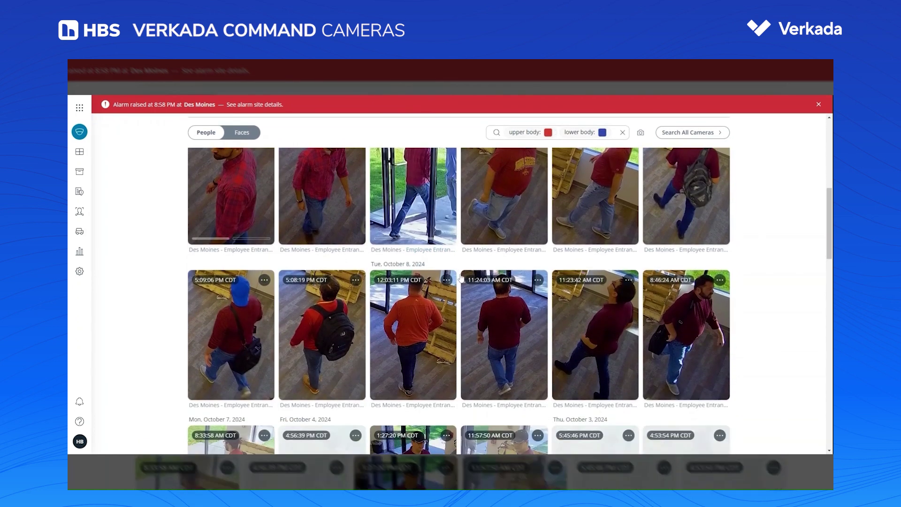
scroll(439, 319, "up", 3)
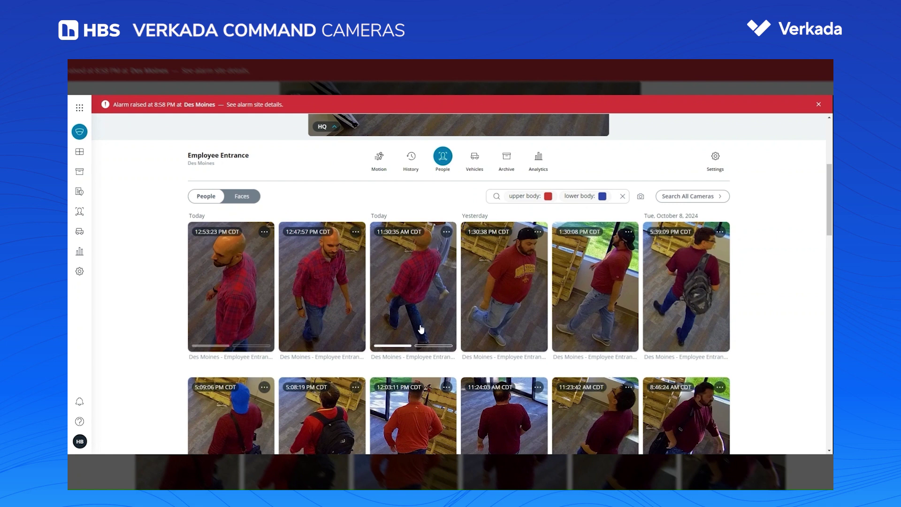
Step: Clear the clothing filters and search the camera's people history with an uploaded face photo
left_click(622, 196)
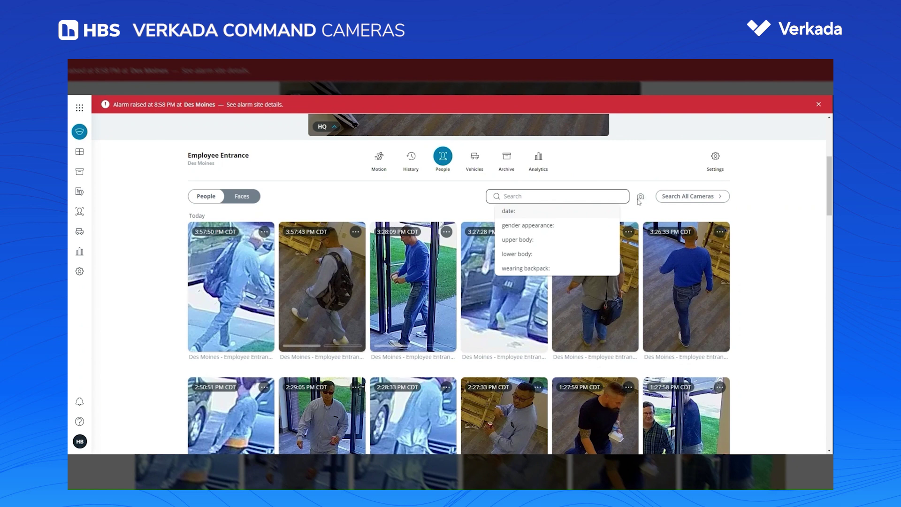
left_click(639, 203)
left_click(641, 197)
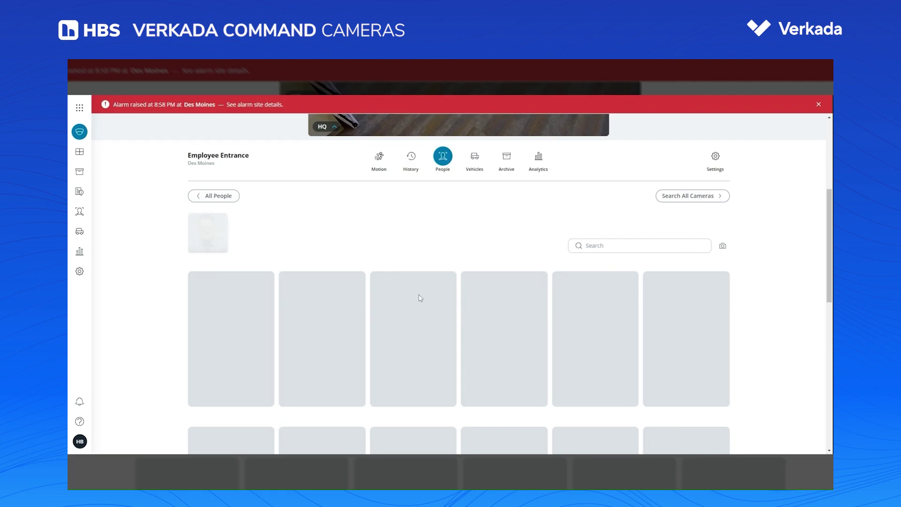
Step: Look through the sightings matched to the uploaded face photo across the listed dates
scroll(416, 347, "down", 2)
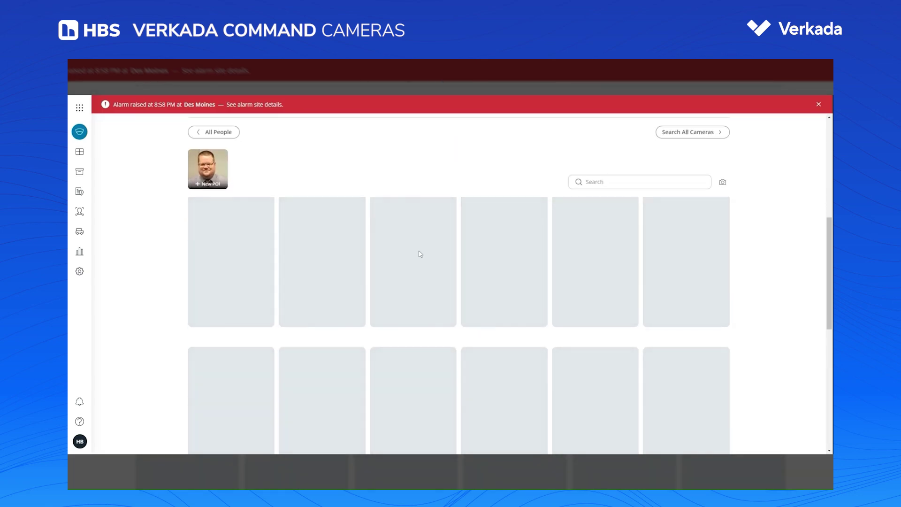
scroll(546, 288, "down", 3)
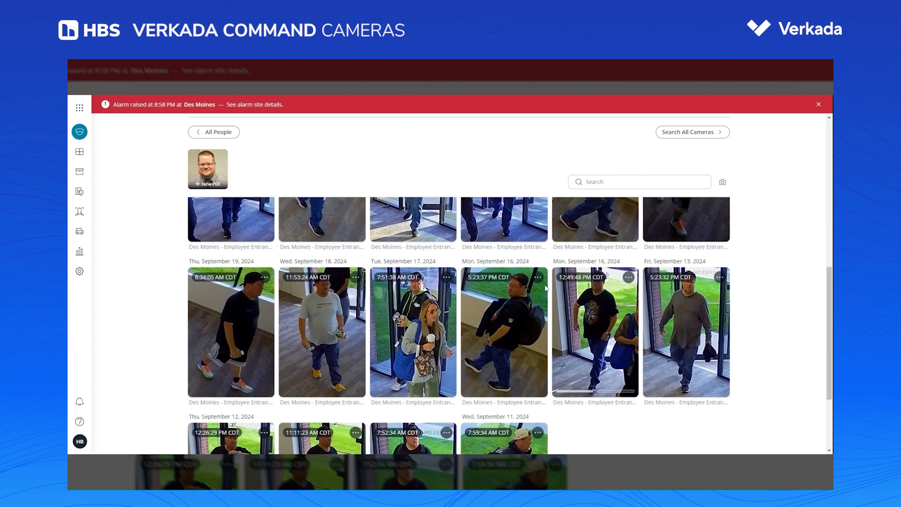
scroll(400, 325, "up", 3)
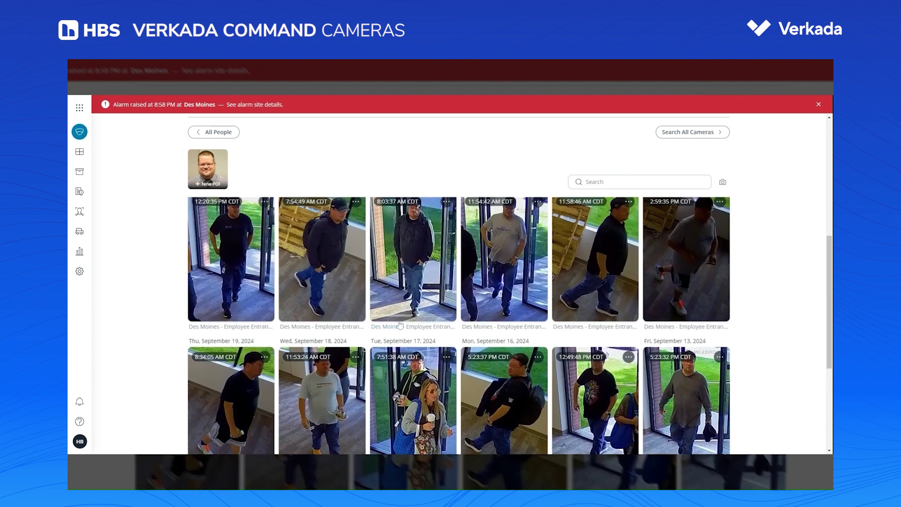
scroll(399, 325, "up", 3)
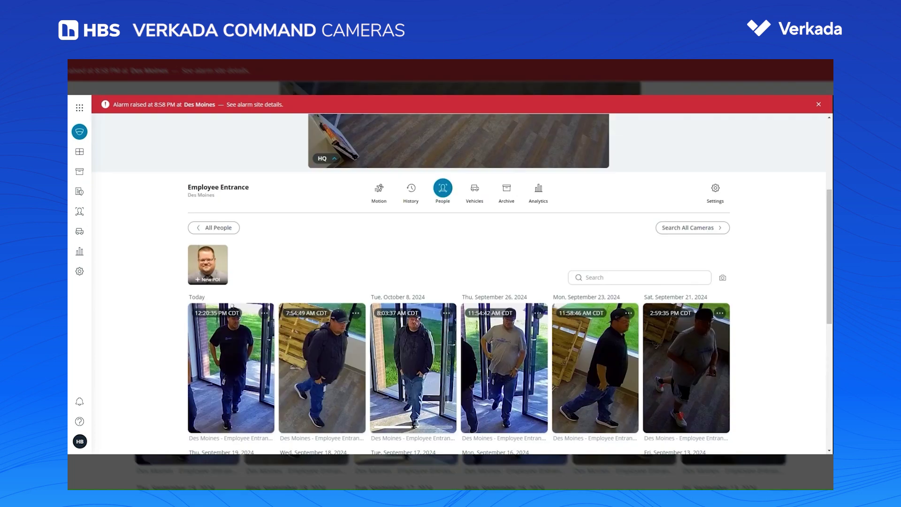
scroll(417, 355, "down", 3)
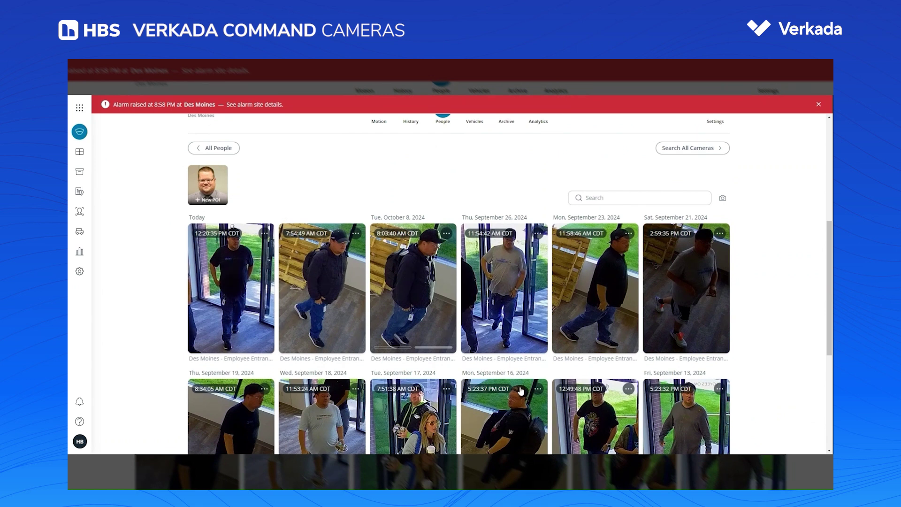
Step: Create a person of interest from today's 7:54:49 AM sighting, entering the person's first name
left_click(356, 239)
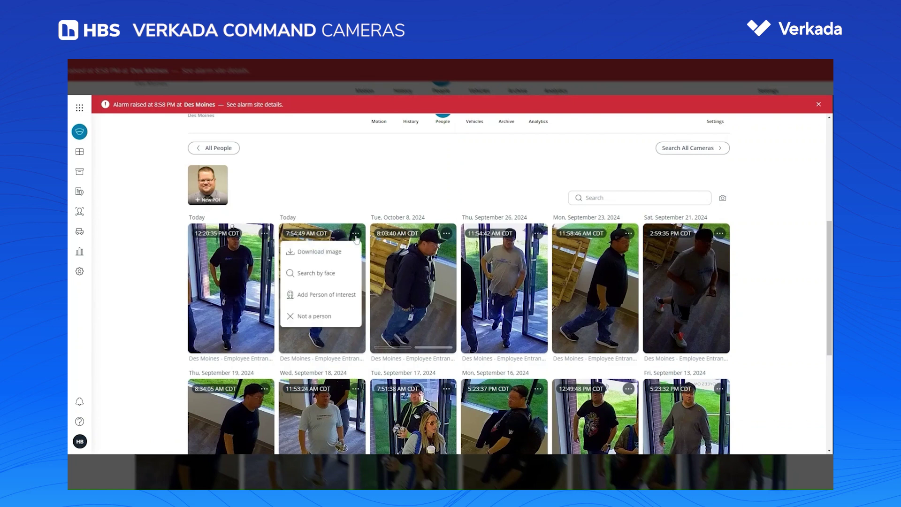
left_click(325, 301)
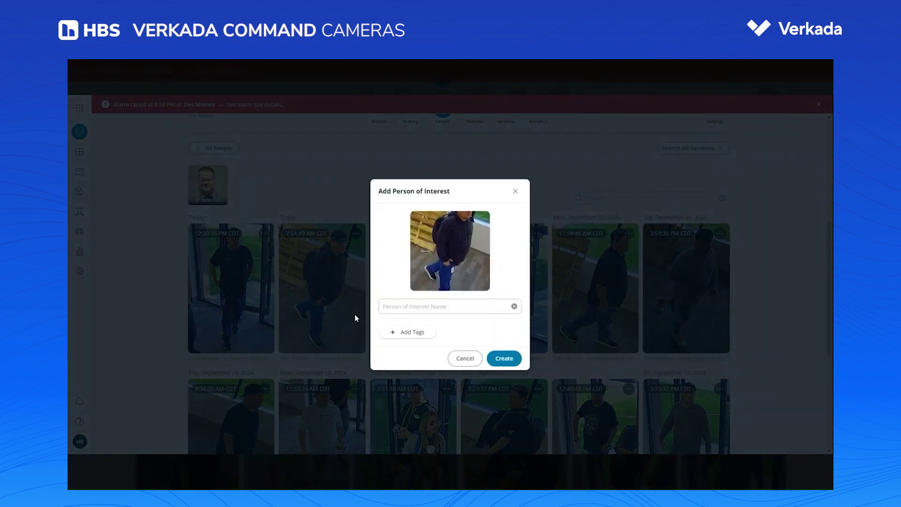
left_click(408, 303)
type("Brandon")
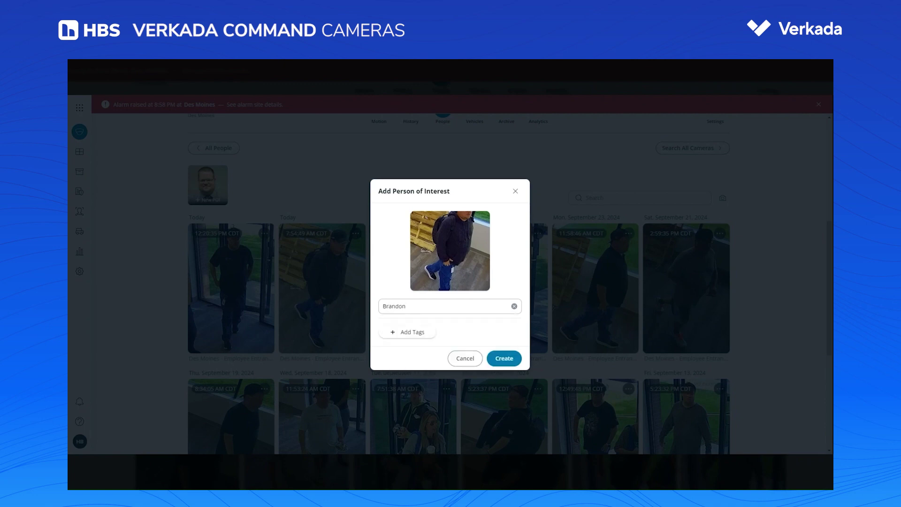
left_click(504, 358)
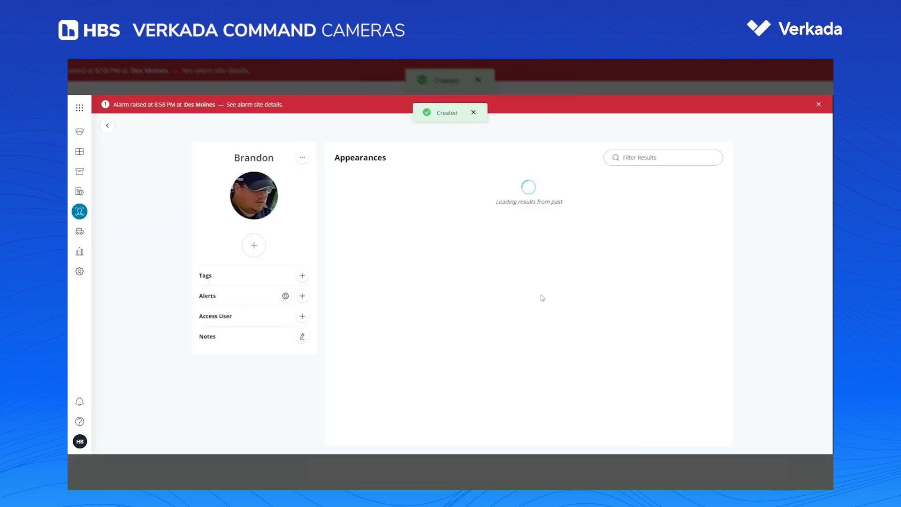
Step: Look through the new person of interest's appearances across the Des Moines cameras
scroll(539, 298, "down", 3)
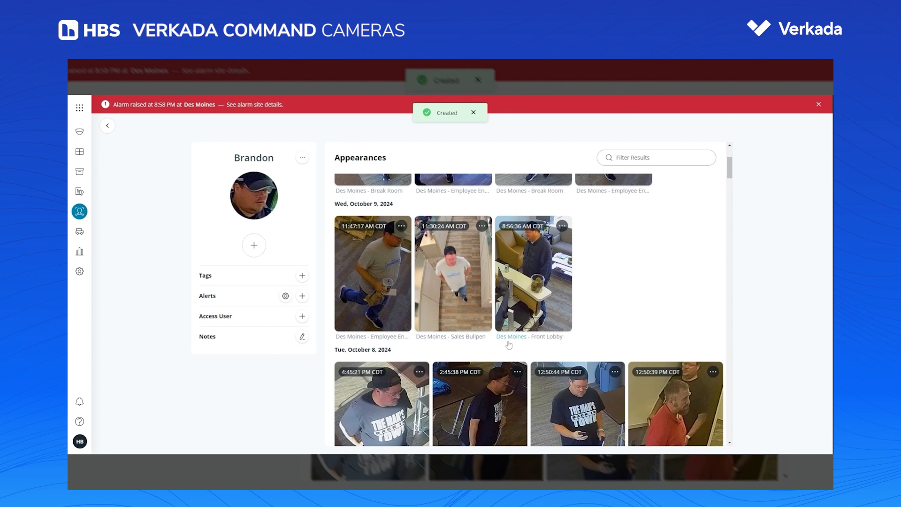
scroll(526, 376, "down", 3)
scroll(526, 377, "up", 3)
scroll(527, 377, "up", 2)
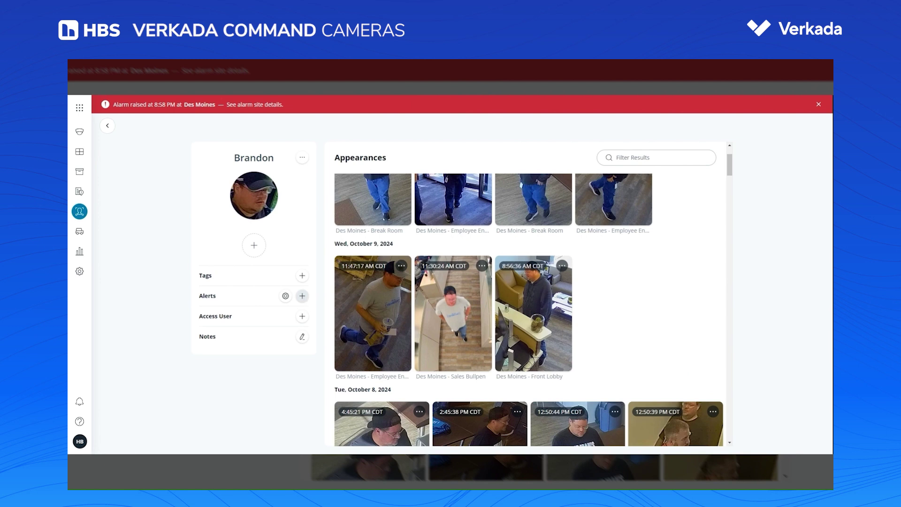
Step: Examine the alert options offered for this person of interest and discard the new alert
left_click(302, 297)
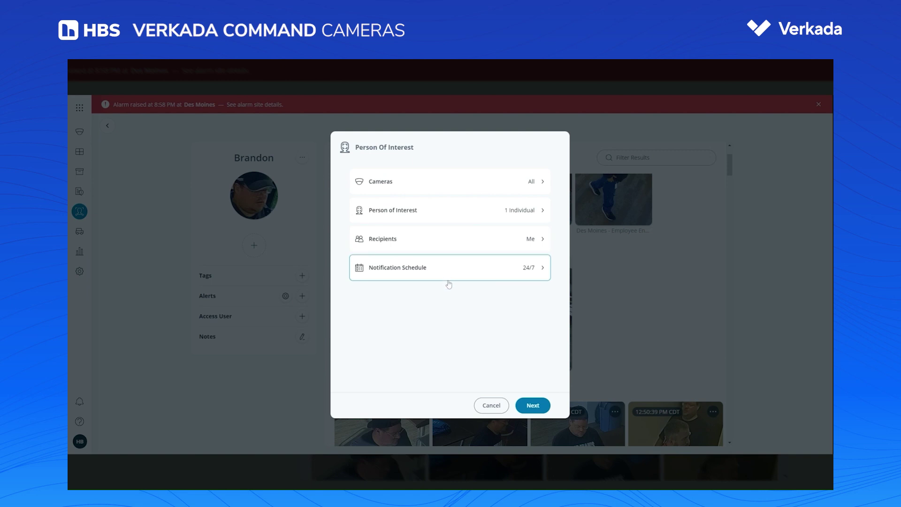
left_click(491, 405)
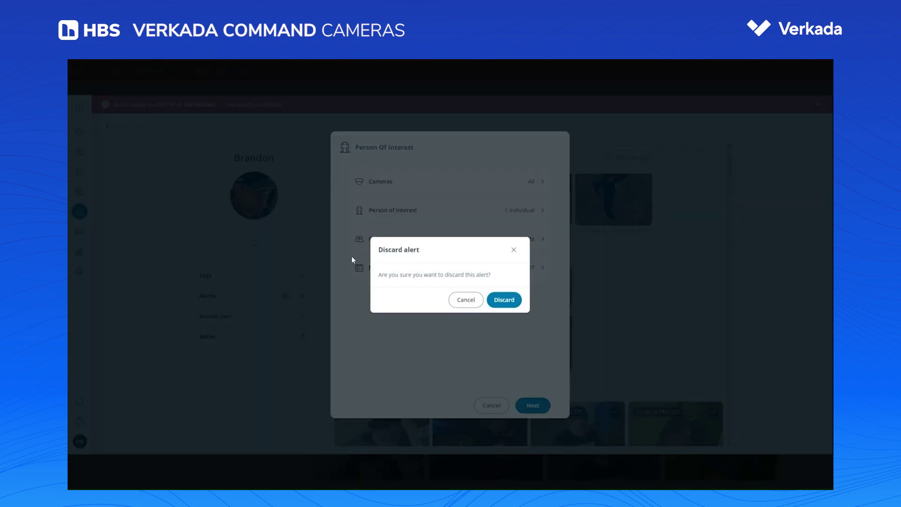
left_click(502, 300)
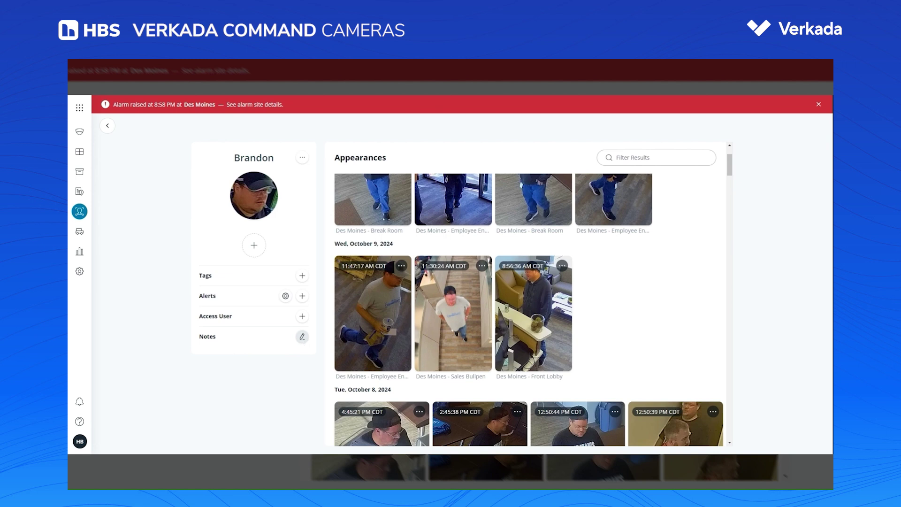
Step: Return to the Employee Entrance people history, switch it to Faces and look through the detected faces
left_click(108, 126)
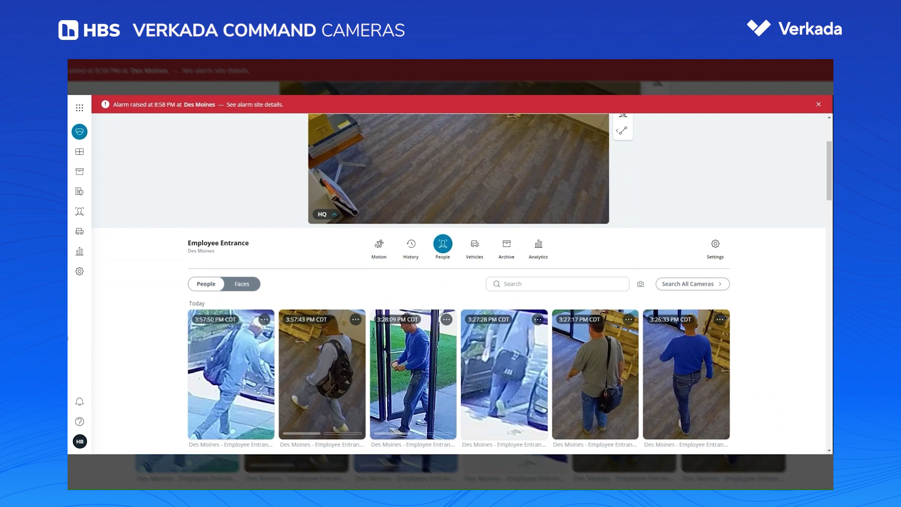
left_click(247, 285)
scroll(263, 277, "down", 3)
scroll(450, 281, "down", 1)
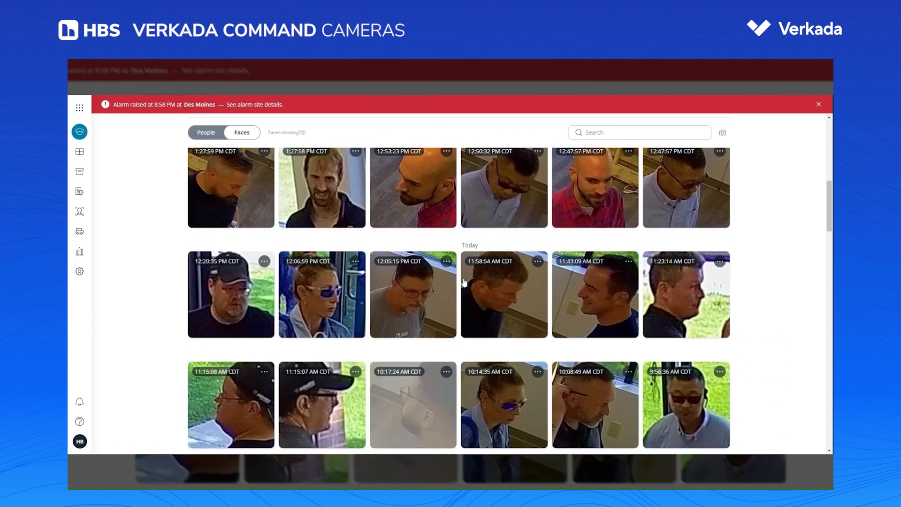
scroll(427, 276, "down", 2)
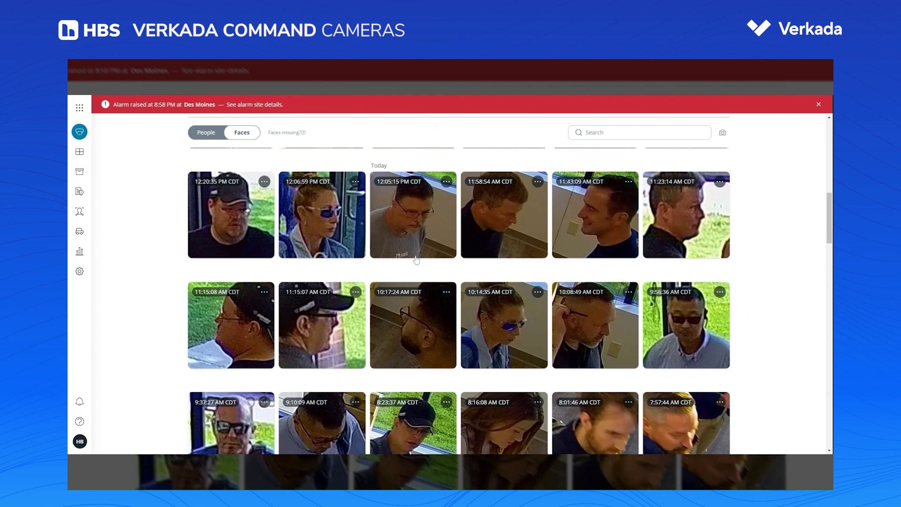
scroll(416, 259, "up", 5)
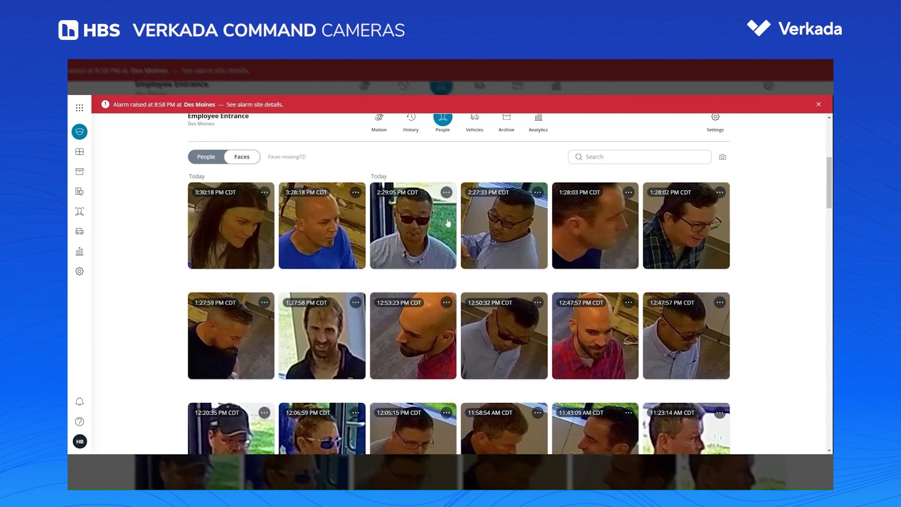
Step: Search the camera for the face captured at 2:27:33 PM and look through its matching sightings
left_click(491, 234)
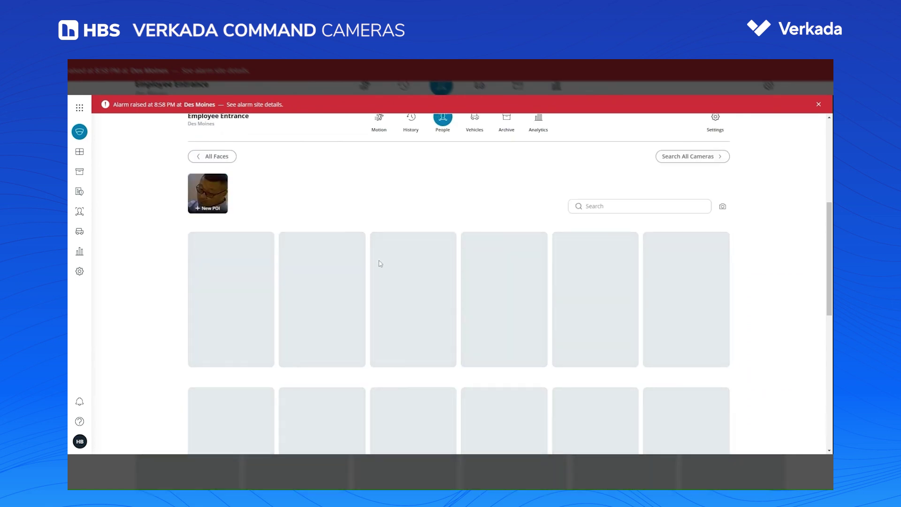
scroll(305, 216, "down", 1)
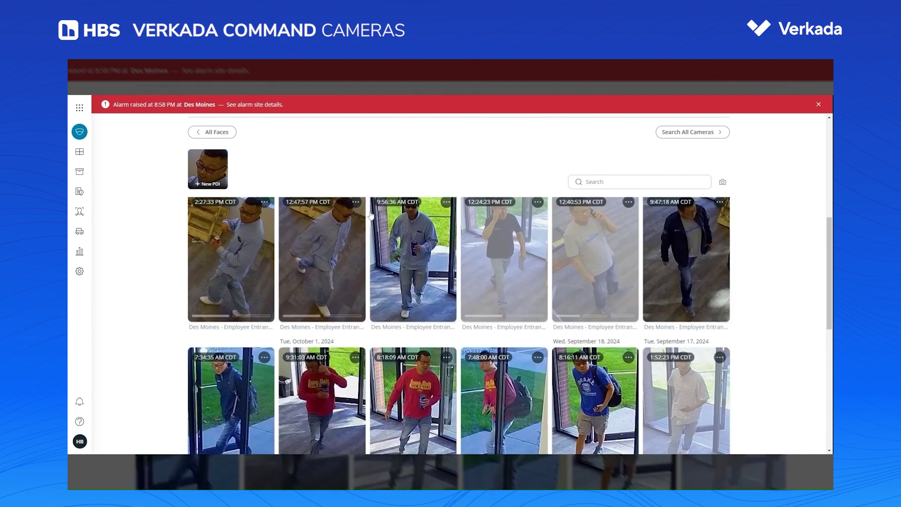
scroll(510, 302, "down", 10)
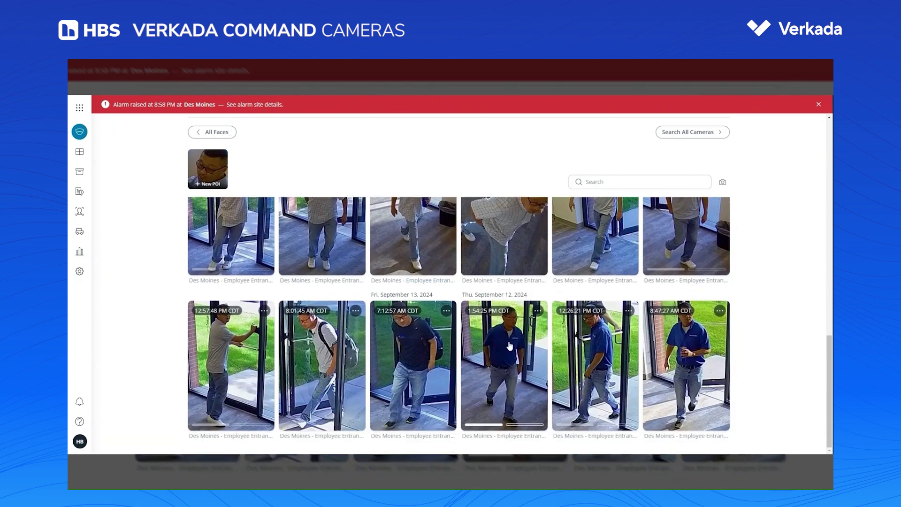
scroll(428, 322, "up", 12)
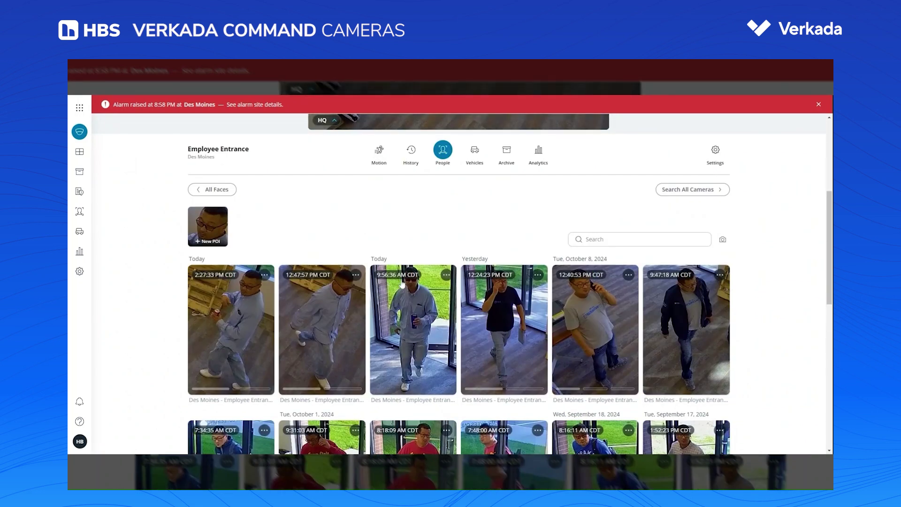
Step: Return to the full face list and leave the Employee Entrance camera for the overview of all cameras
left_click(209, 190)
scroll(478, 288, "down", 1)
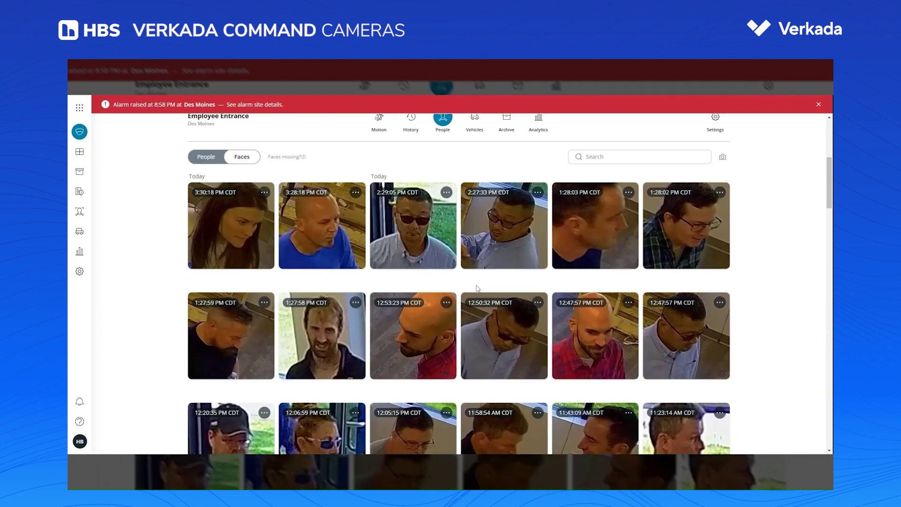
scroll(356, 300, "up", 2)
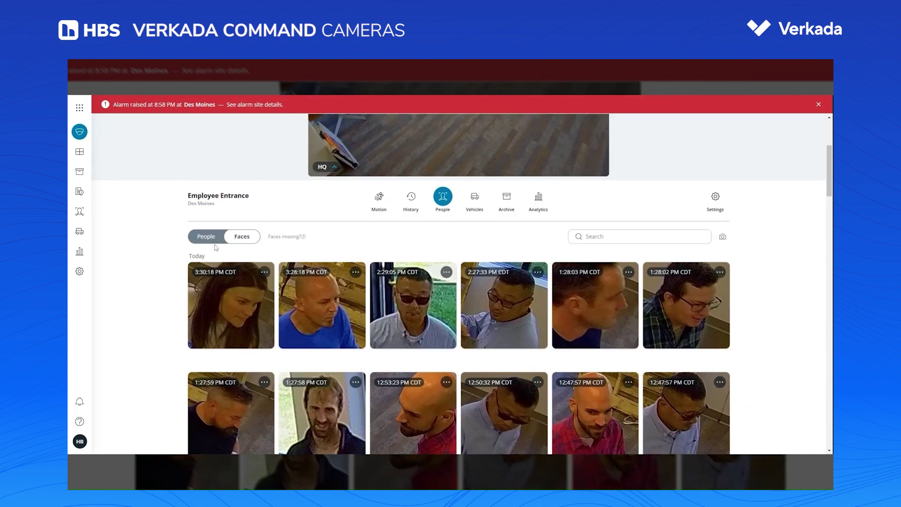
scroll(216, 247, "up", 4)
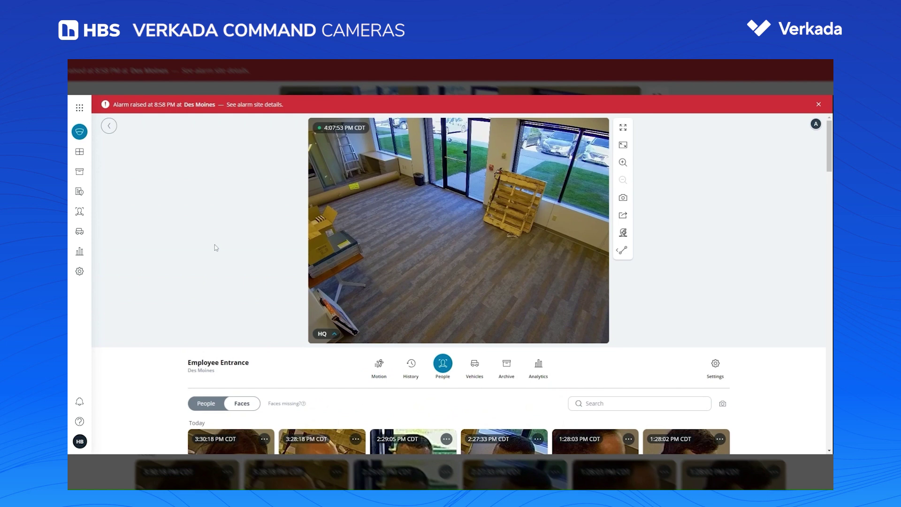
left_click(109, 126)
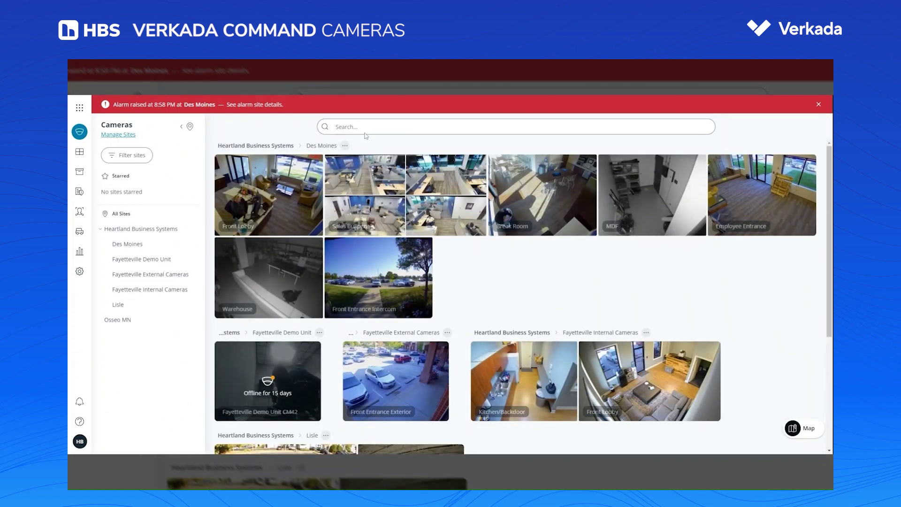
Step: Run the recent search "person carrying a water bottle" across all cameras and look through the matching images
left_click(338, 127)
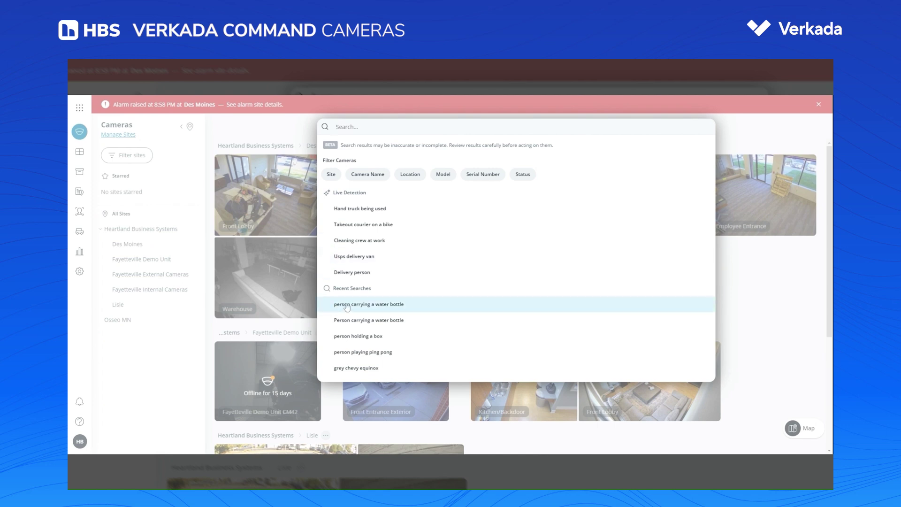
left_click(363, 305)
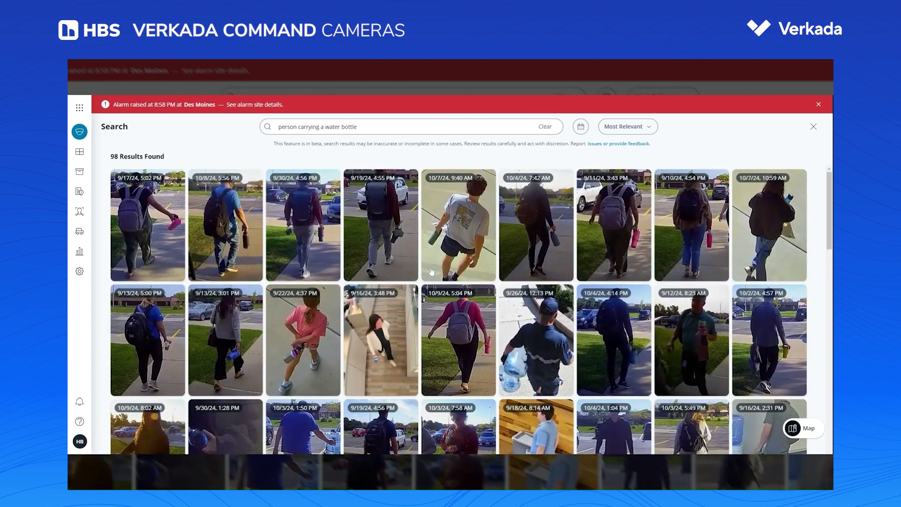
scroll(393, 306, "down", 2)
scroll(392, 307, "down", 2)
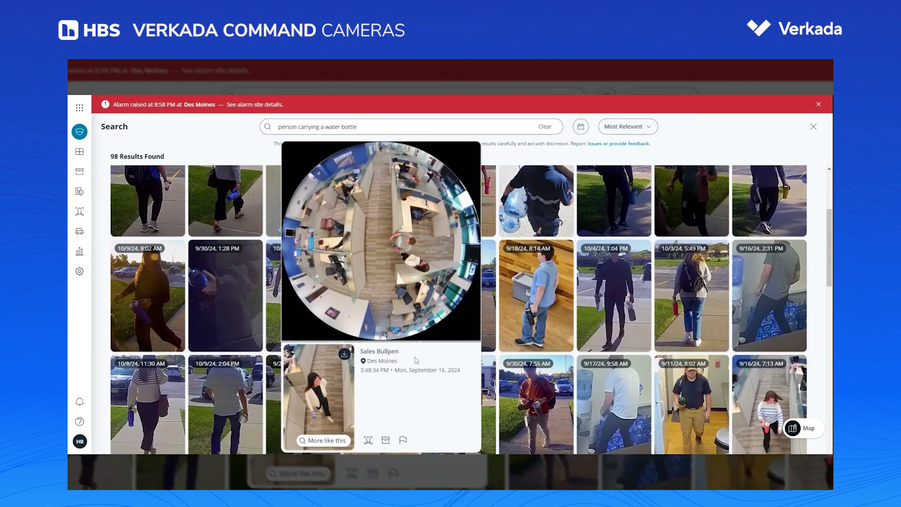
scroll(486, 422, "down", 3)
mouse_move(487, 422)
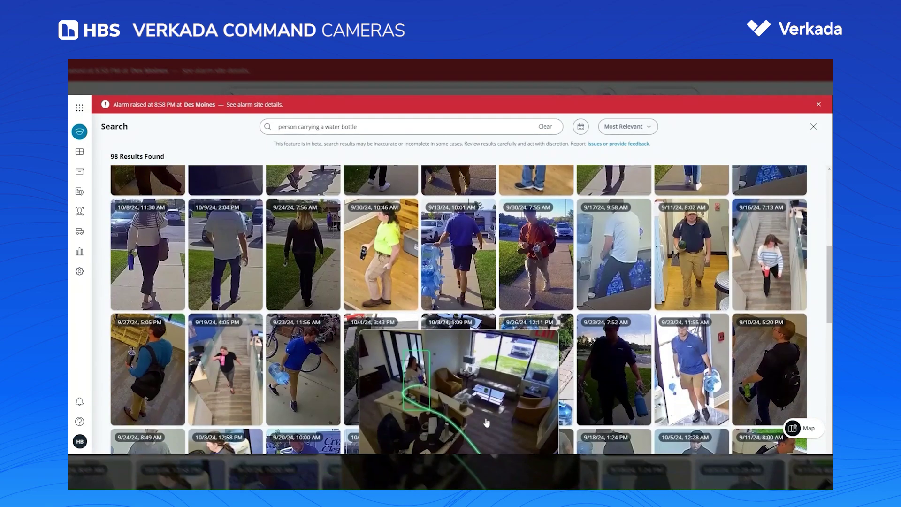
scroll(466, 345, "down", 5)
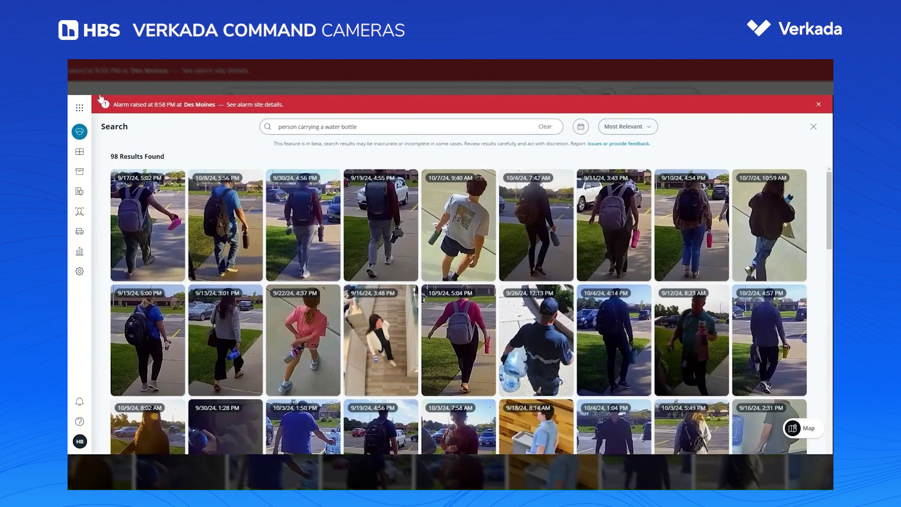
Step: Return to the Cameras overview and open the Front Entrance Exterior camera in Fayetteville External Cameras
left_click(79, 107)
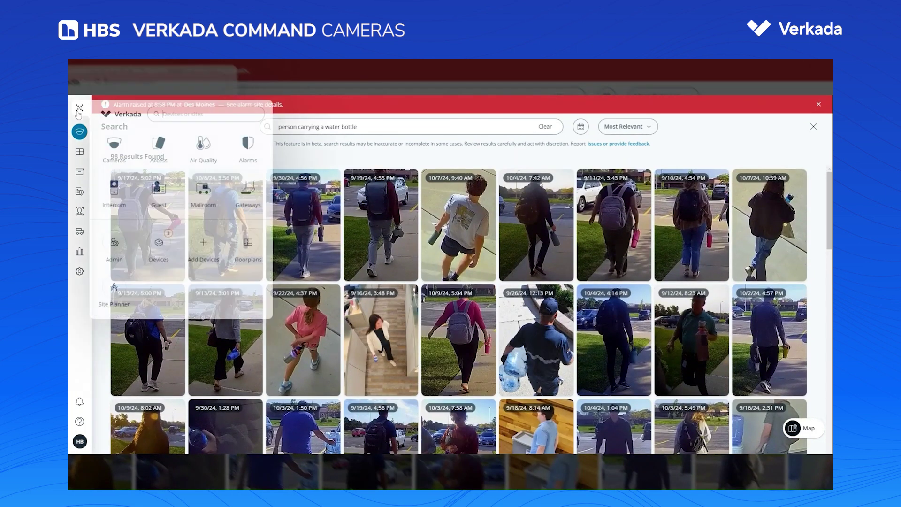
left_click(127, 147)
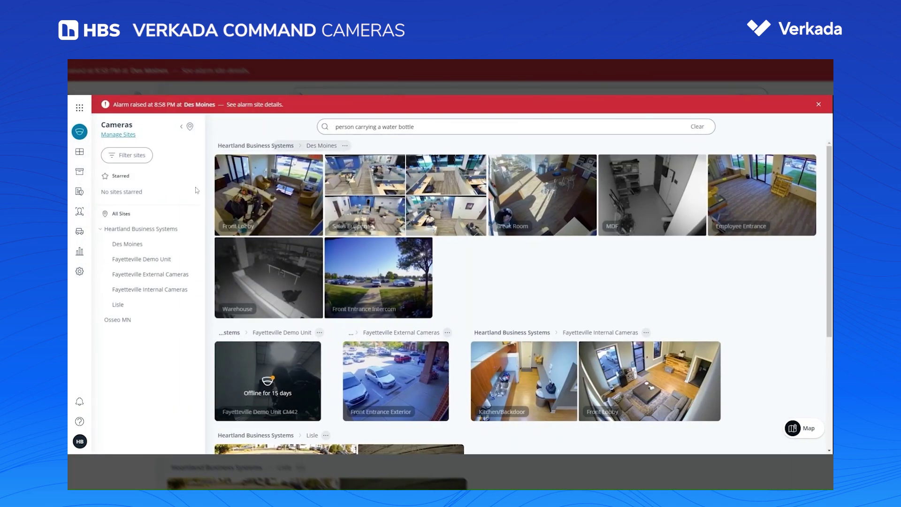
scroll(509, 254, "down", 2)
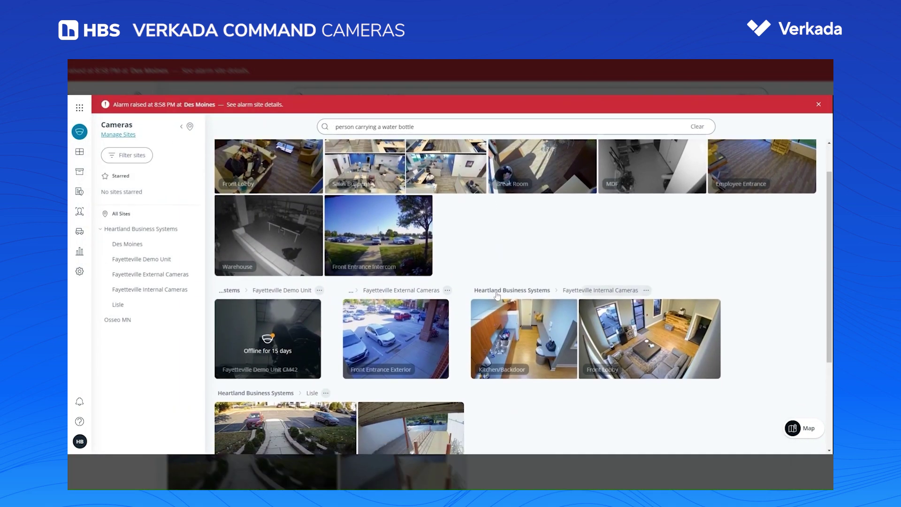
left_click(410, 296)
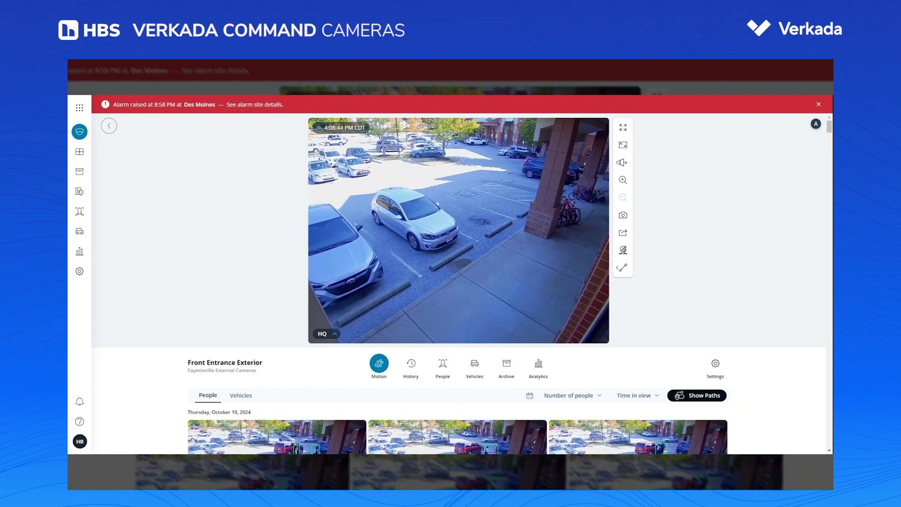
Step: Open the camera's Vehicles history, filter it by the color red and look through the matching vehicles
left_click(474, 370)
scroll(466, 281, "down", 3)
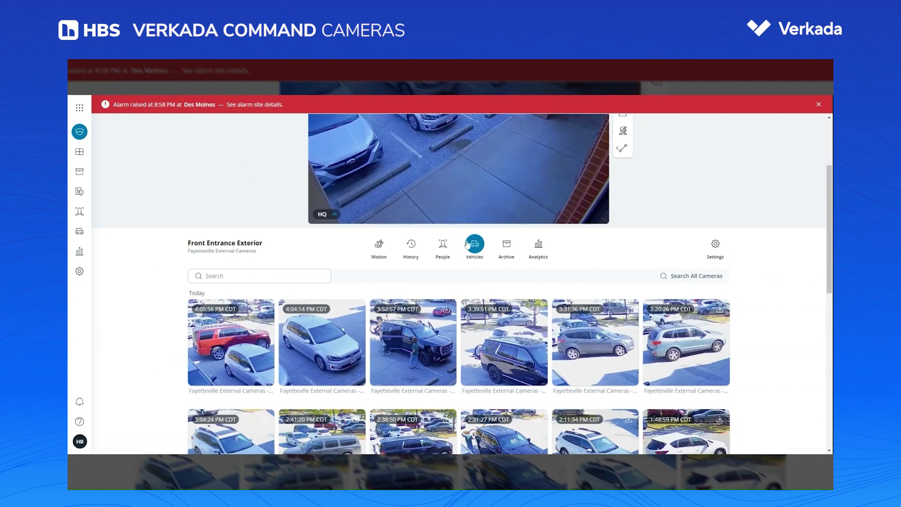
scroll(472, 256, "down", 1)
left_click(220, 236)
left_click(217, 267)
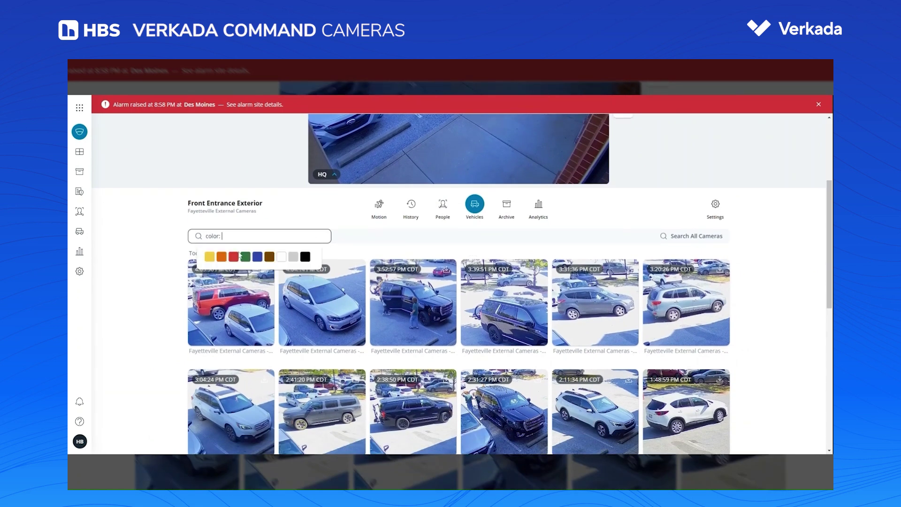
left_click(234, 257)
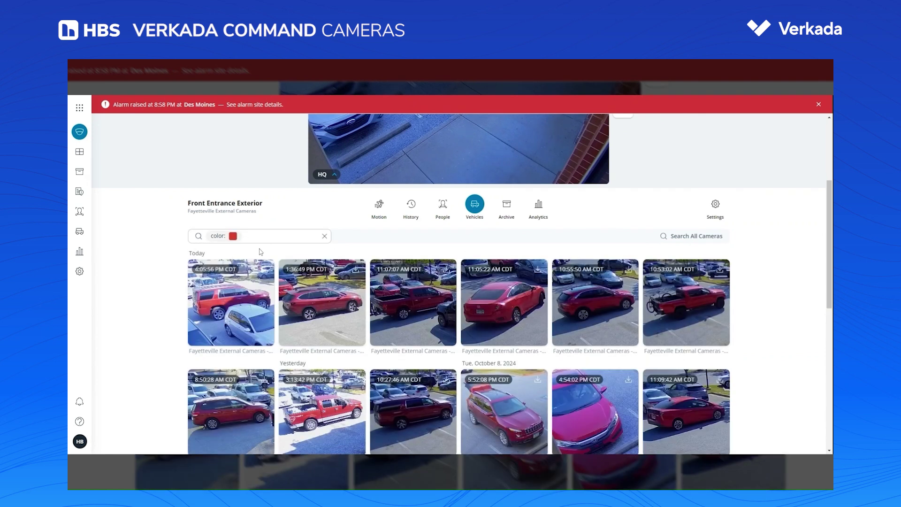
scroll(322, 323, "down", 4)
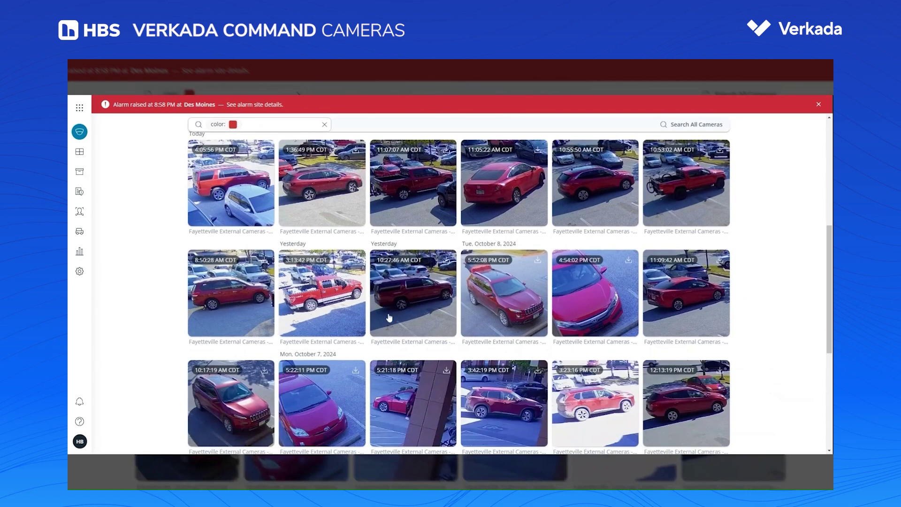
Step: Add the vehicle type car to the red color filter on the Front Entrance Exterior camera and look through the matching vehicles
scroll(296, 293, "up", 6)
scroll(296, 294, "down", 3)
left_click(257, 279)
left_click(224, 335)
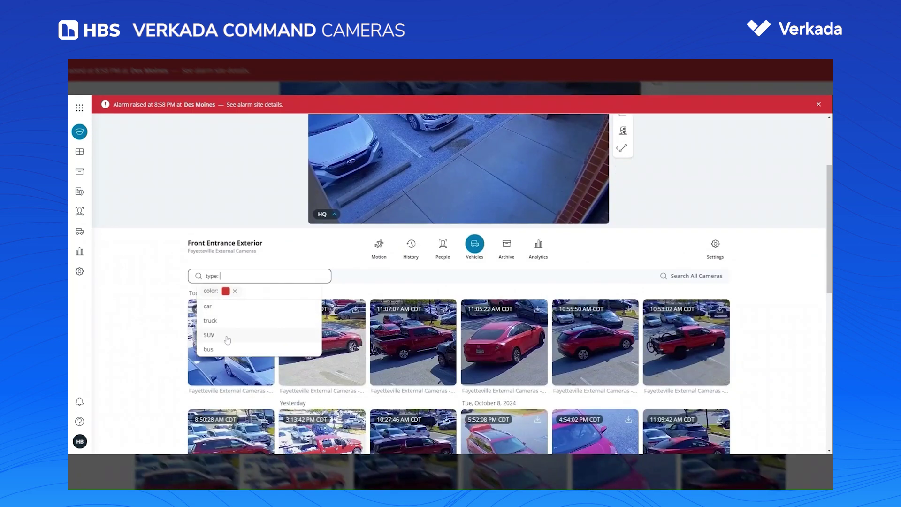
left_click(229, 313)
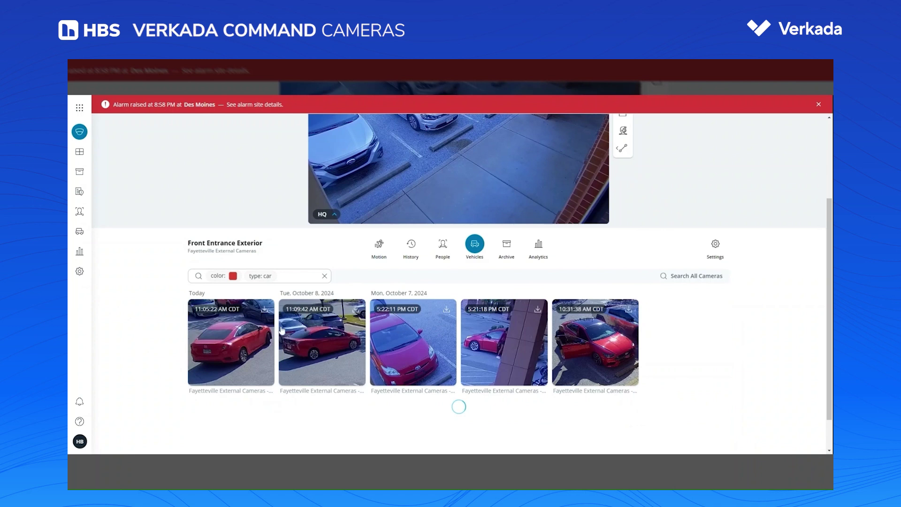
scroll(345, 286, "down", 4)
scroll(440, 308, "down", 5)
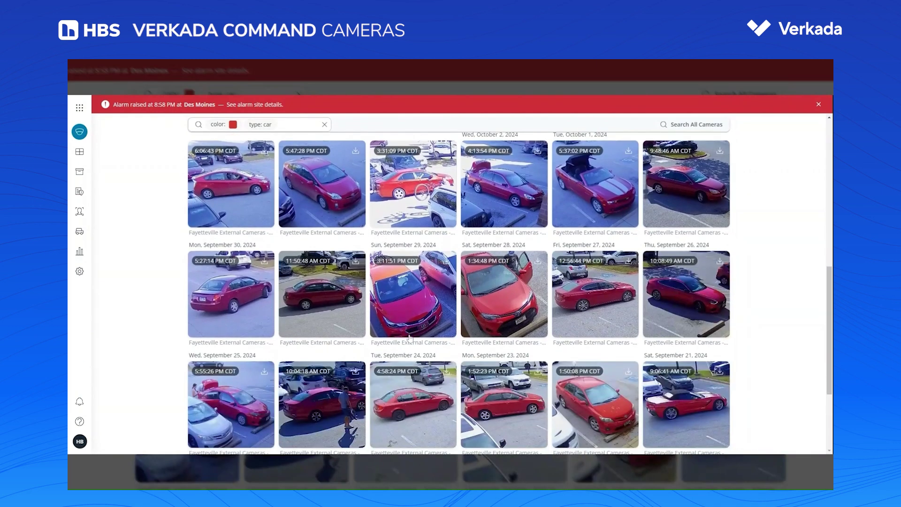
scroll(411, 337, "up", 15)
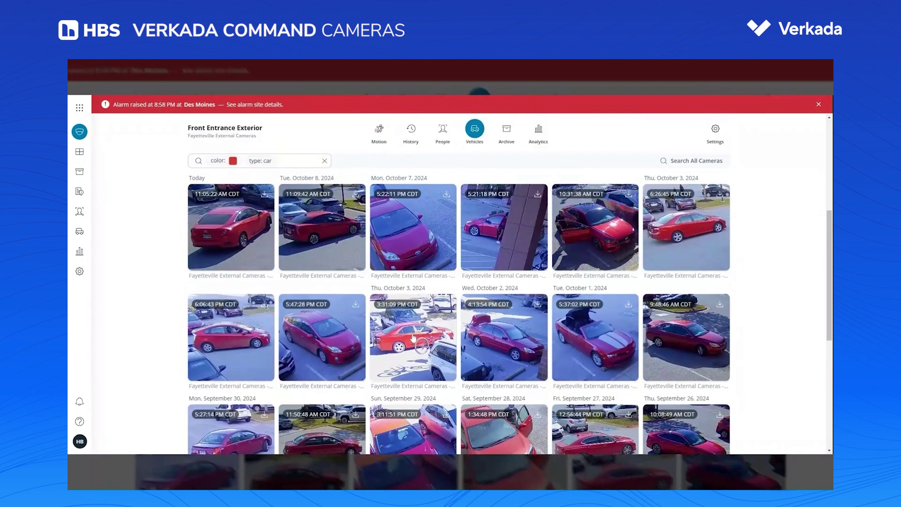
scroll(413, 337, "up", 1)
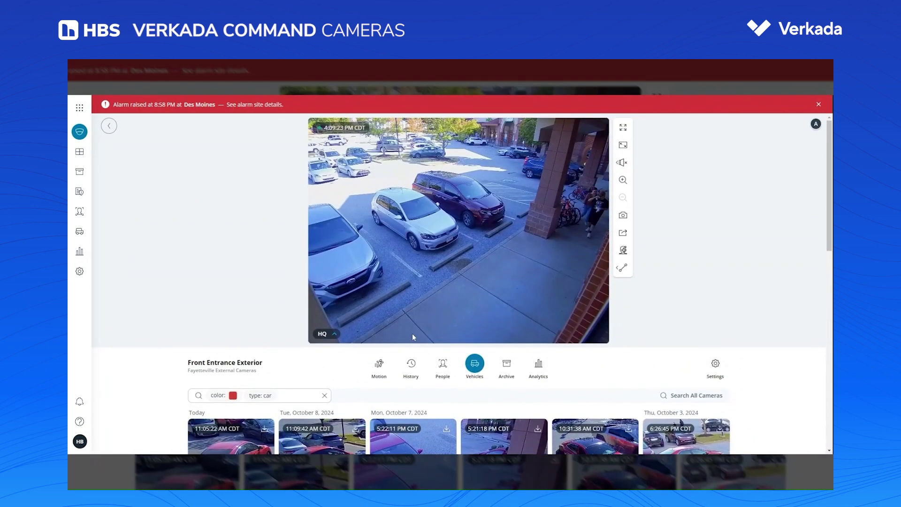
Step: Return to the Cameras overview and open the Sales Bullpen camera in Des Moines
left_click(108, 133)
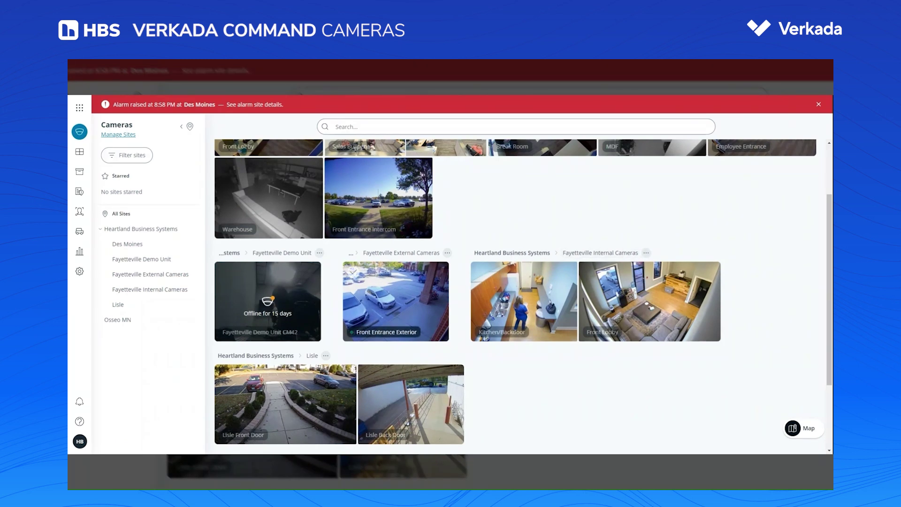
scroll(422, 279, "up", 2)
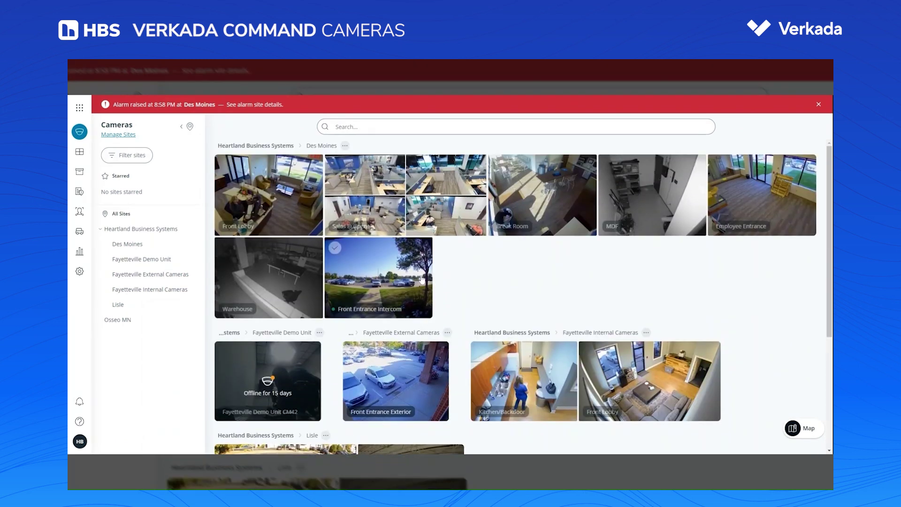
left_click(395, 192)
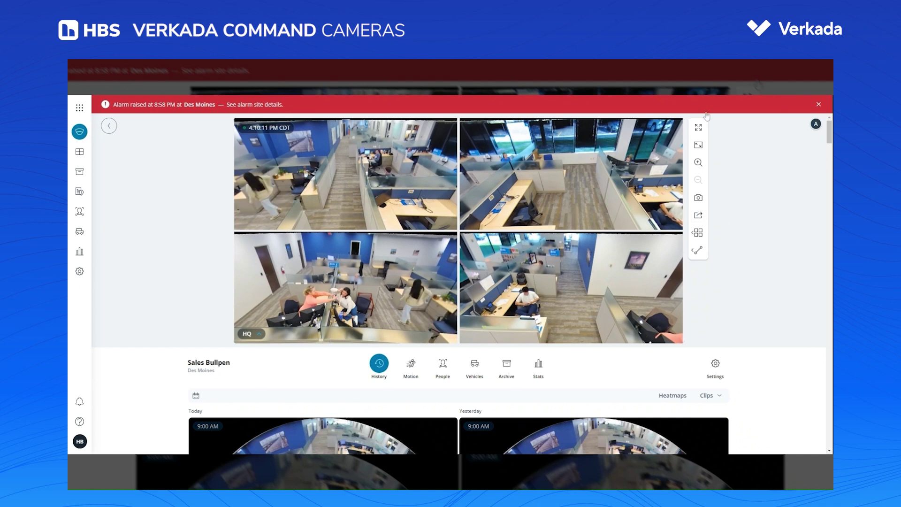
Step: Switch the Sales Bullpen display from four panes to the circular fisheye view and from there to the pannable single view
left_click(698, 233)
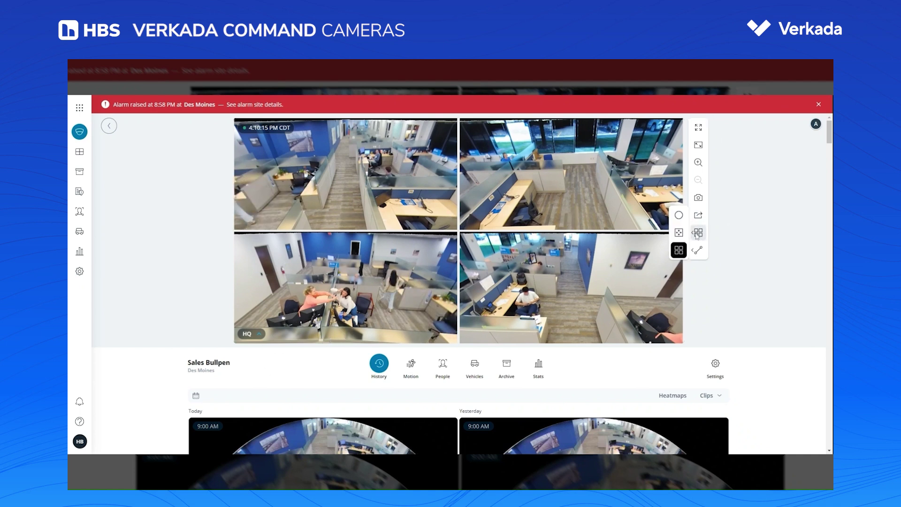
left_click(679, 215)
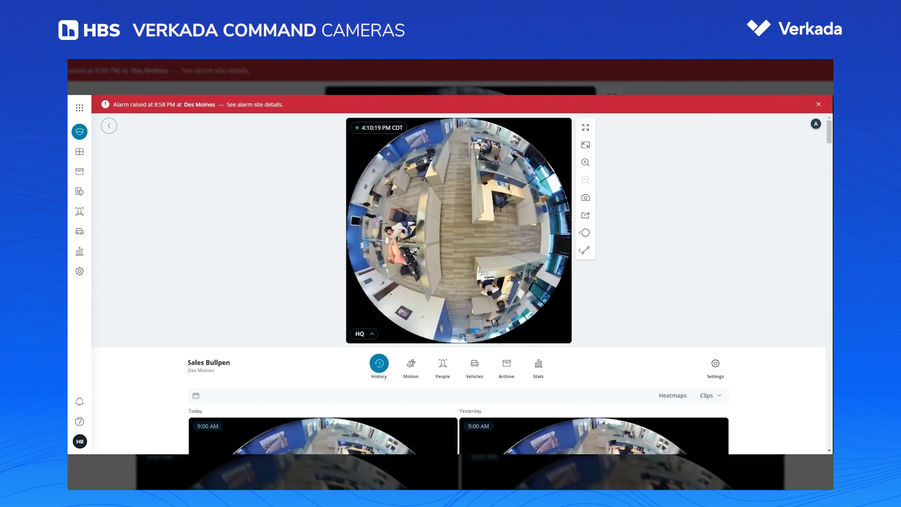
mouse_move(584, 235)
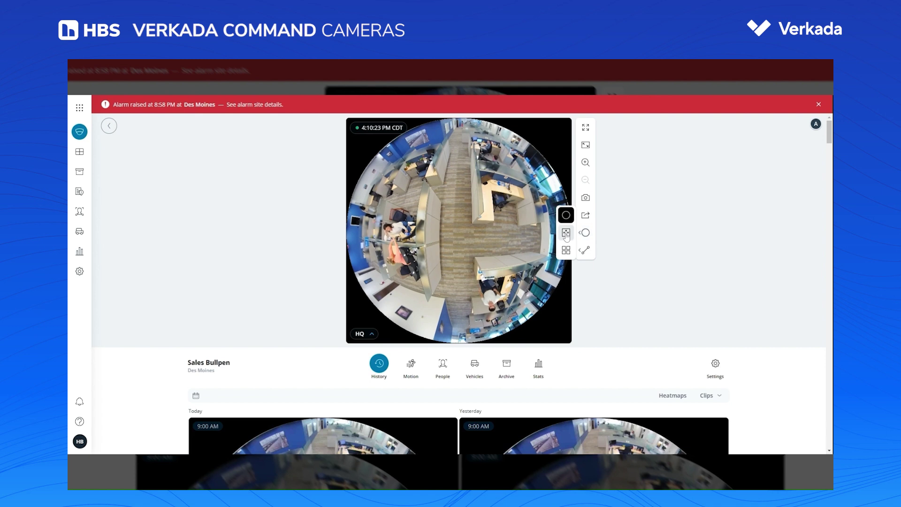
left_click(565, 233)
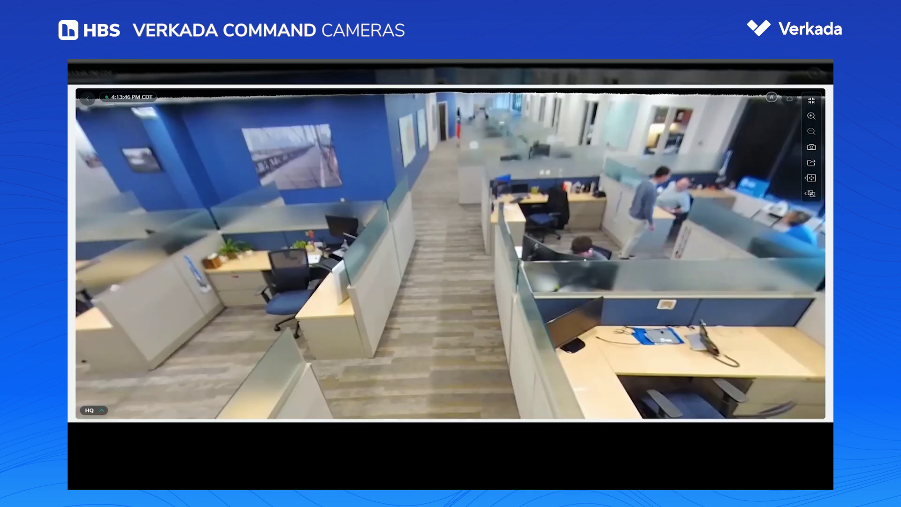
Step: Pan the Sales Bullpen single view around the room to examine the desks, windows, aisles and doors
left_click_drag(481, 223, 459, 211)
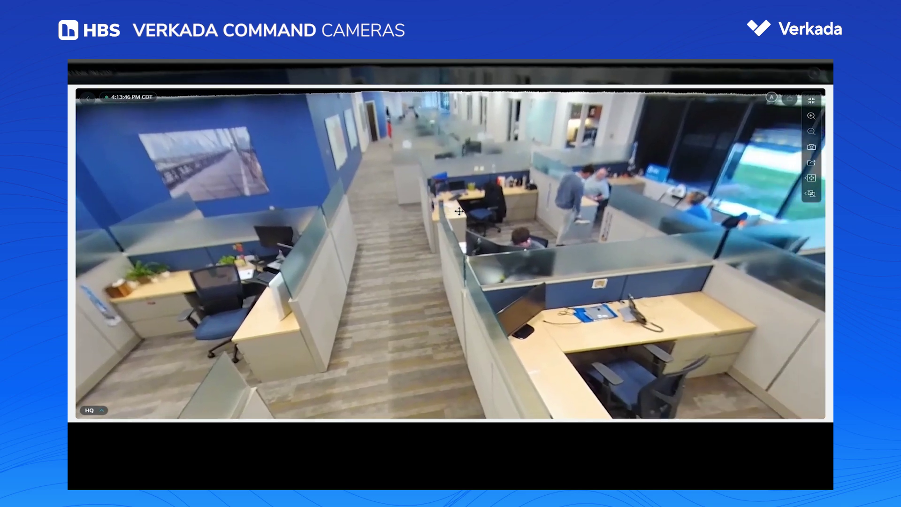
key("Right")
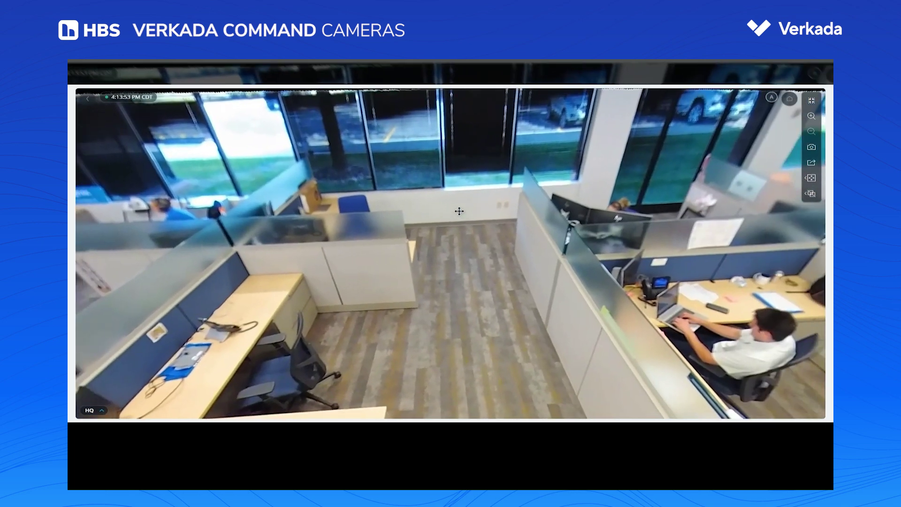
left_click_drag(459, 211, 459, 211)
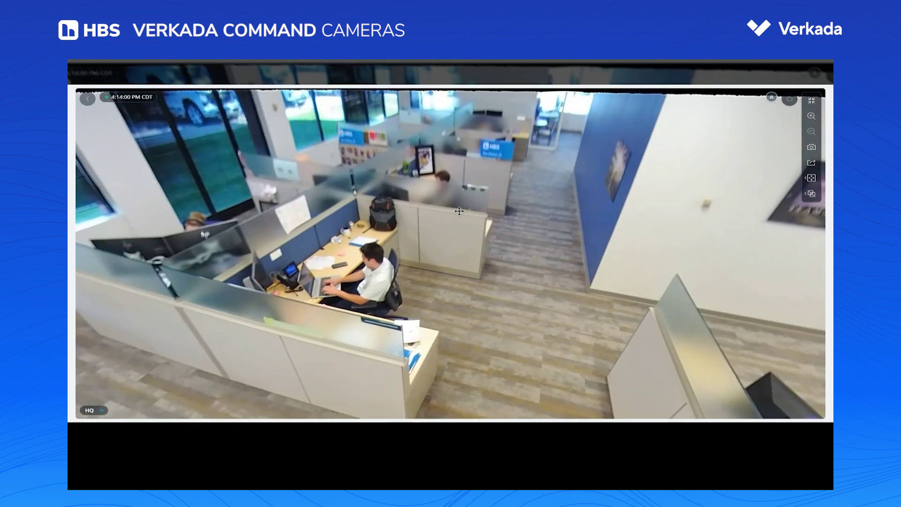
left_click_drag(459, 211, 459, 211)
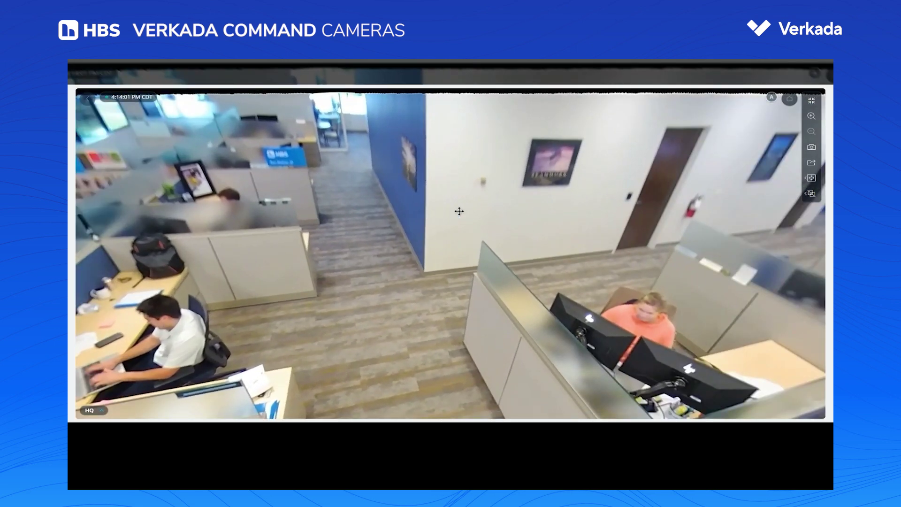
left_click_drag(410, 234, 411, 234)
Step: Set the Sales Bullpen display back to the four-pane layout and return to the Cameras overview
left_click(811, 179)
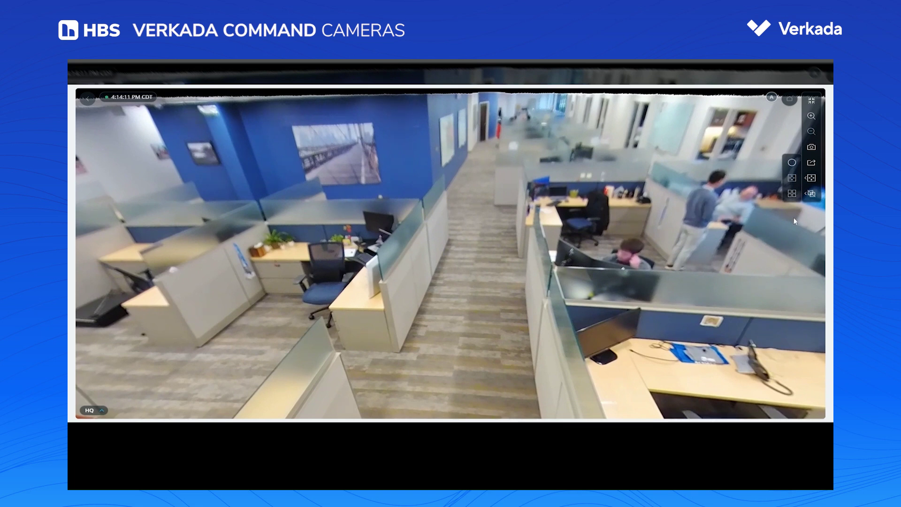
left_click(791, 193)
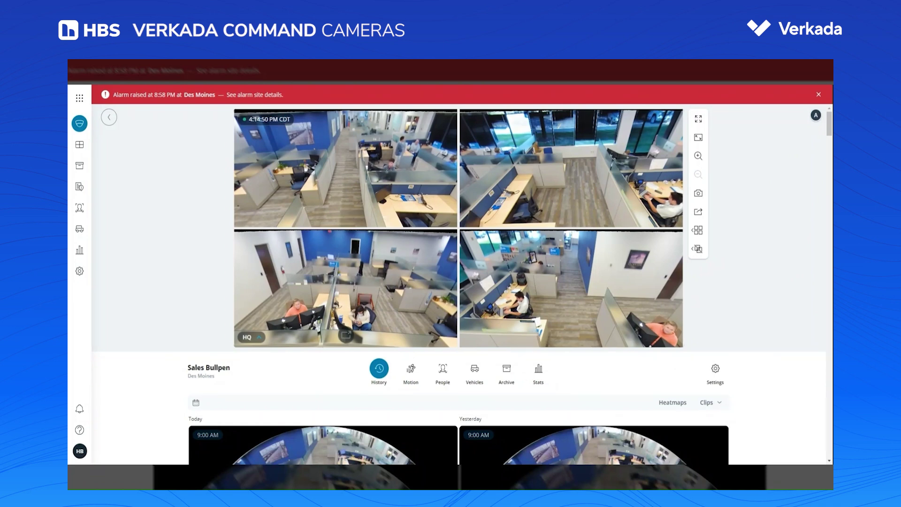
left_click(109, 117)
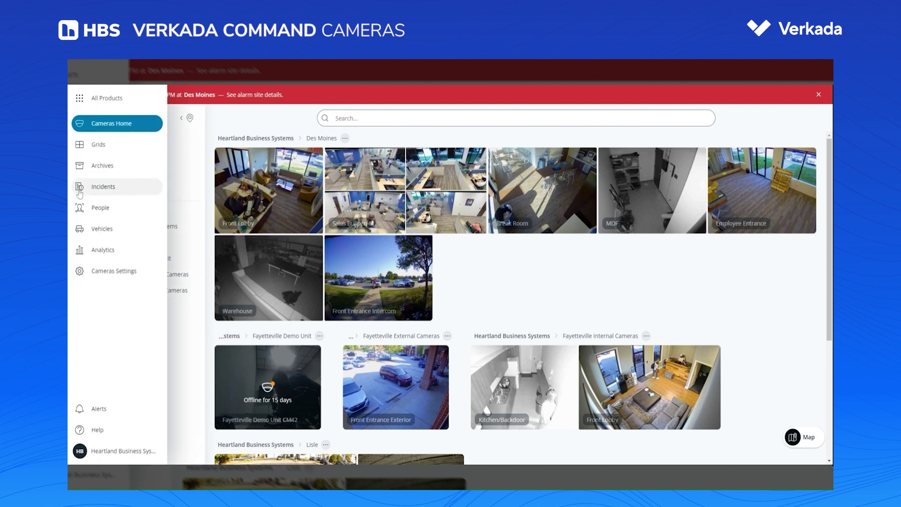
Step: Open "2024-10-10 New Incident" in Incidents, play its Warehouse theft video, close it and return to the incident list
left_click(104, 193)
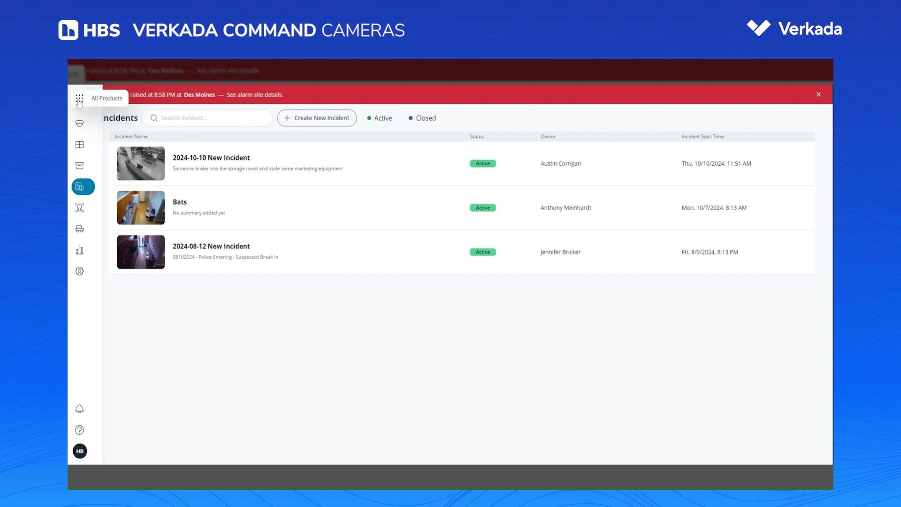
left_click(230, 167)
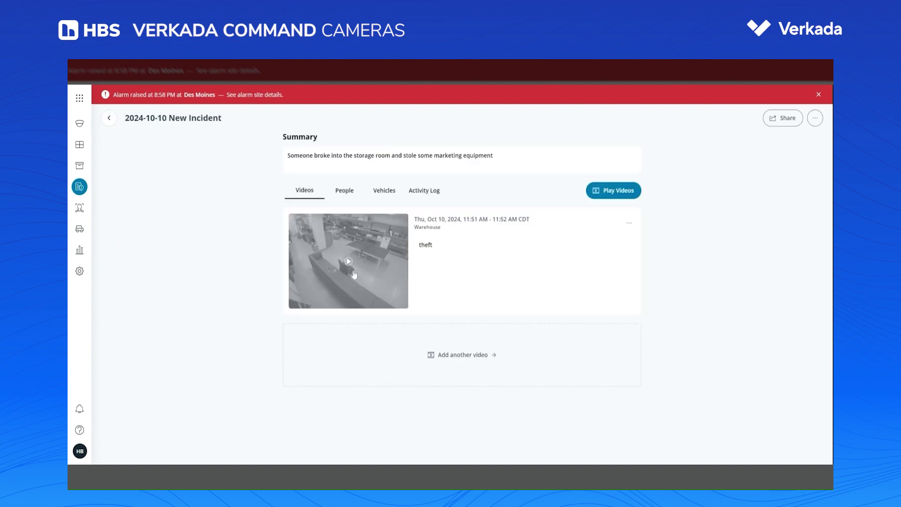
left_click(348, 263)
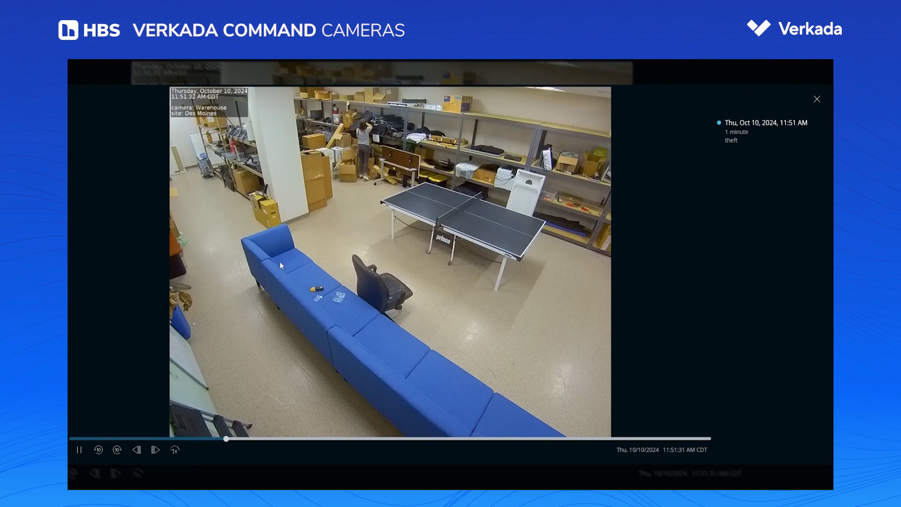
left_click(815, 104)
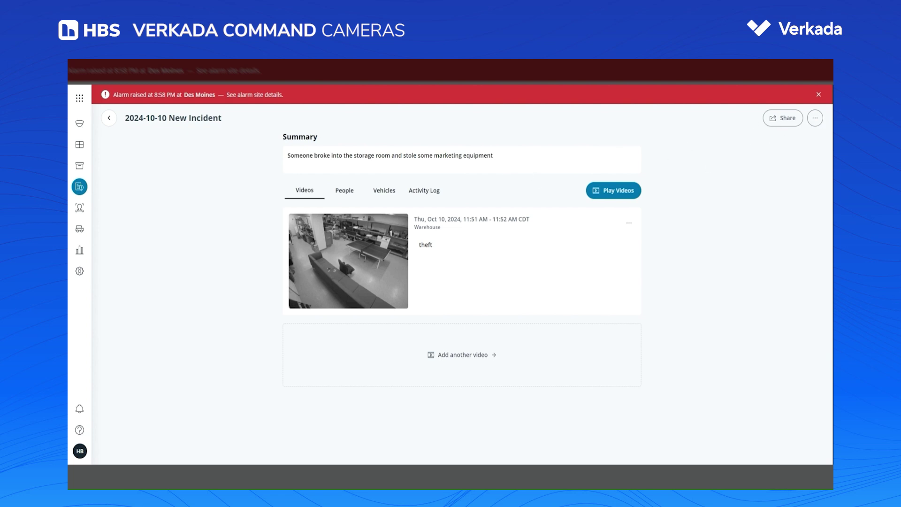
left_click(109, 119)
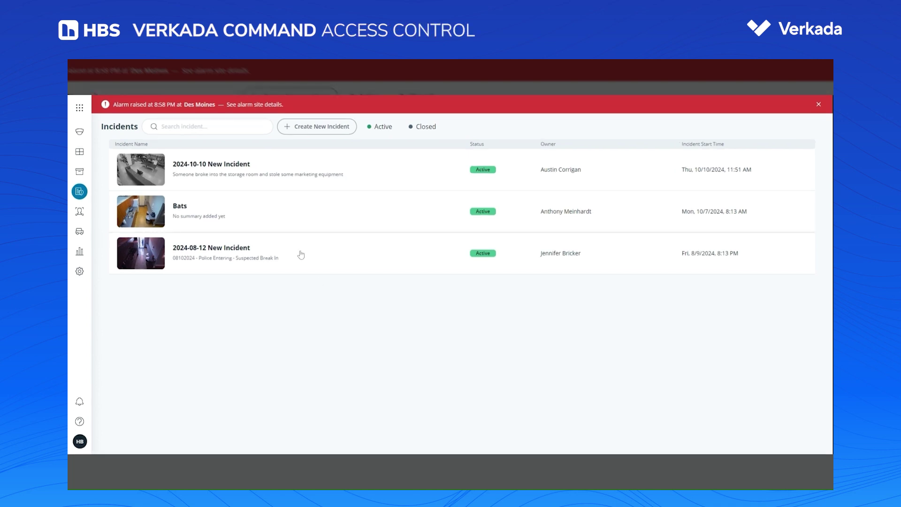
Step: Switch to the Access product and open the Des Moines MDF door's page
left_click(80, 111)
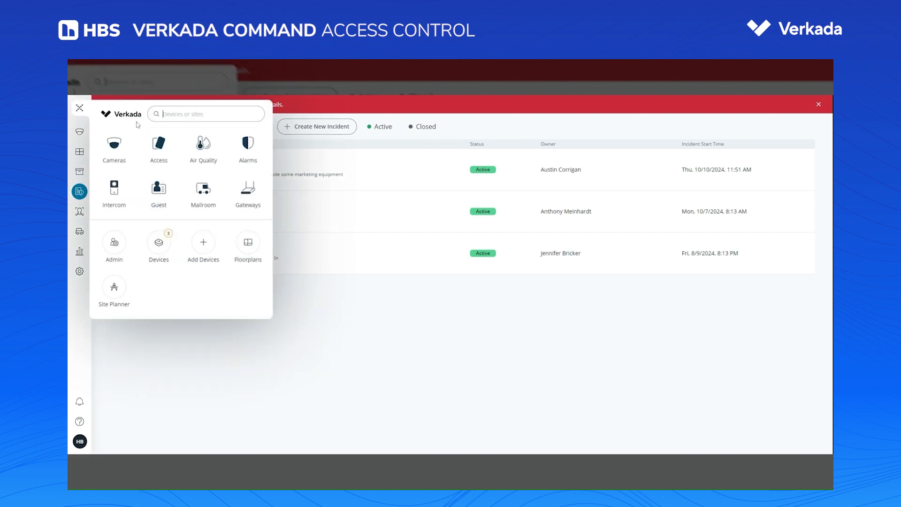
left_click(158, 148)
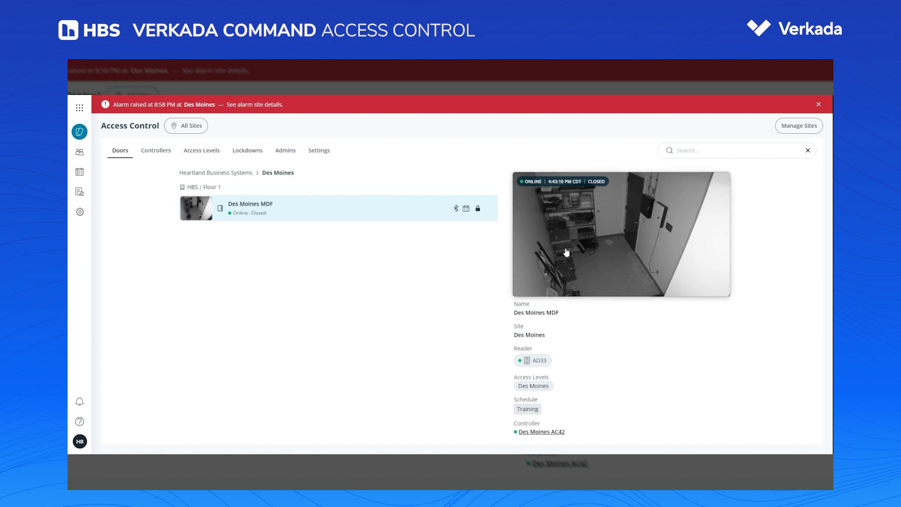
left_click(644, 219)
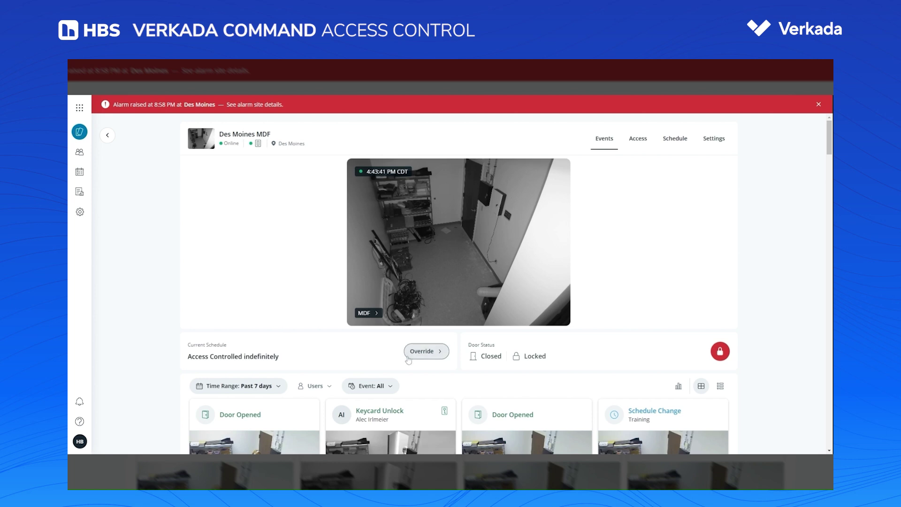
Step: Look through the Des Moines MDF door's event history and its camera clips for the past 7 days
scroll(409, 360, "down", 3)
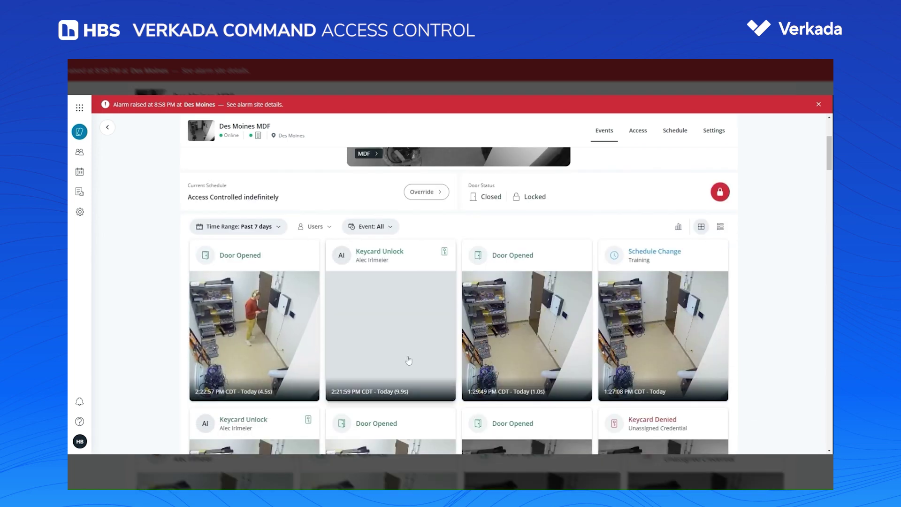
scroll(408, 360, "down", 1)
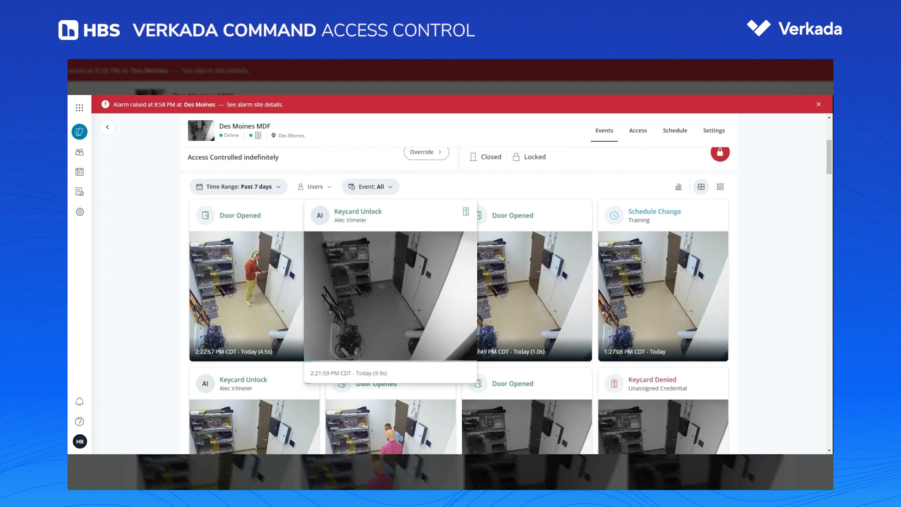
scroll(409, 361, "down", 1)
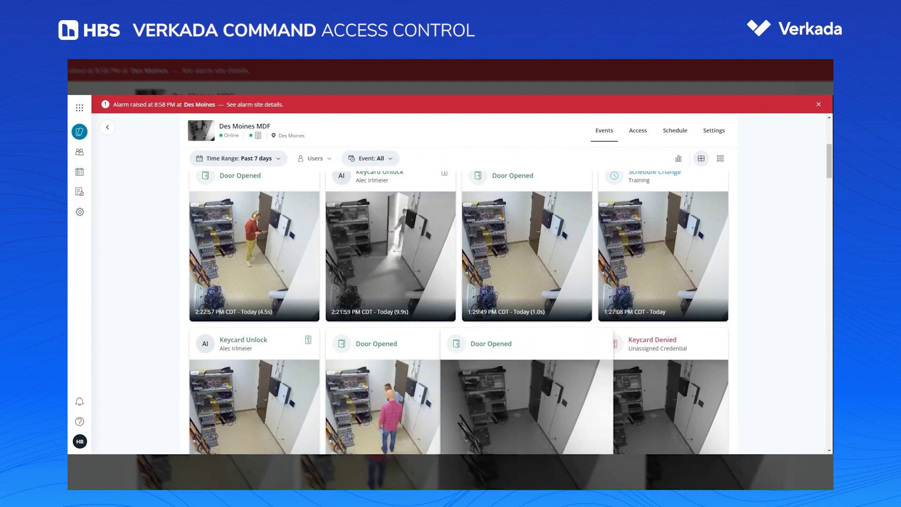
scroll(548, 306, "up", 3)
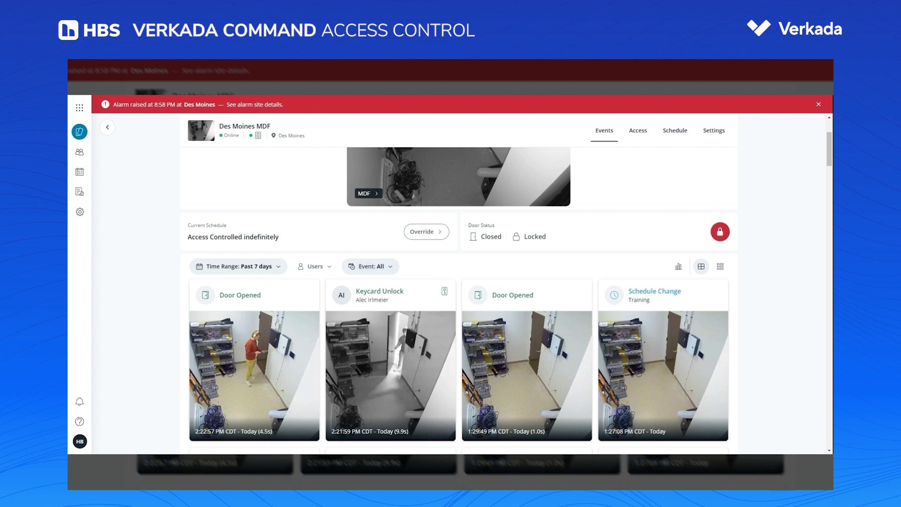
Step: Filter the Des Moines MDF door's events by Access Granted and preview the clips of the matching keycard unlocks
left_click(381, 268)
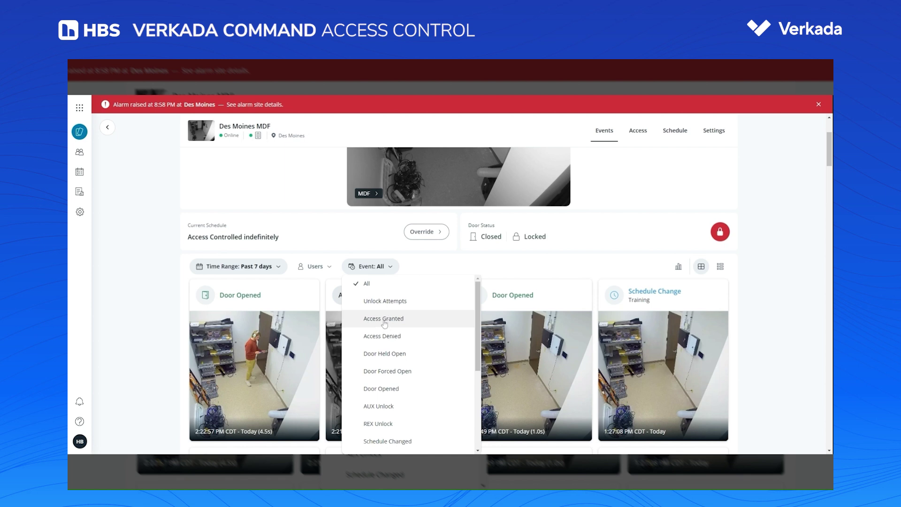
left_click(385, 320)
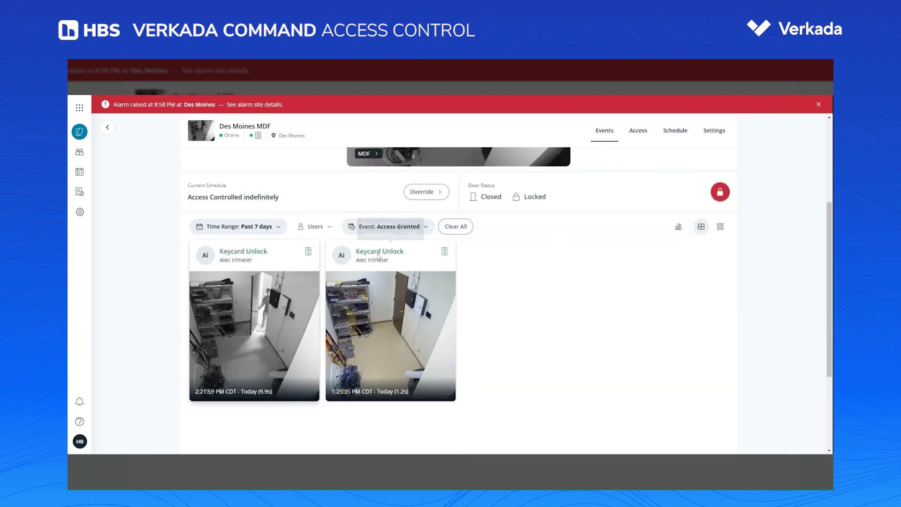
mouse_move(315, 339)
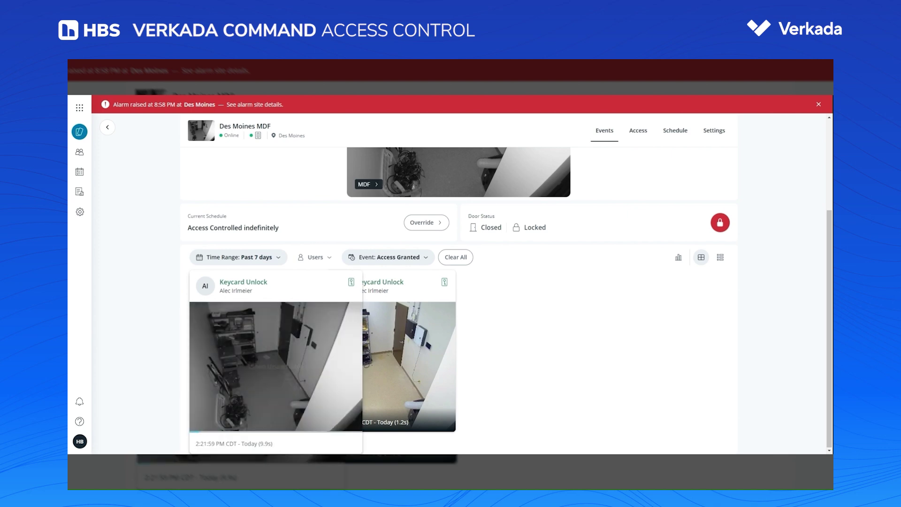
mouse_move(416, 377)
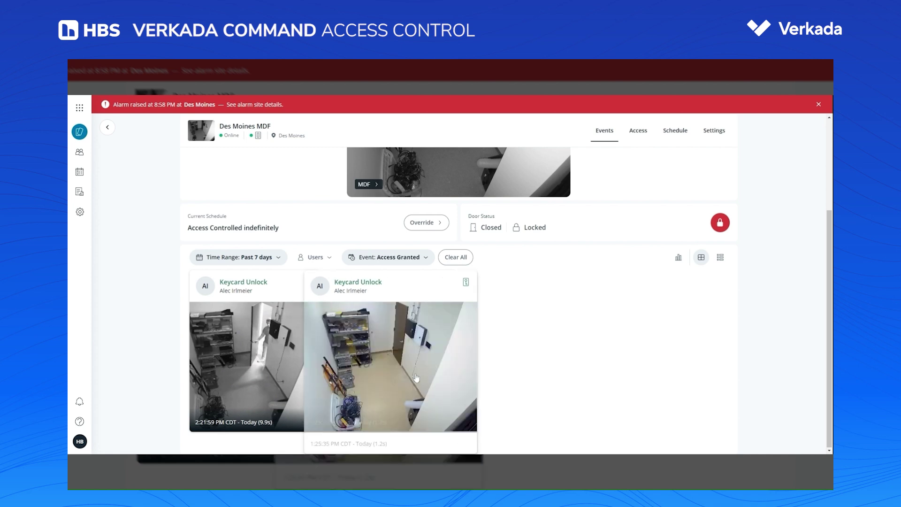
Step: Play the camera footage of the 2:21:59 PM keycard unlock and close the player
left_click(339, 398)
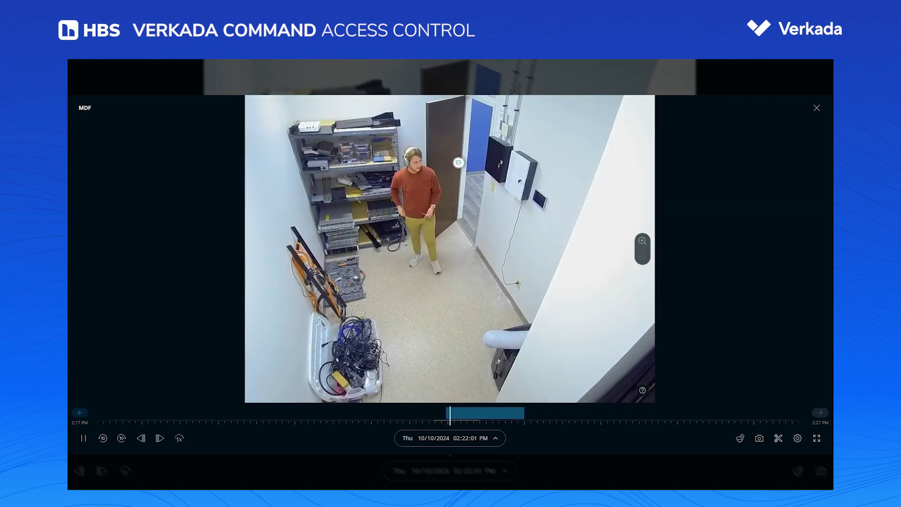
left_click(816, 108)
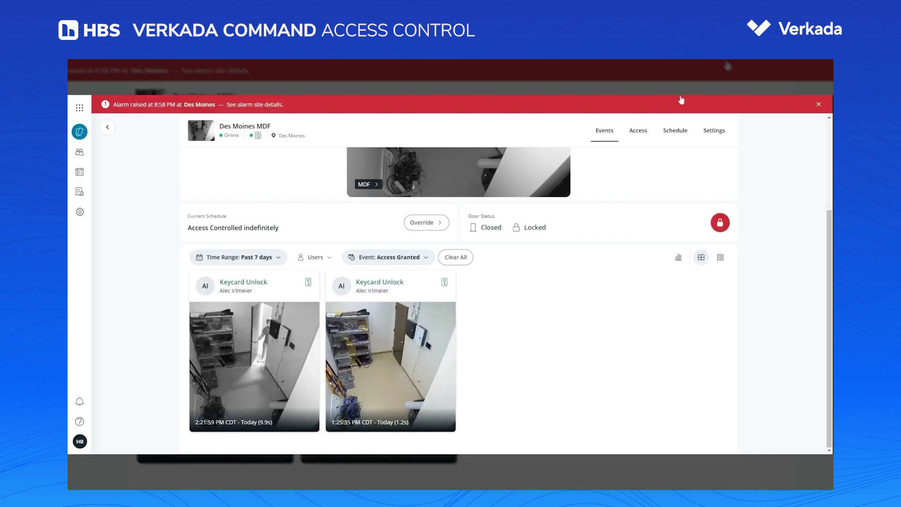
Step: Filter the Des Moines MDF door's events by Access Denied and preview the denied keycard event's details
left_click(411, 260)
scroll(383, 306, "down", 2)
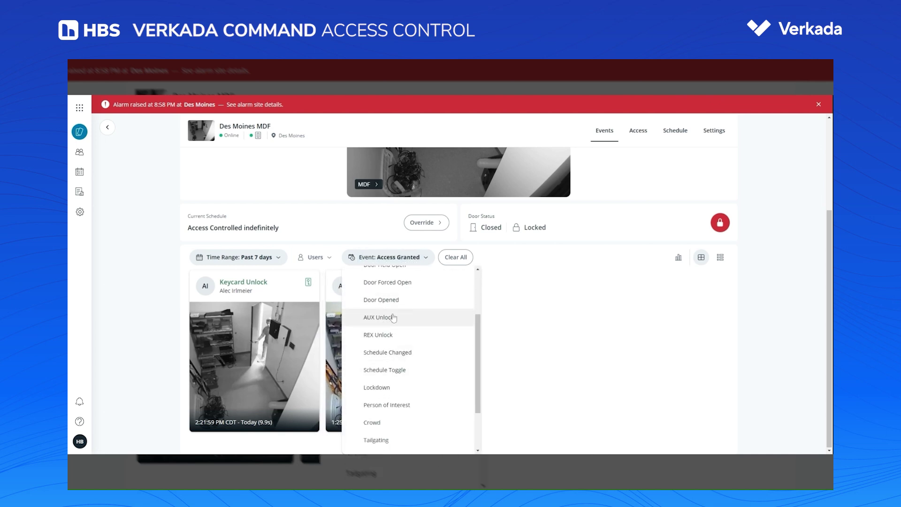
scroll(390, 329, "up", 2)
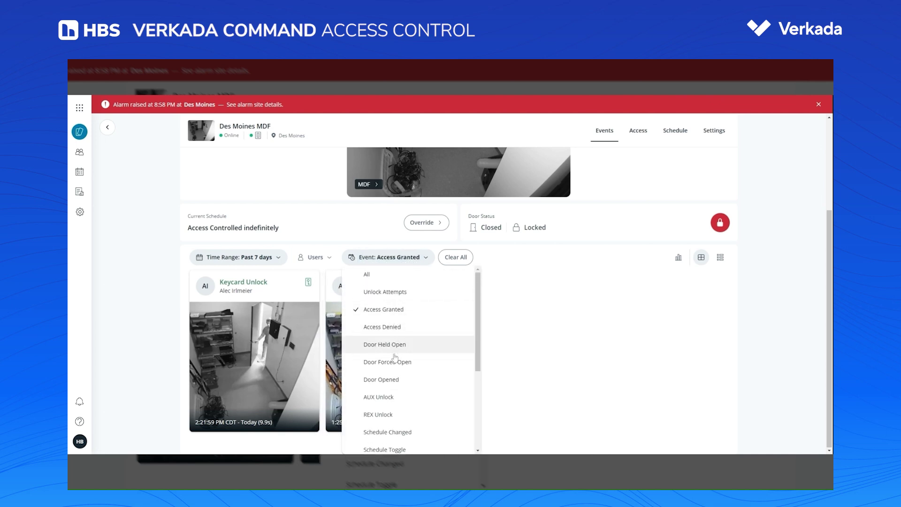
left_click(393, 331)
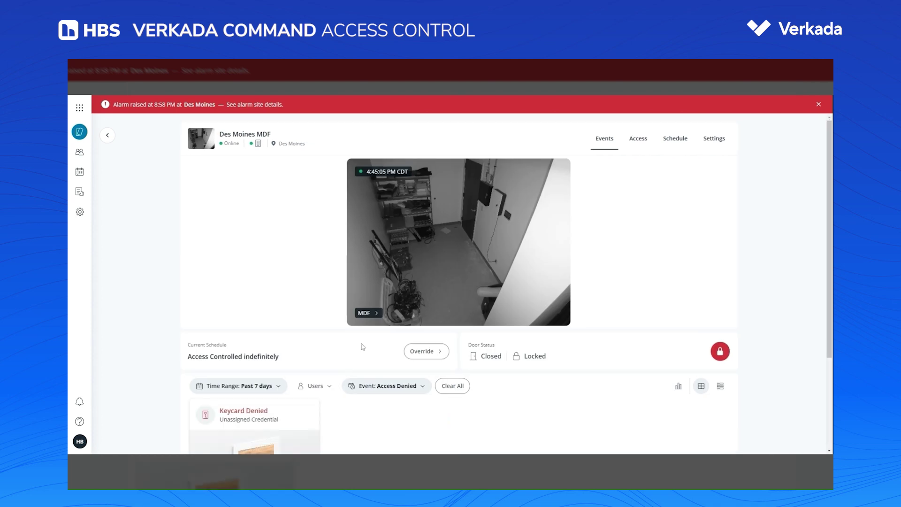
mouse_move(264, 304)
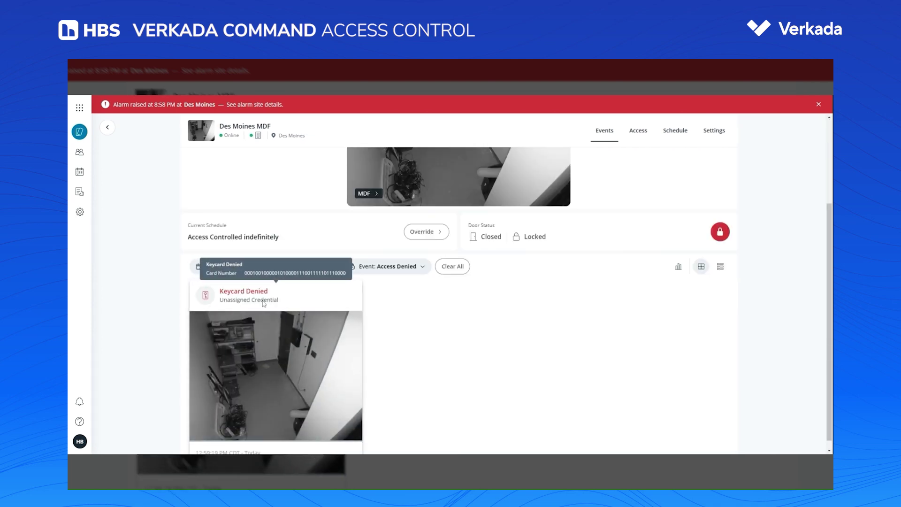
Step: Open the Access event reports and limit them to the past 30 days and the Des Moines MDF door
left_click(80, 192)
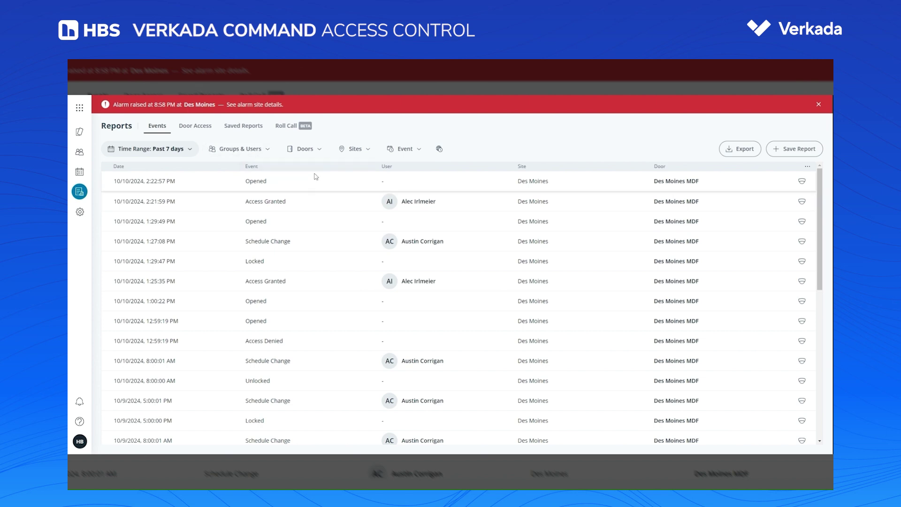
left_click(193, 151)
left_click(160, 219)
left_click(308, 148)
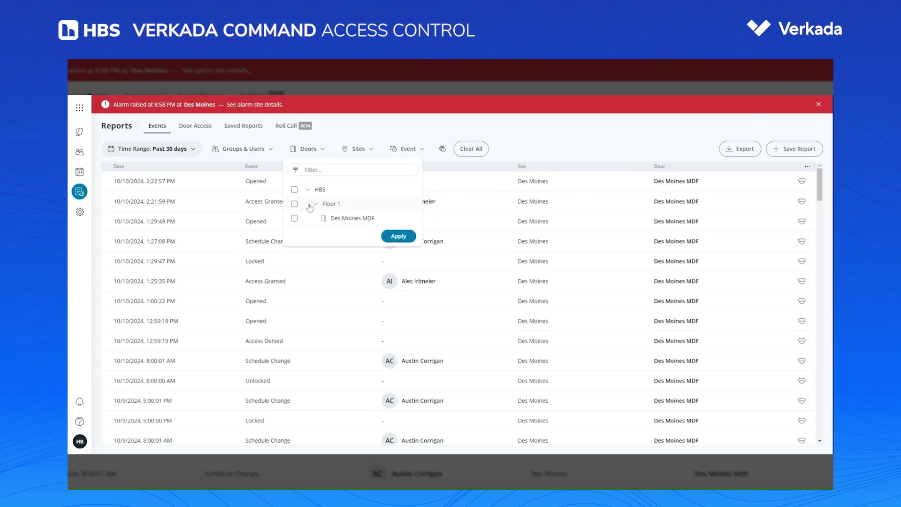
left_click(294, 218)
left_click(398, 236)
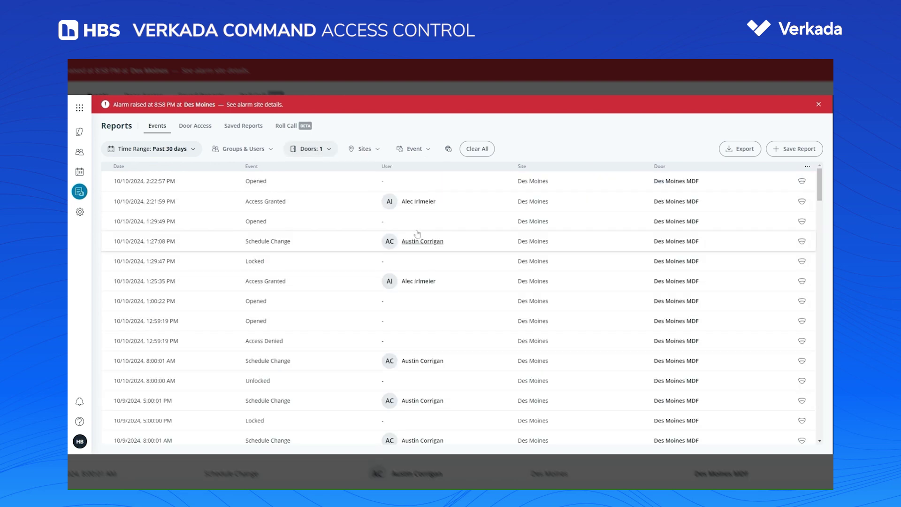
Step: Filter the event report by Access Granted, review the matches, and set the event filter back to All
left_click(411, 149)
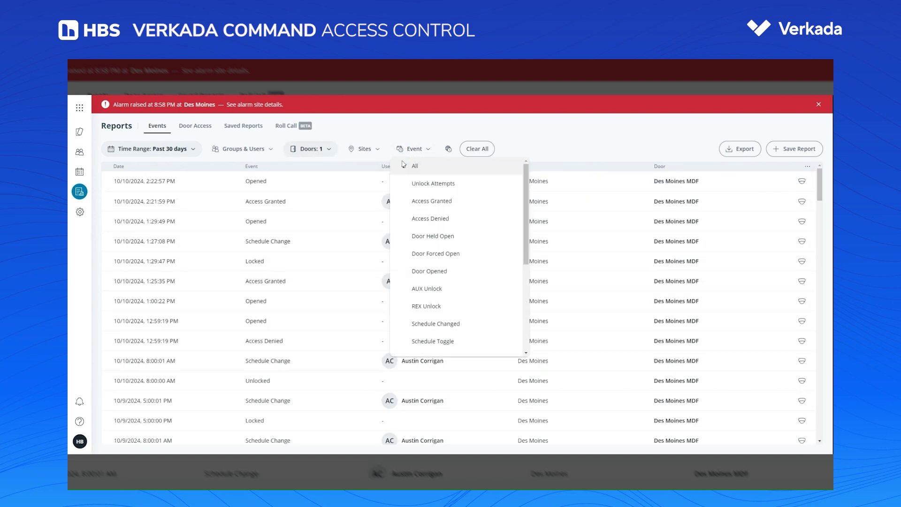
left_click(425, 203)
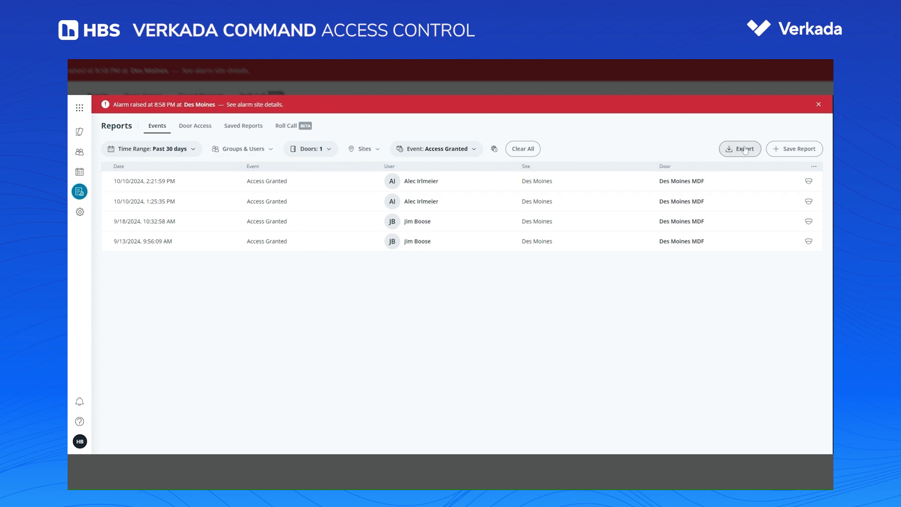
left_click(424, 149)
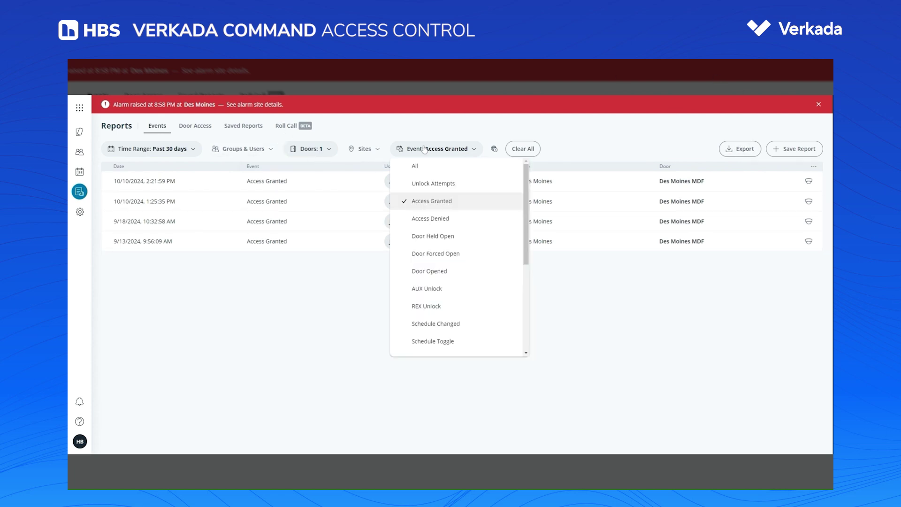
left_click(426, 167)
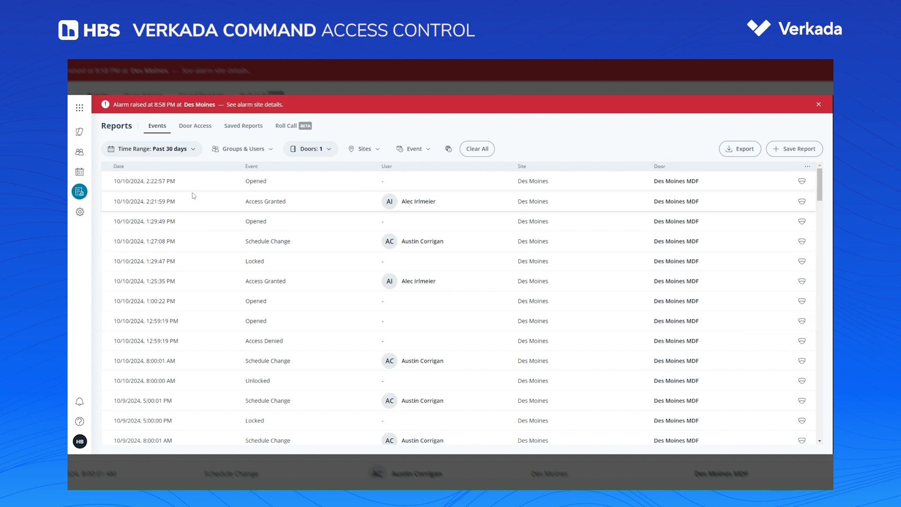
Step: Return to the door list, open the Des Moines MDF door's page and unlock the door remotely
left_click(83, 132)
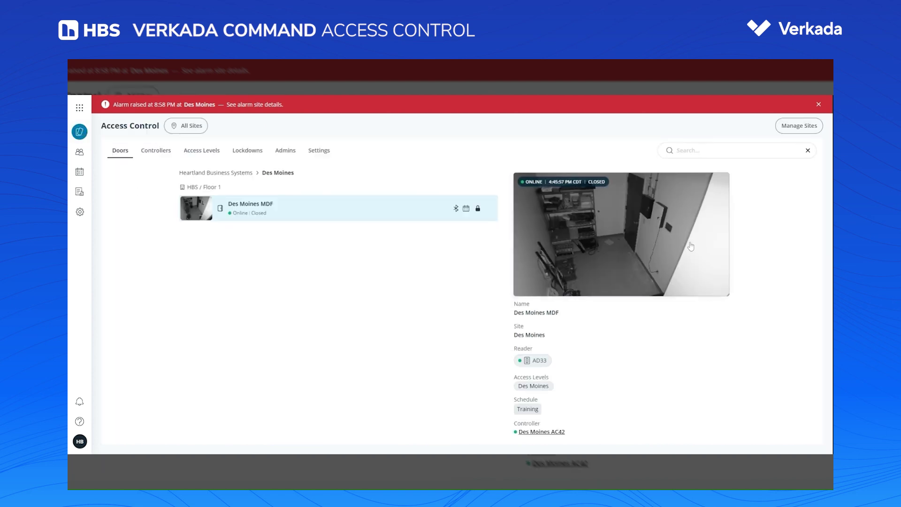
left_click(695, 247)
scroll(534, 328, "down", 1)
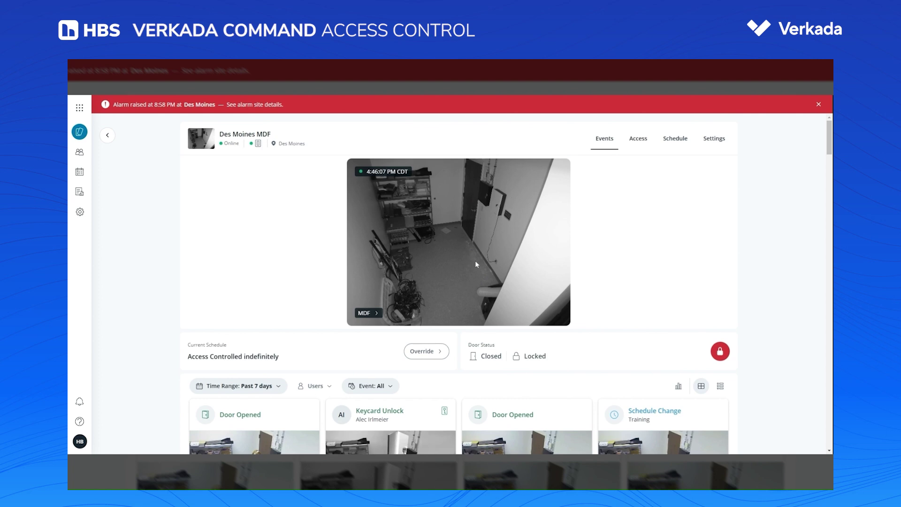
left_click(720, 354)
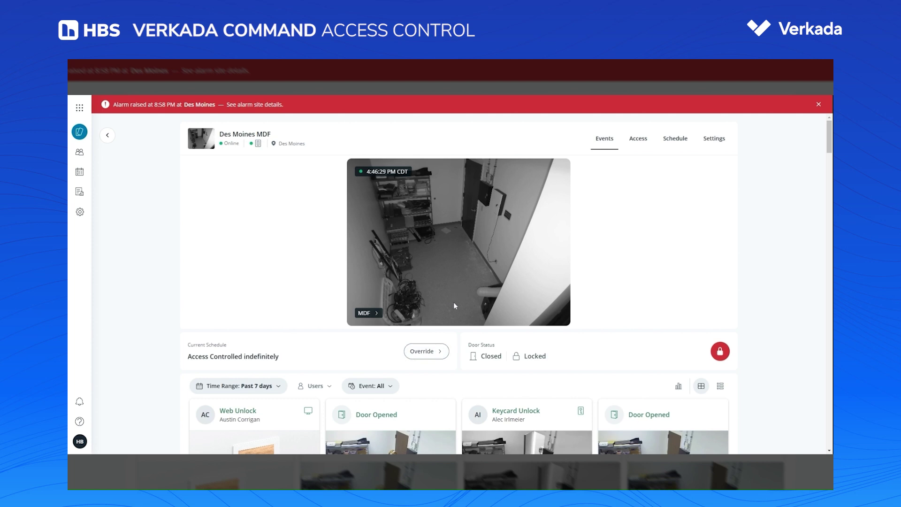
Step: Override the Des Moines MDF door's schedule to Unlocked for 2 hours
left_click(426, 352)
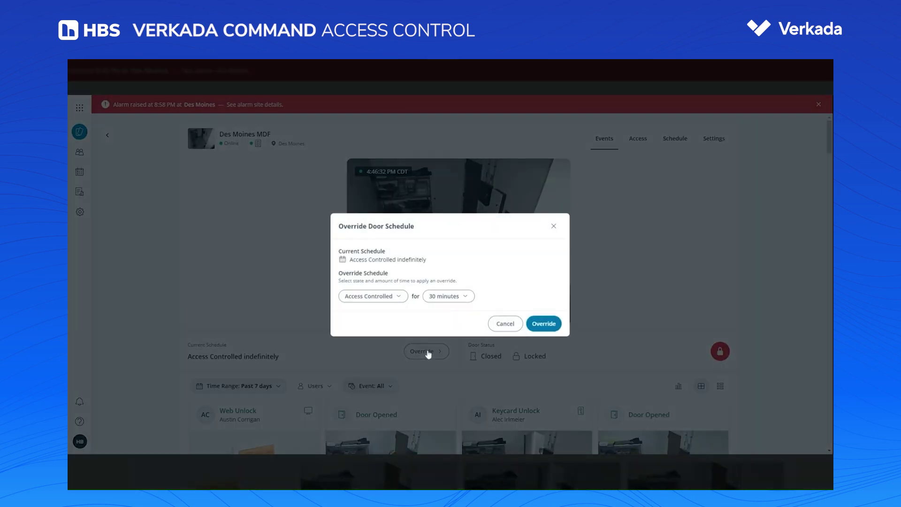
left_click(385, 296)
left_click(370, 330)
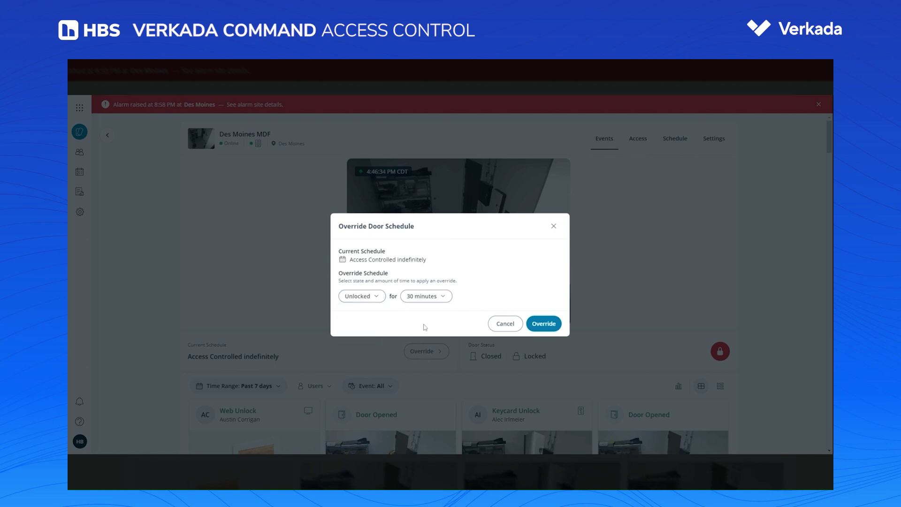
left_click(423, 299)
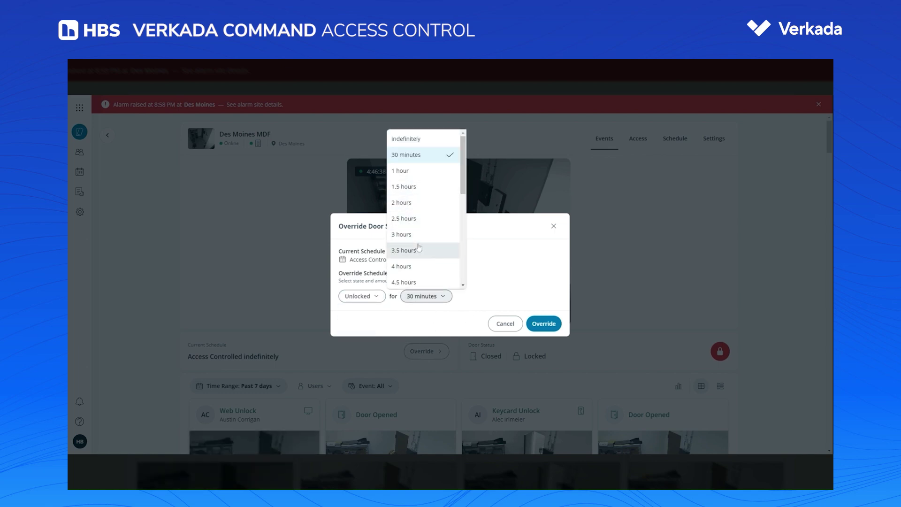
left_click(409, 206)
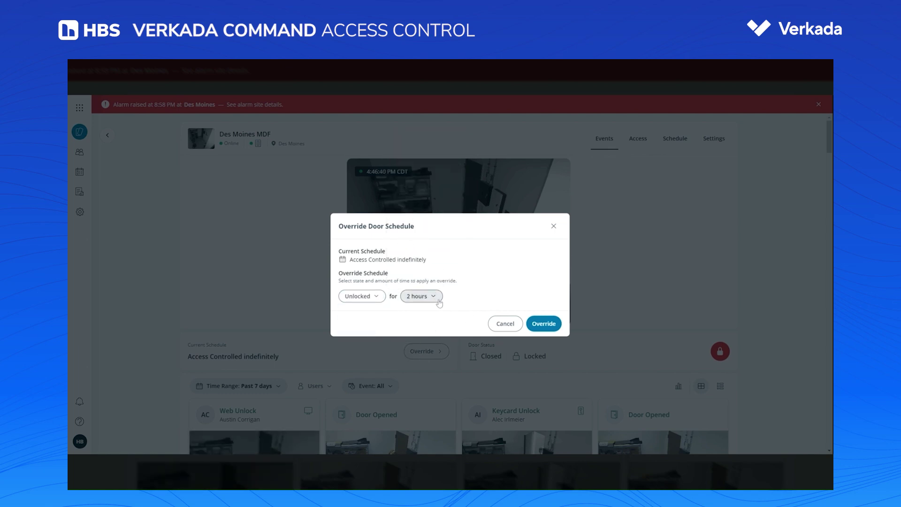
left_click(543, 324)
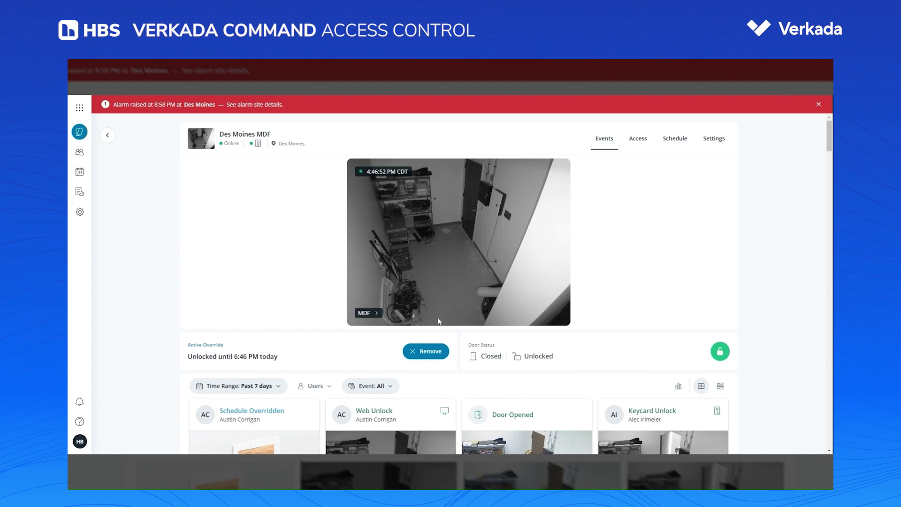
Step: Remove the door's active schedule override and review its newest entries in the event history
left_click(426, 353)
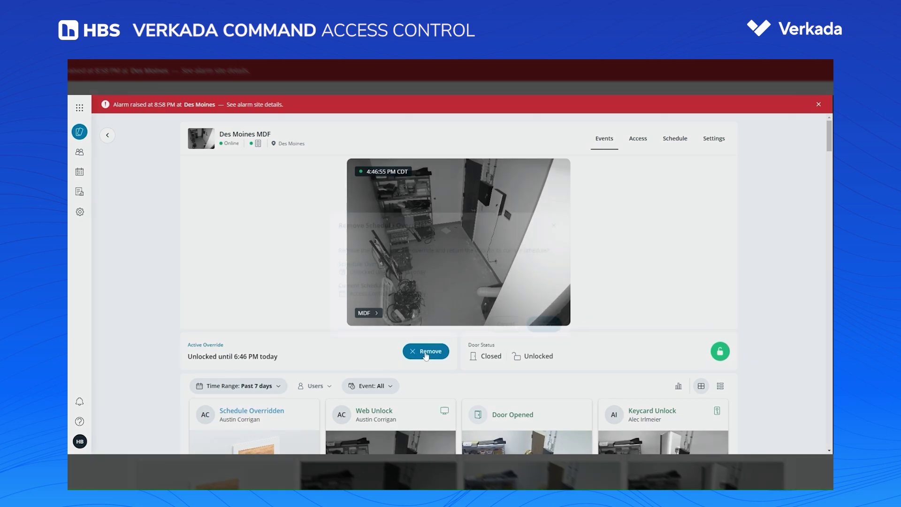
left_click(545, 325)
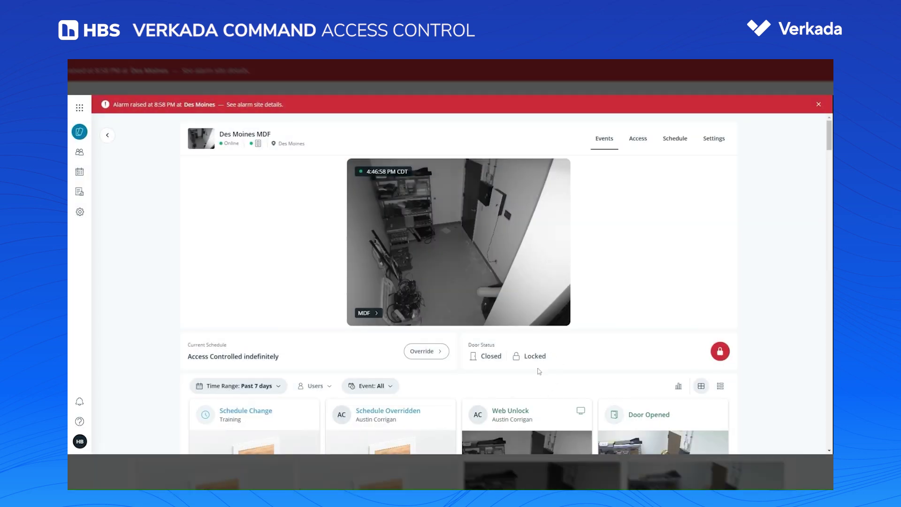
scroll(539, 371, "down", 3)
mouse_move(362, 254)
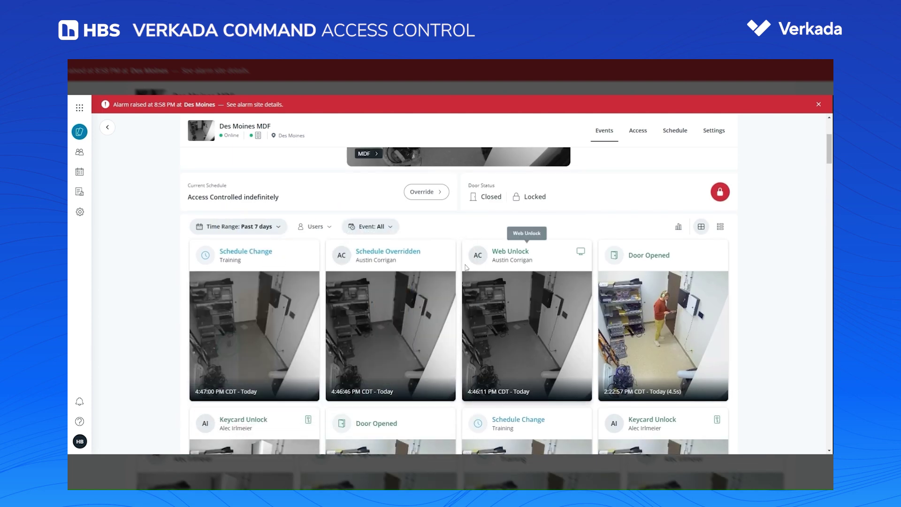
scroll(465, 267, "up", 3)
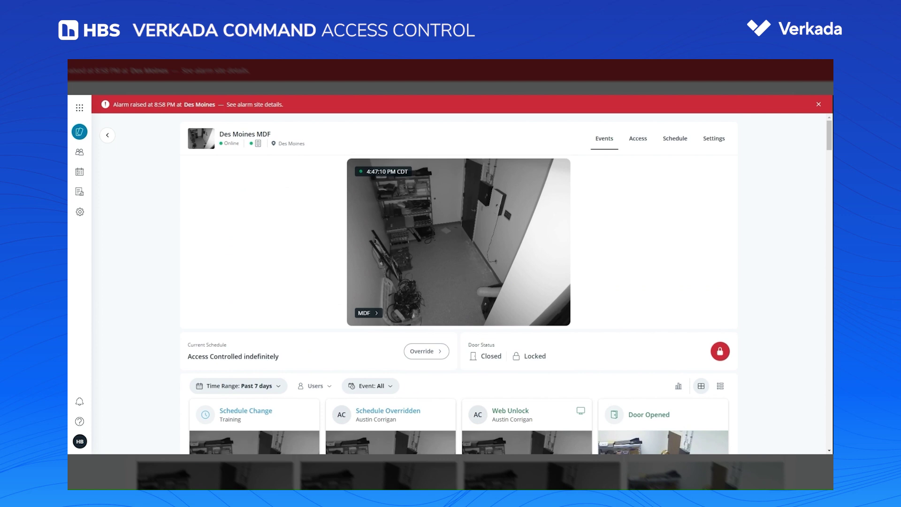
Step: Open the Des Moines MDF door's Training schedule for editing
left_click(666, 142)
mouse_move(456, 256)
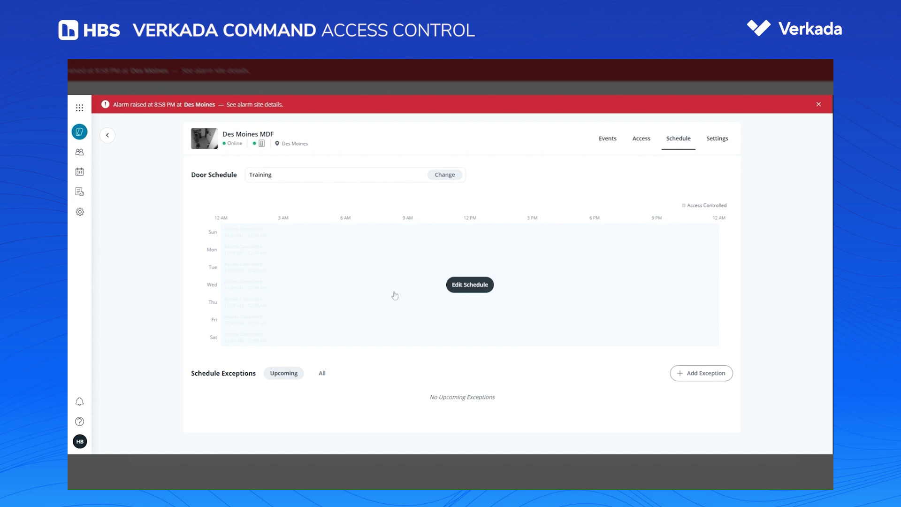
left_click(471, 289)
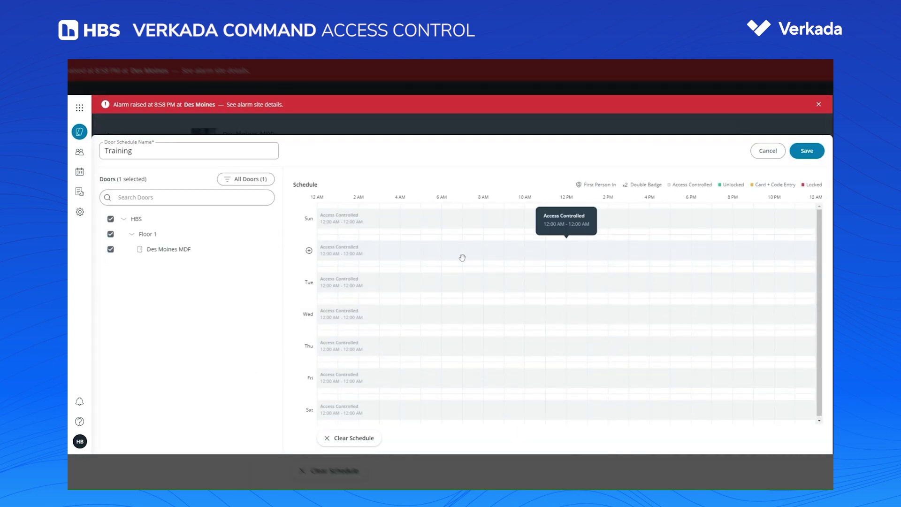
Step: Add an Unlocked period on Monday from 8:00 AM to 5:00 PM to the Training schedule
left_click(309, 251)
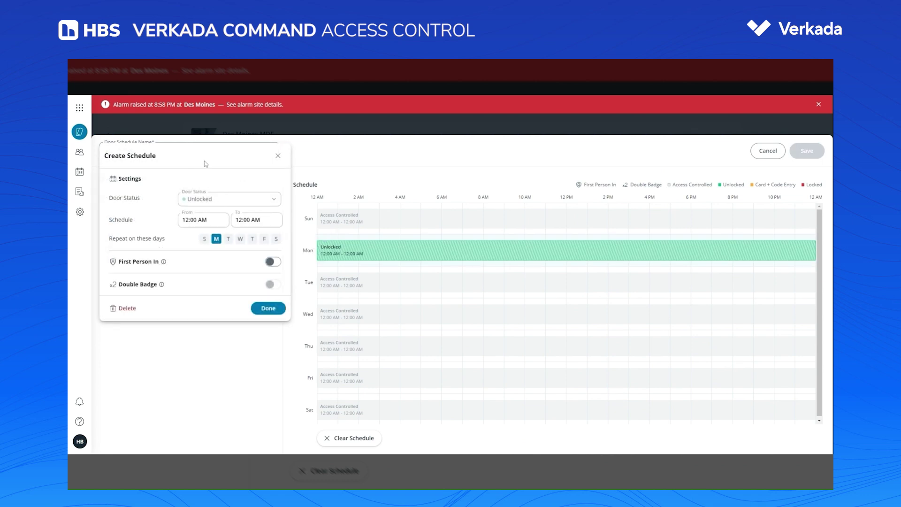
left_click(207, 220)
left_click_drag(207, 220, 163, 221)
type("8")
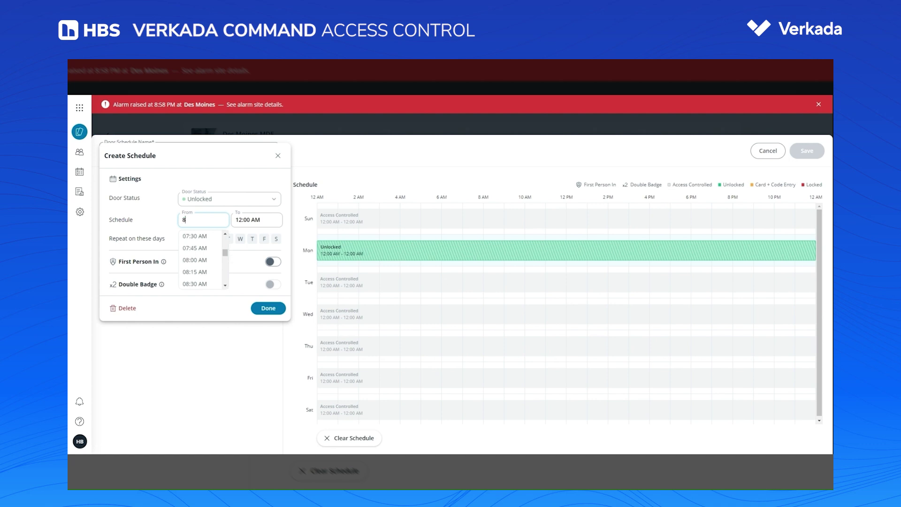
key("Tab")
type("5")
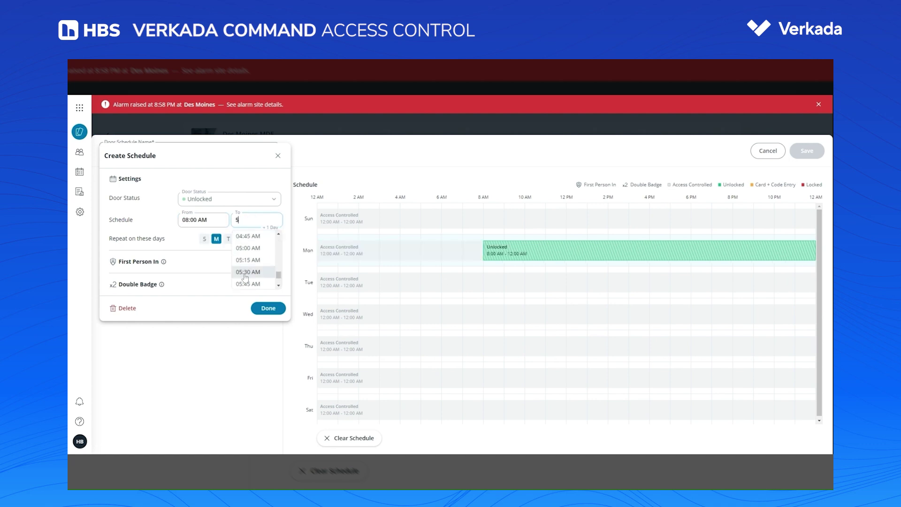
type("pm")
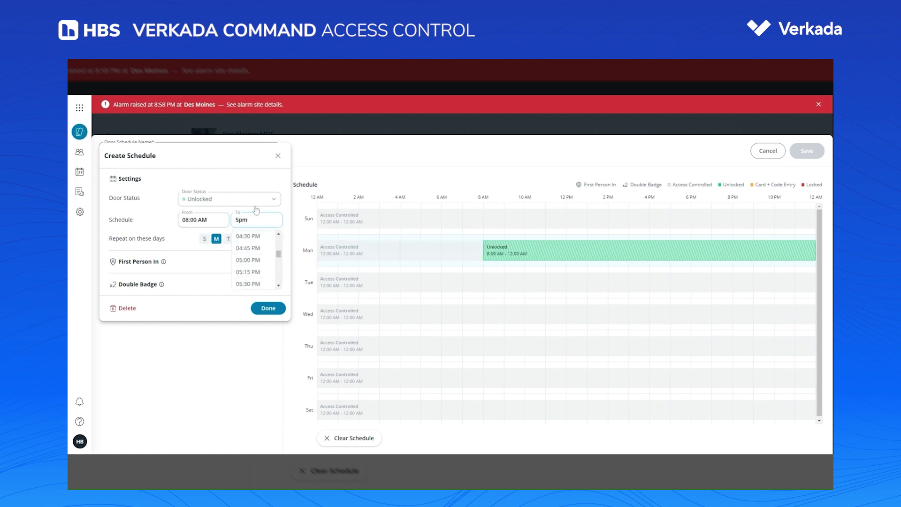
key("Tab")
Step: Repeat the Unlocked period on Tuesday, Wednesday, Thursday and Friday
left_click(228, 239)
left_click(240, 239)
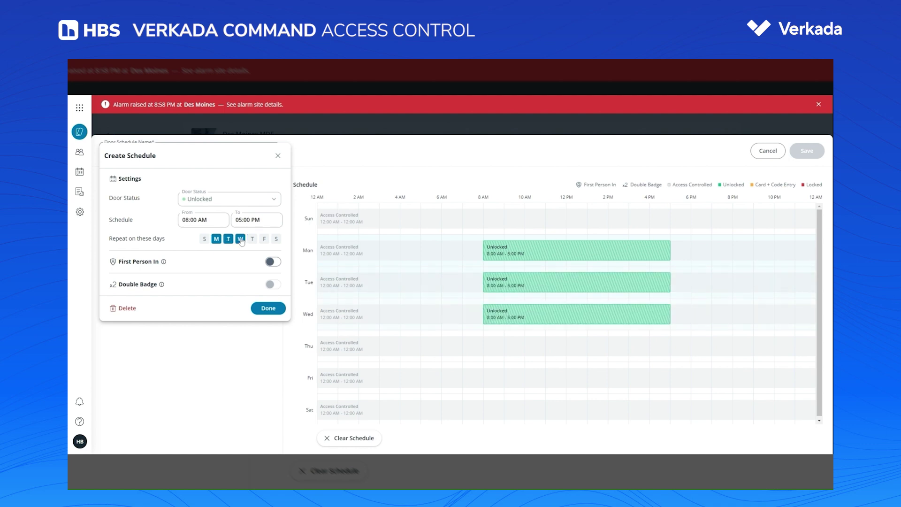
left_click(252, 239)
left_click(269, 241)
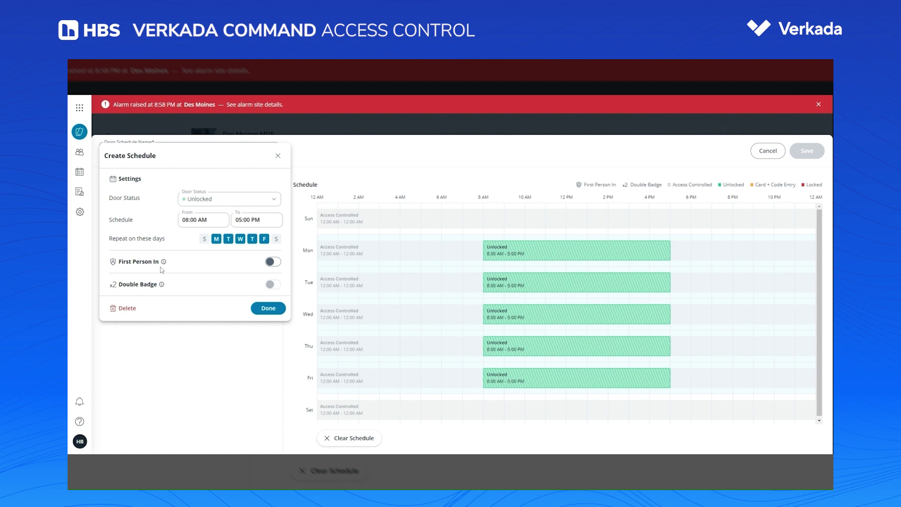
Step: Enable First Person In for the Unlocked period and add the Des Moines group as supervisors
left_click(272, 262)
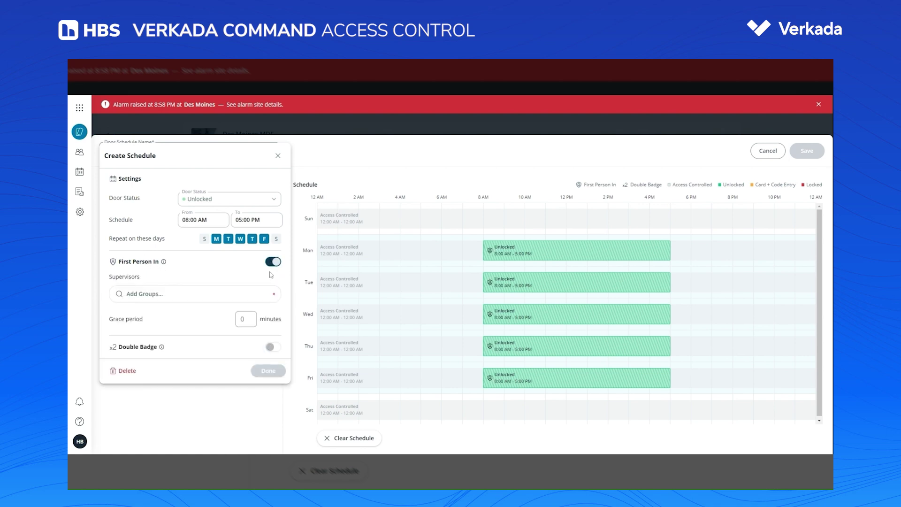
left_click(178, 293)
scroll(158, 322, "down", 3)
left_click(159, 322)
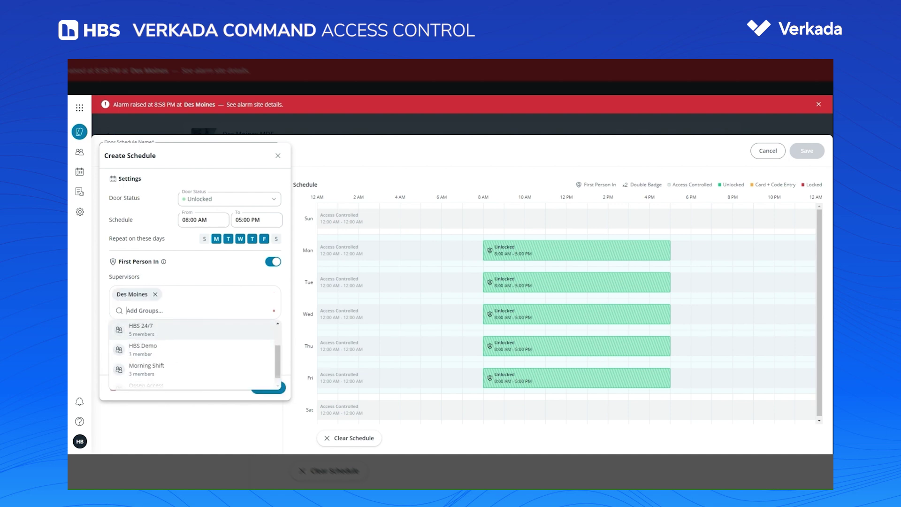
Step: Turn off First Person In for the Unlocked period, then save and confirm the Training schedule changes
left_click(179, 283)
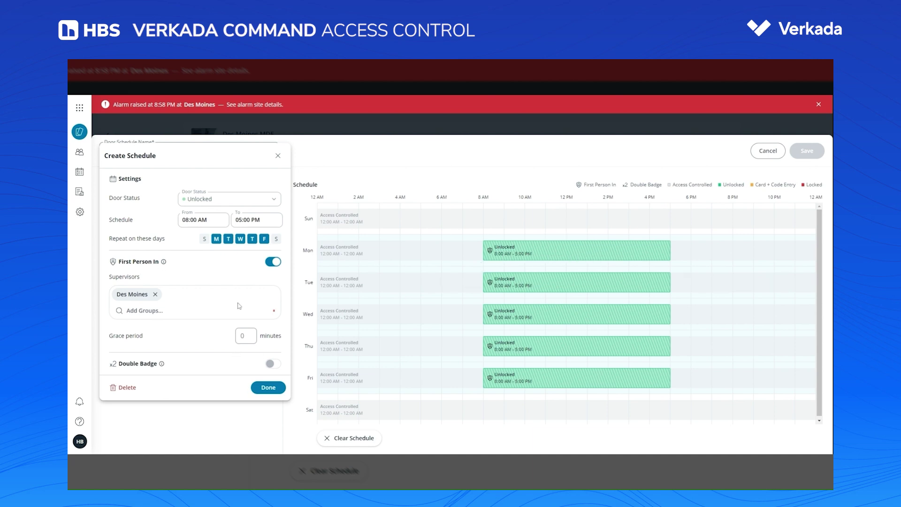
left_click(276, 263)
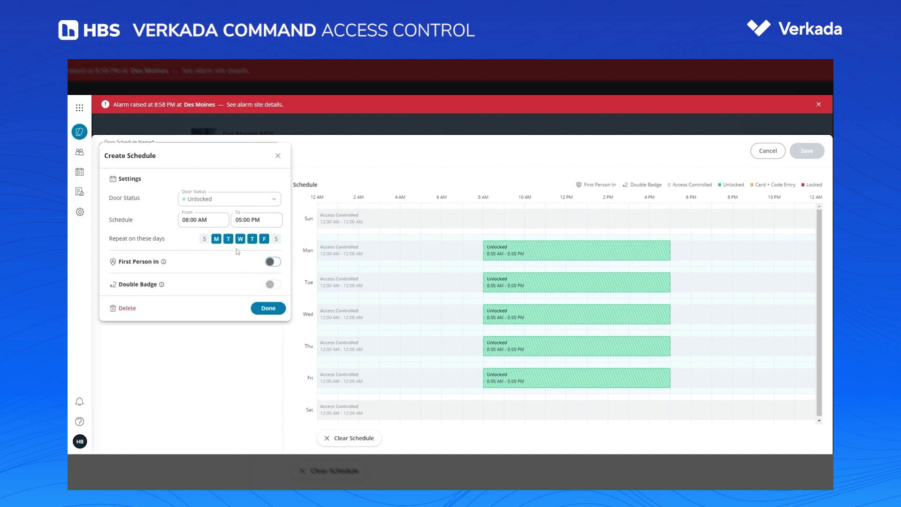
left_click(268, 308)
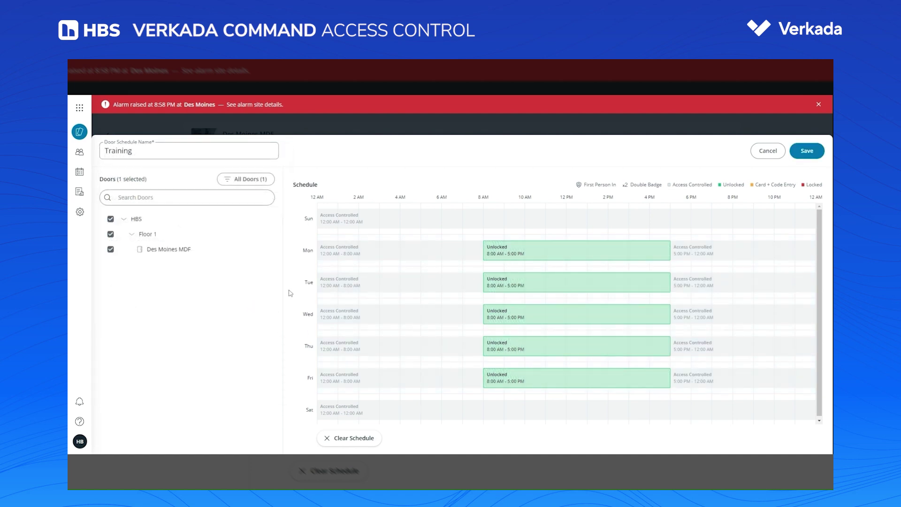
left_click(807, 150)
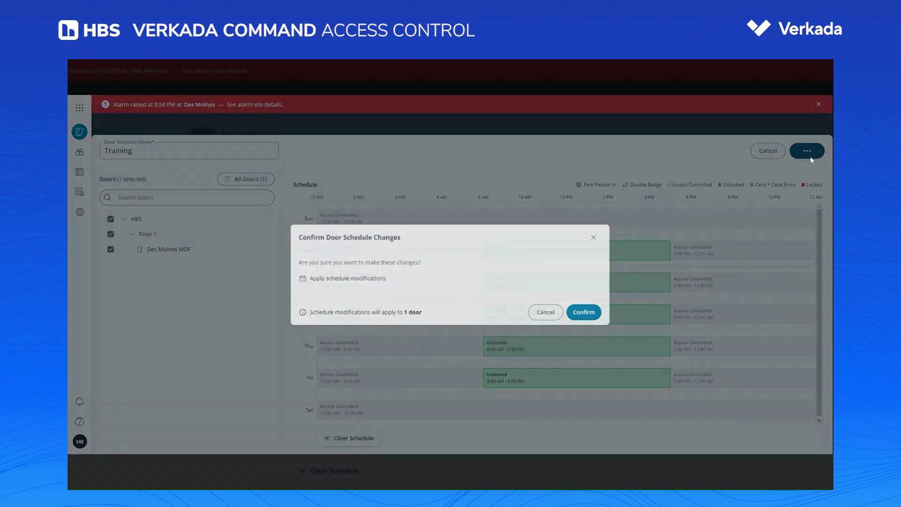
left_click(583, 312)
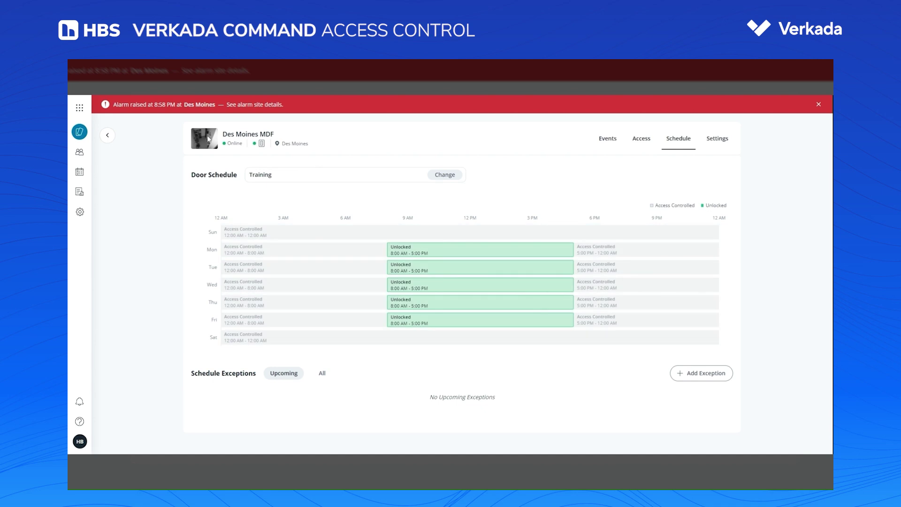
Step: Check the Des Moines MDF door's current schedule status and start a new schedule exception for the door
left_click(107, 135)
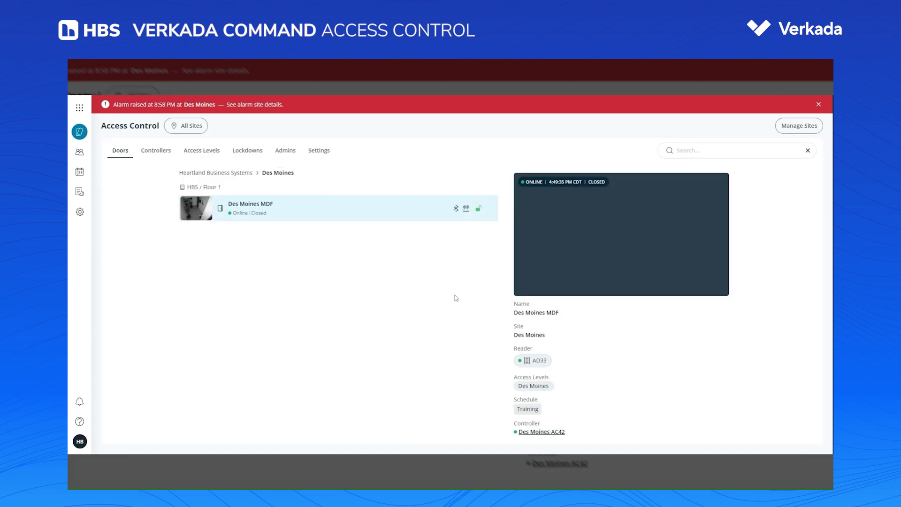
left_click(590, 266)
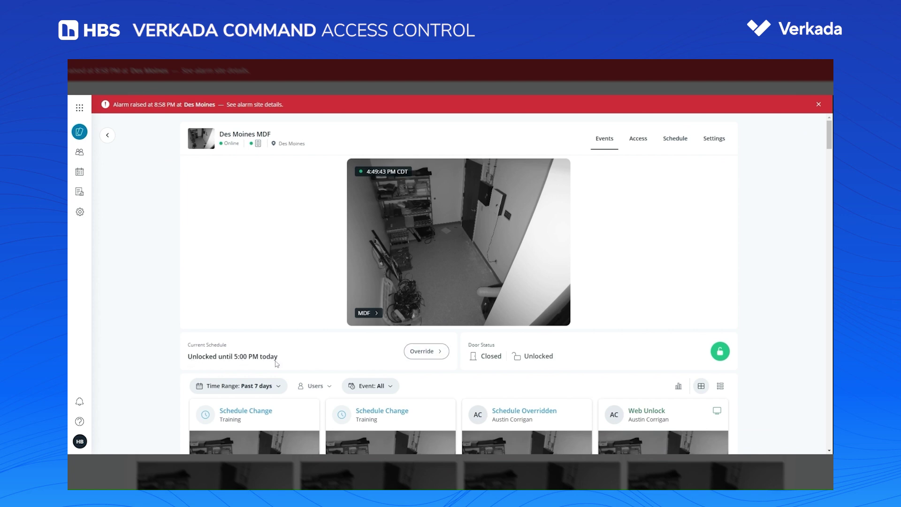
left_click(676, 146)
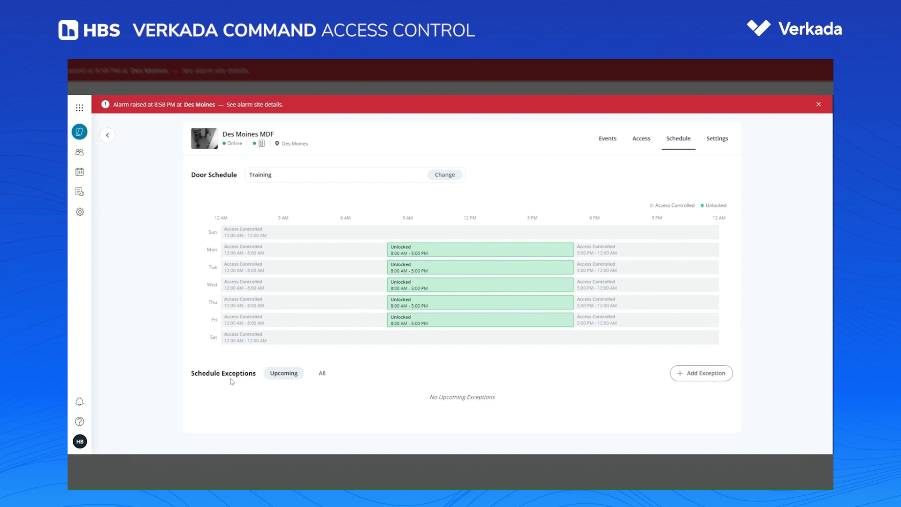
left_click(706, 373)
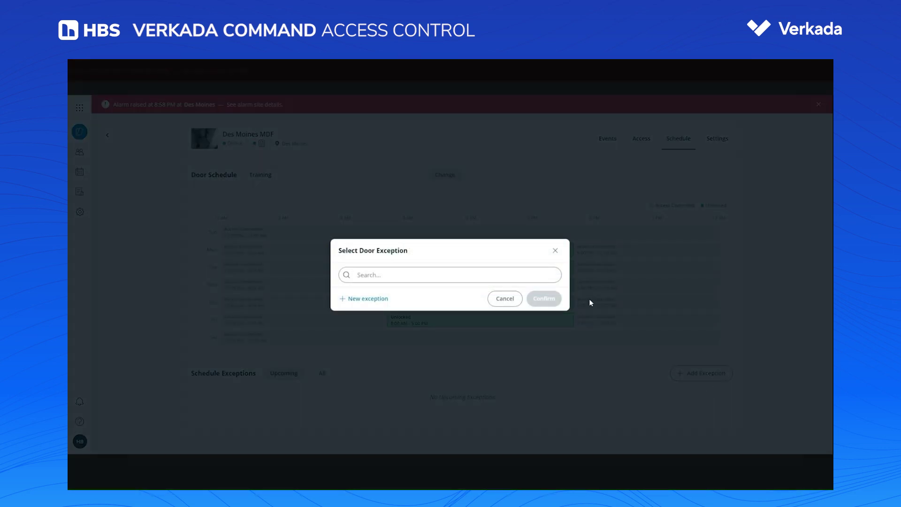
left_click(368, 306)
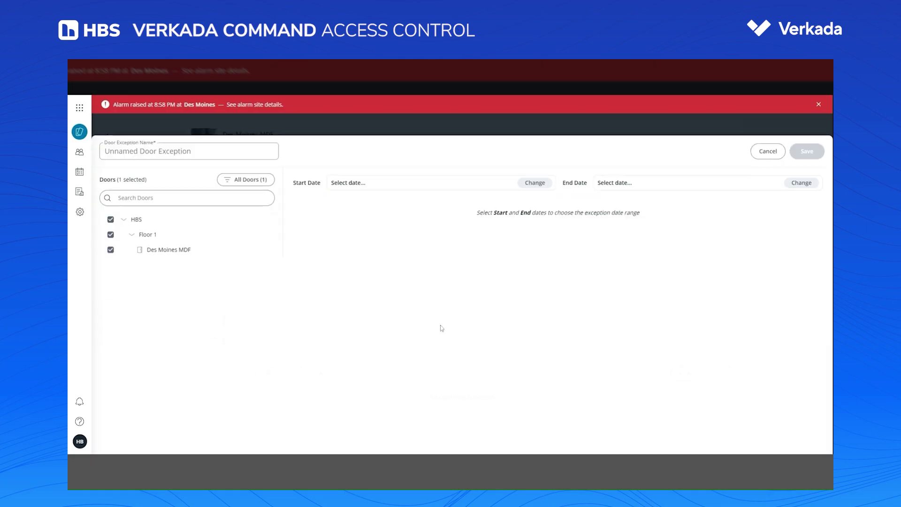
Step: Set both the start date and the end date of the door exception to 10/14/2024
left_click(535, 182)
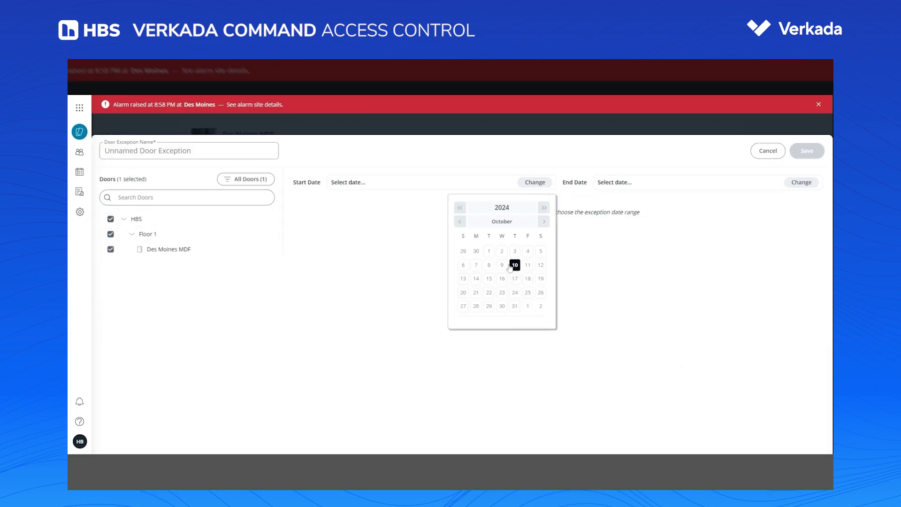
left_click(476, 278)
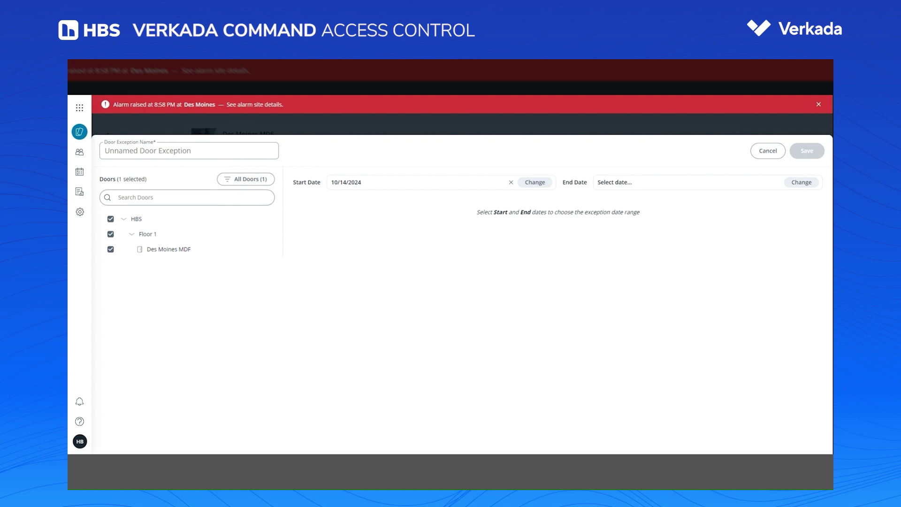
left_click(801, 182)
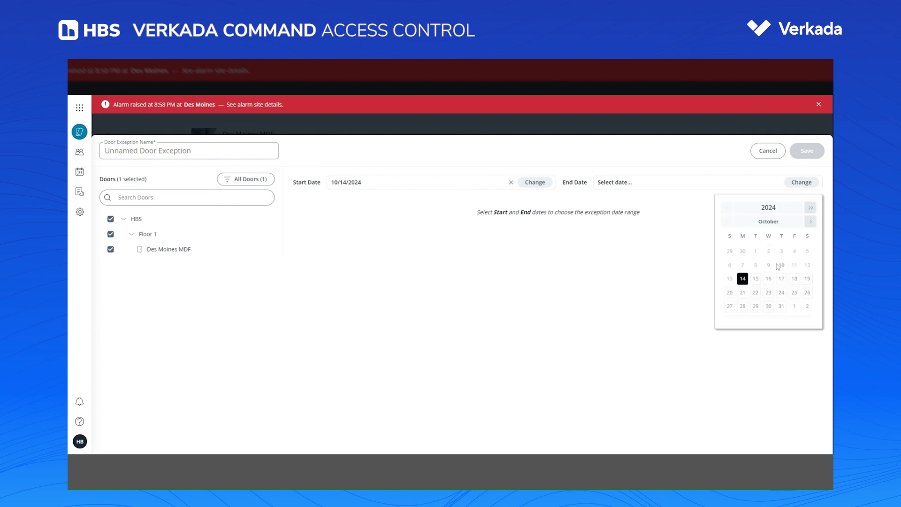
left_click(742, 279)
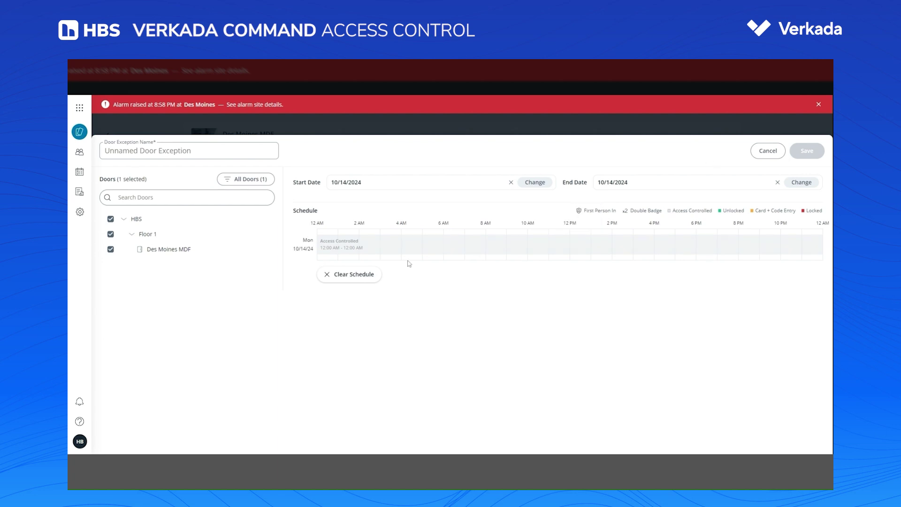
Step: Keep the exception day's door status as Access Controlled from 12:00 AM to 12:00 AM
left_click(336, 246)
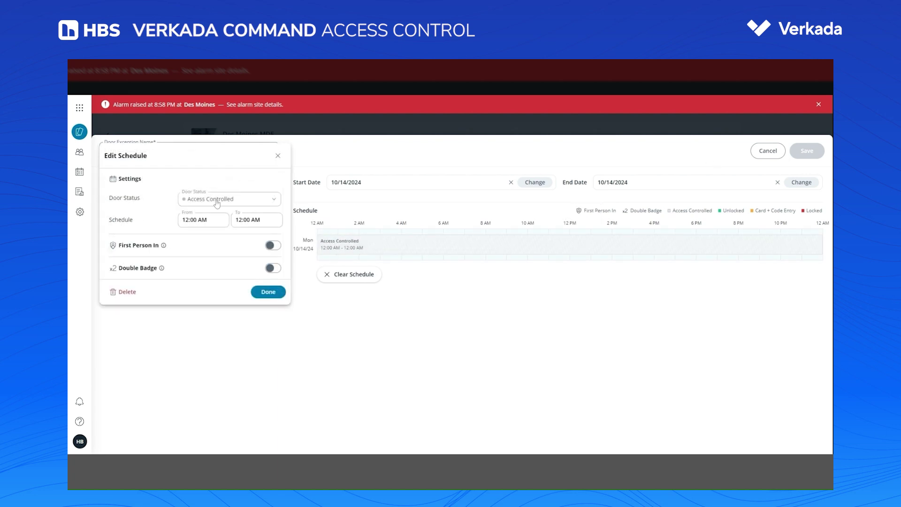
left_click(215, 200)
left_click(226, 195)
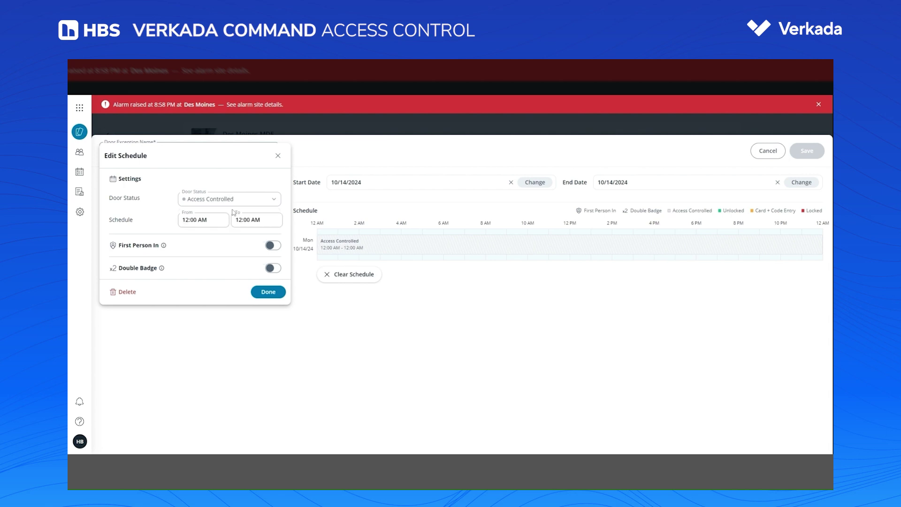
left_click(266, 292)
Step: Name the door exception Holiday, save it and review it alongside the weekly door schedule
left_click(187, 151)
type("Holiday")
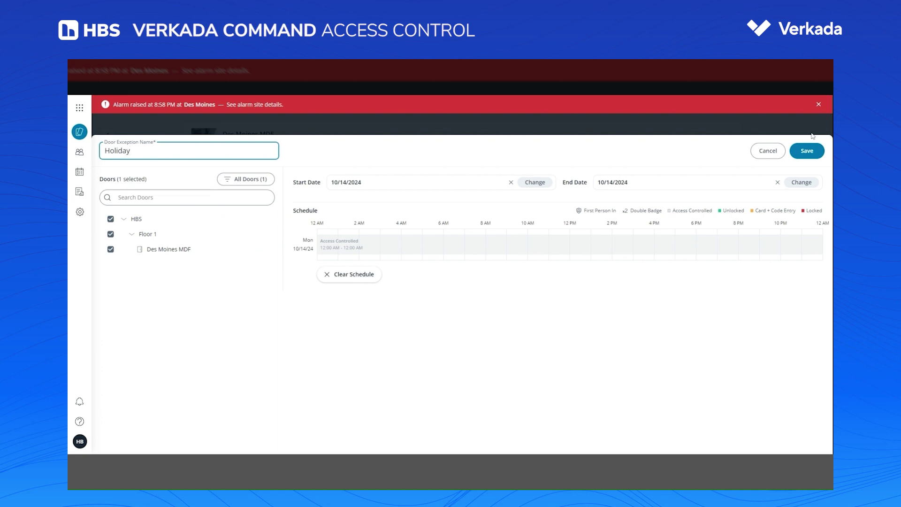
left_click(806, 150)
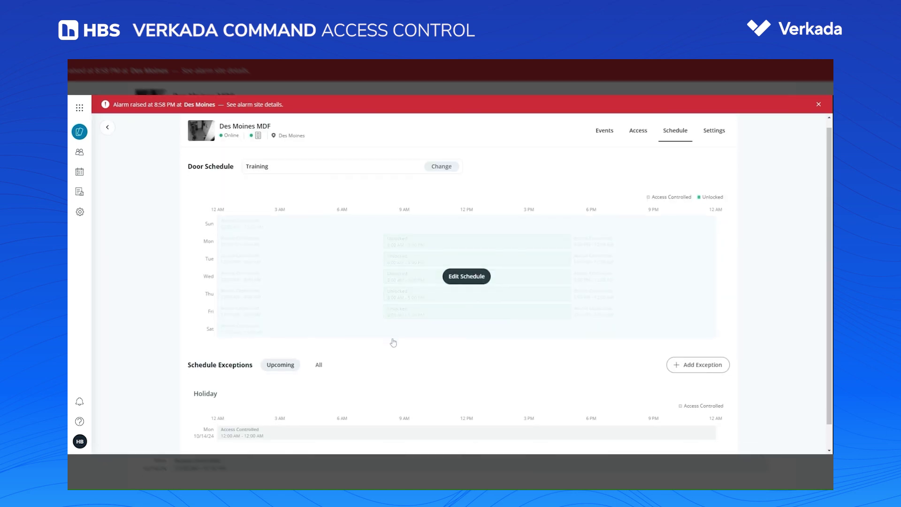
scroll(393, 342, "down", 2)
mouse_move(306, 412)
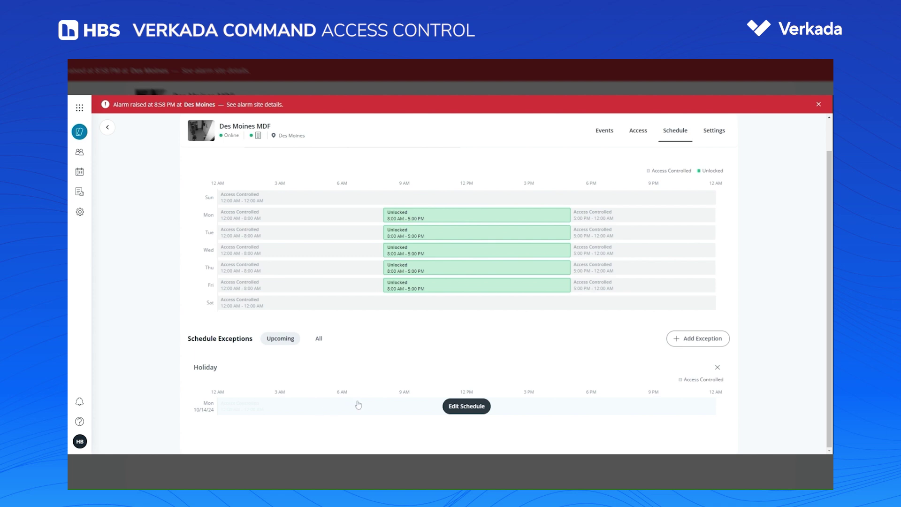
mouse_move(420, 216)
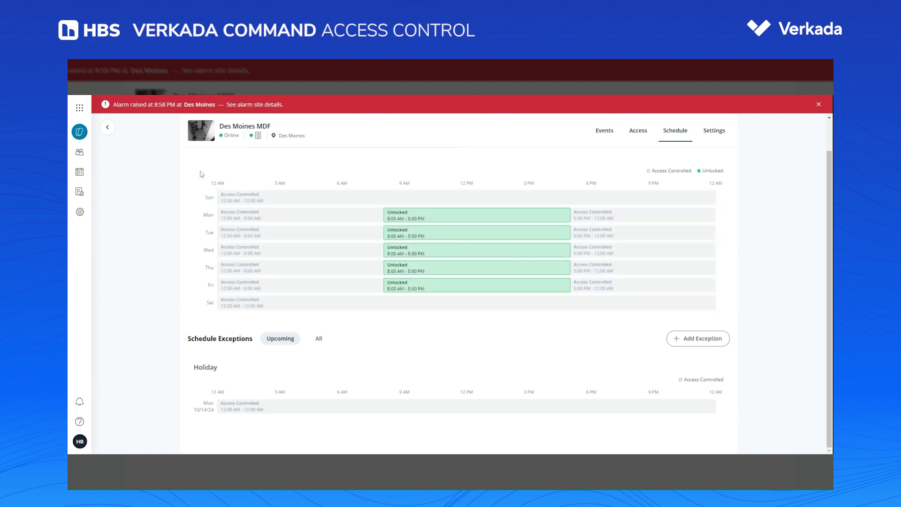
Step: Start configuring a new Access Control lockdown scenario named Demo
left_click(107, 128)
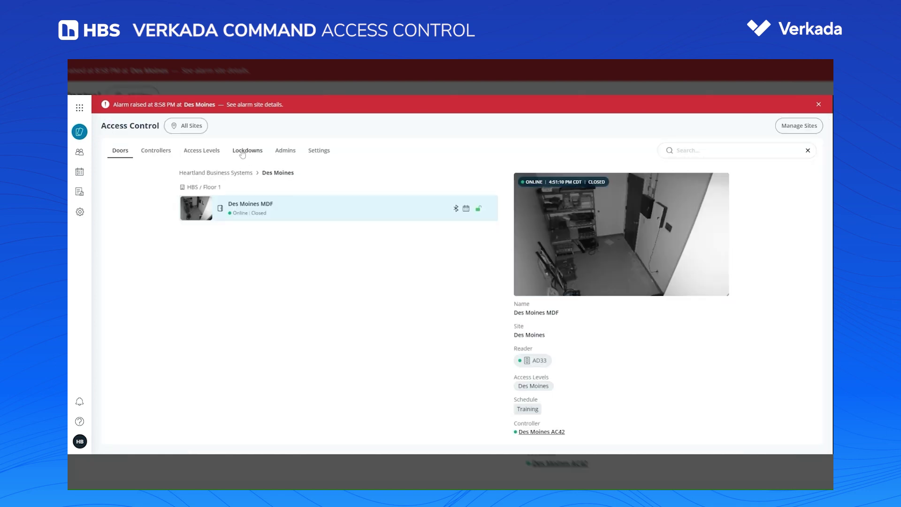
left_click(241, 151)
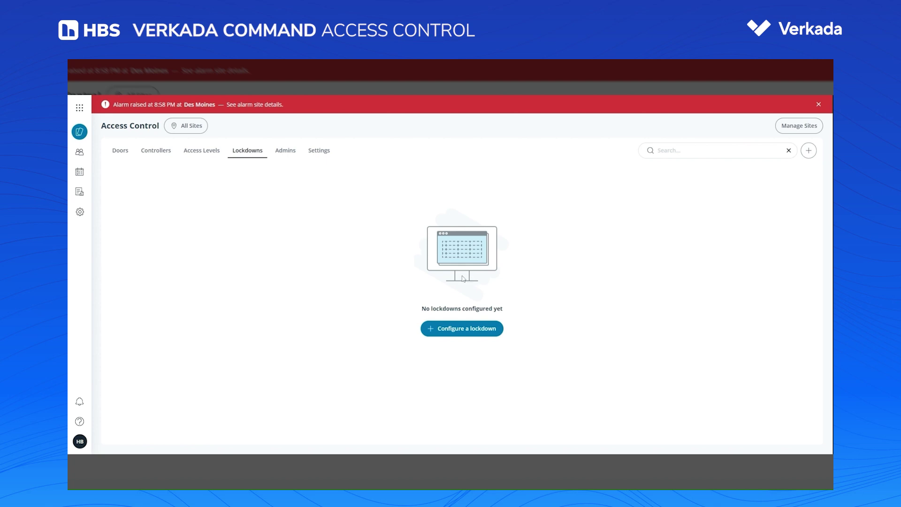
left_click(453, 328)
left_click(681, 163)
type("Demo")
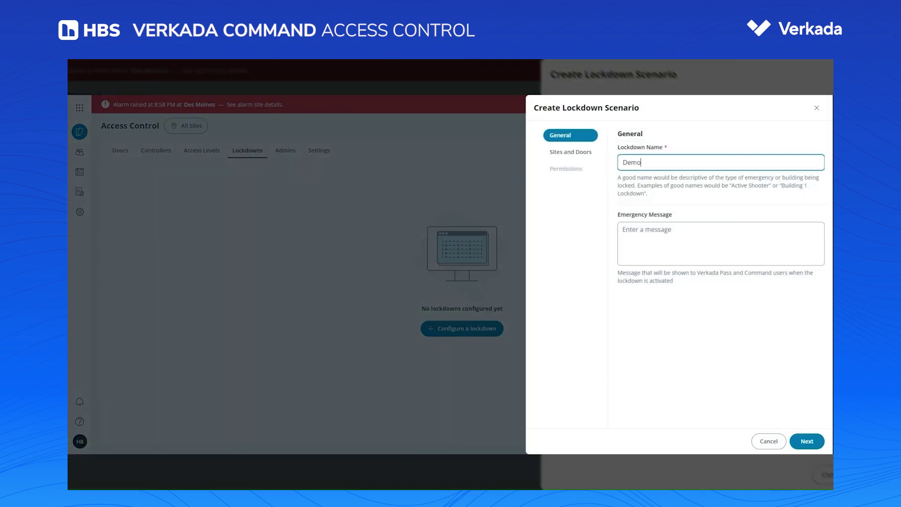
Step: Enter the emergency message "Someone has entered the school thats not authorized" and continue to the site and door selection
left_click(683, 243)
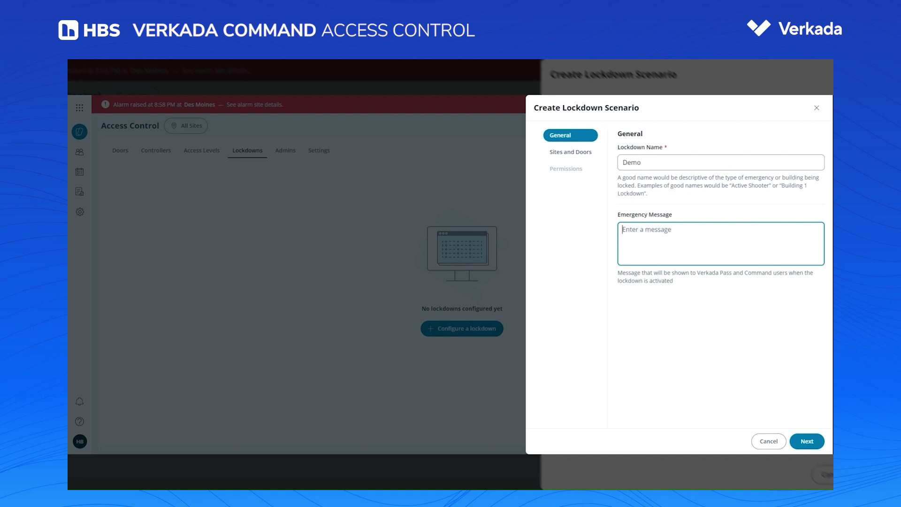
type("Someone has entered the school that")
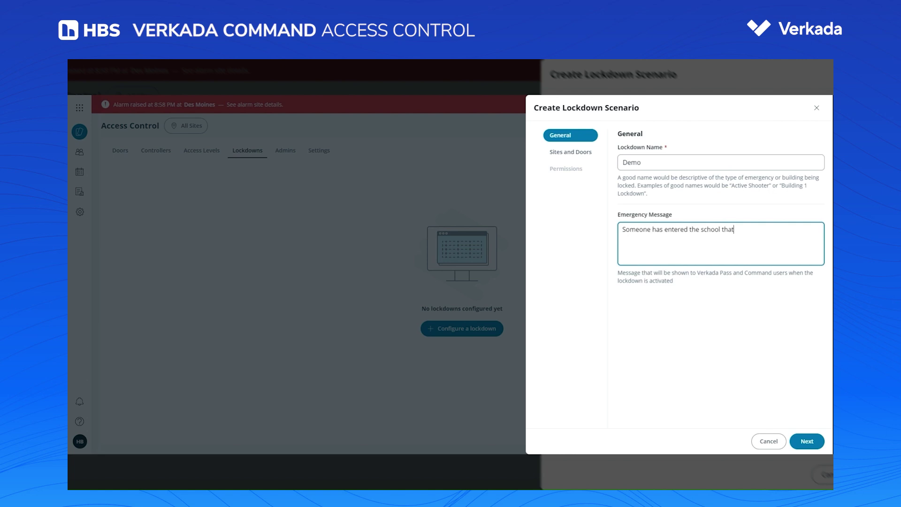
type("s not authorized")
left_click(807, 441)
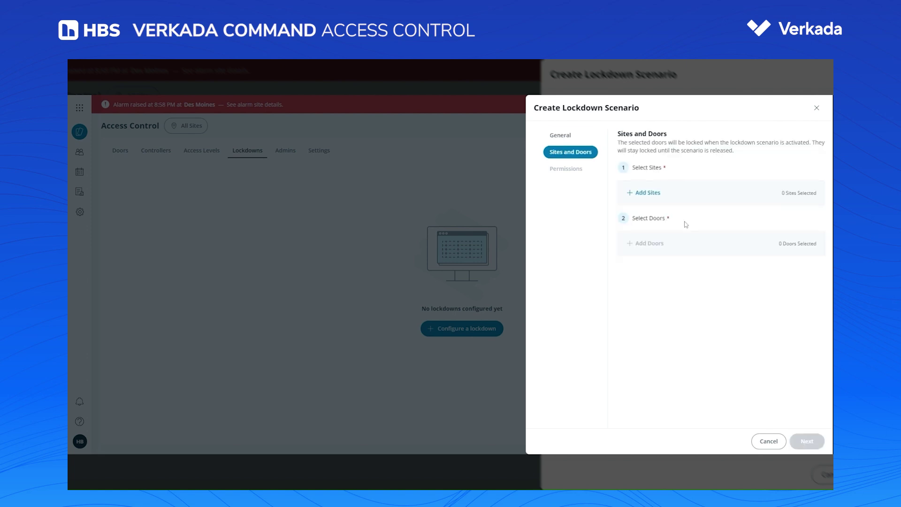
Step: Add the Des Moines site and the Des Moines MDF door to the lockdown scenario and continue to its permissions
left_click(648, 193)
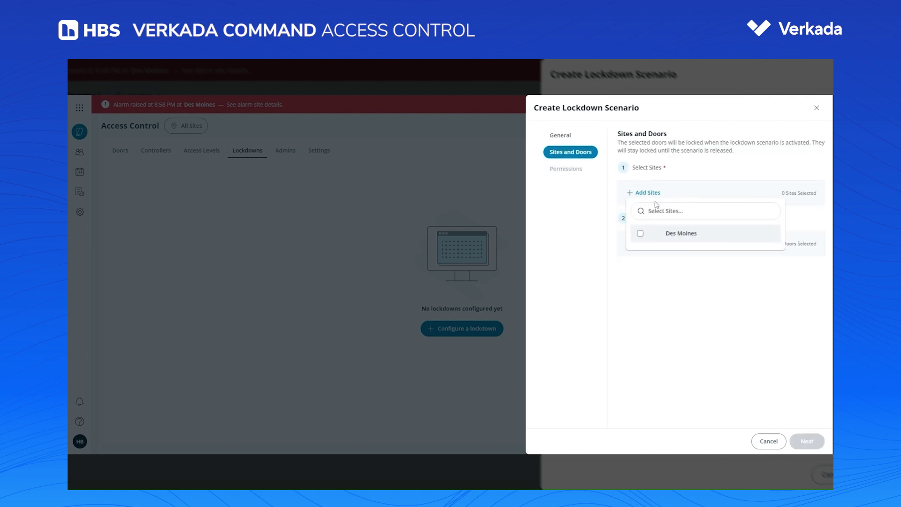
left_click(641, 233)
left_click(697, 169)
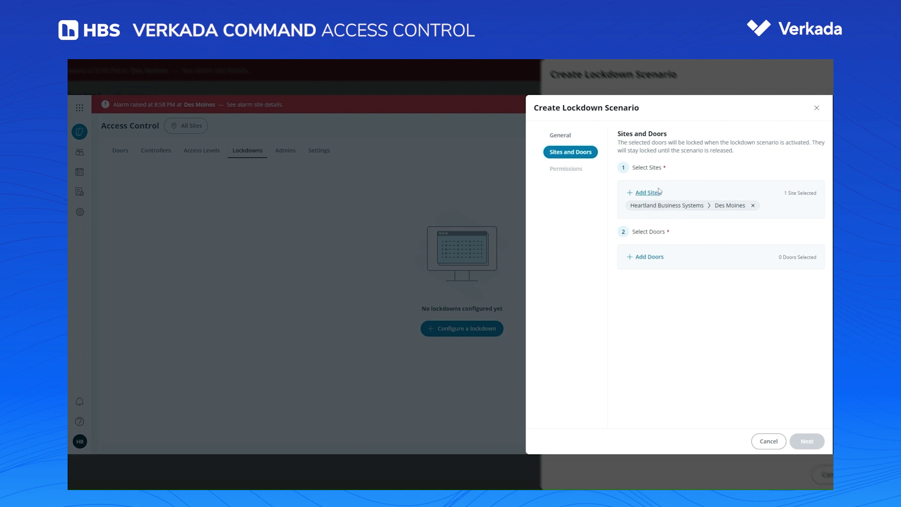
left_click(647, 257)
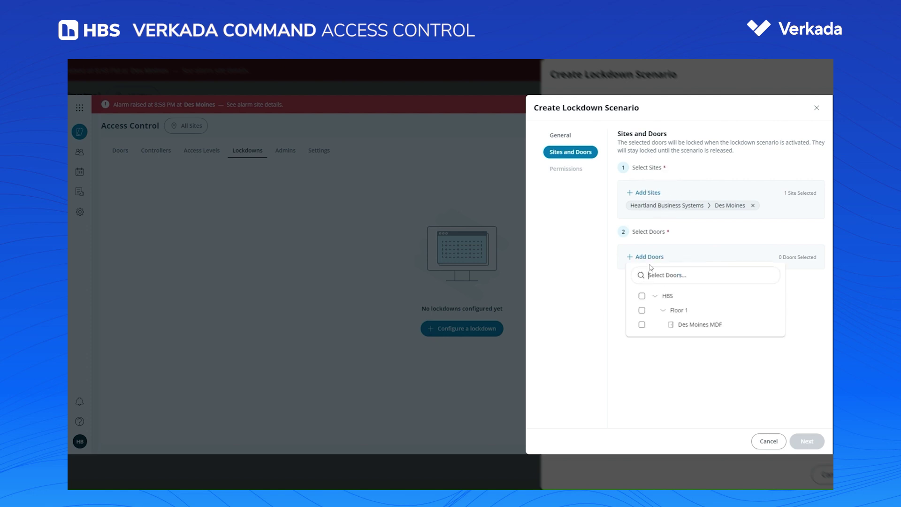
left_click(642, 325)
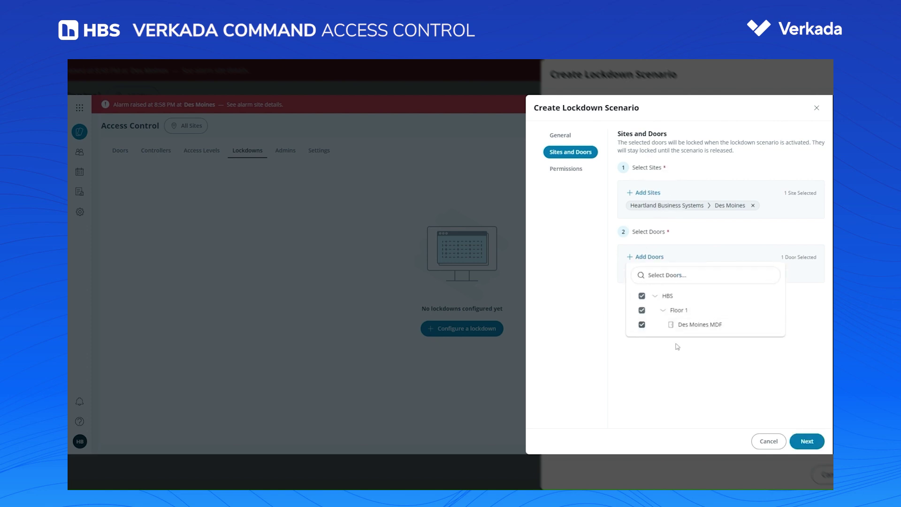
left_click(680, 369)
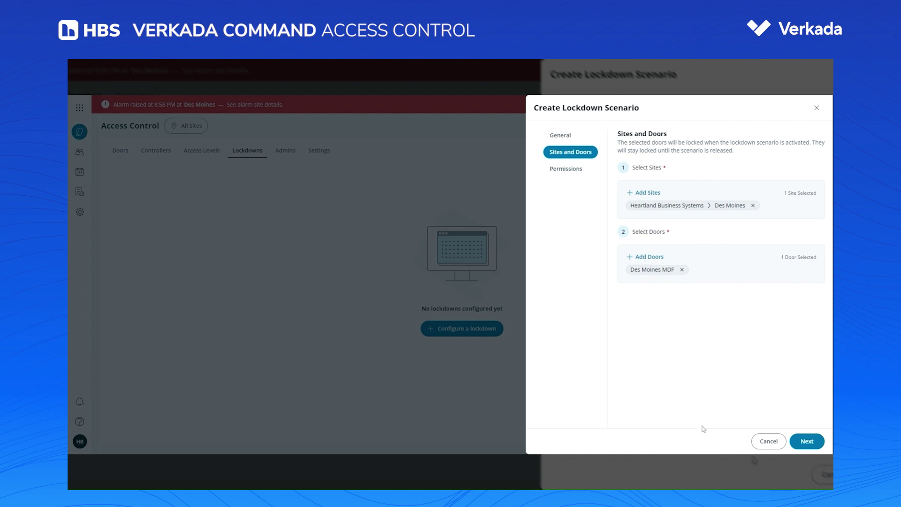
left_click(804, 440)
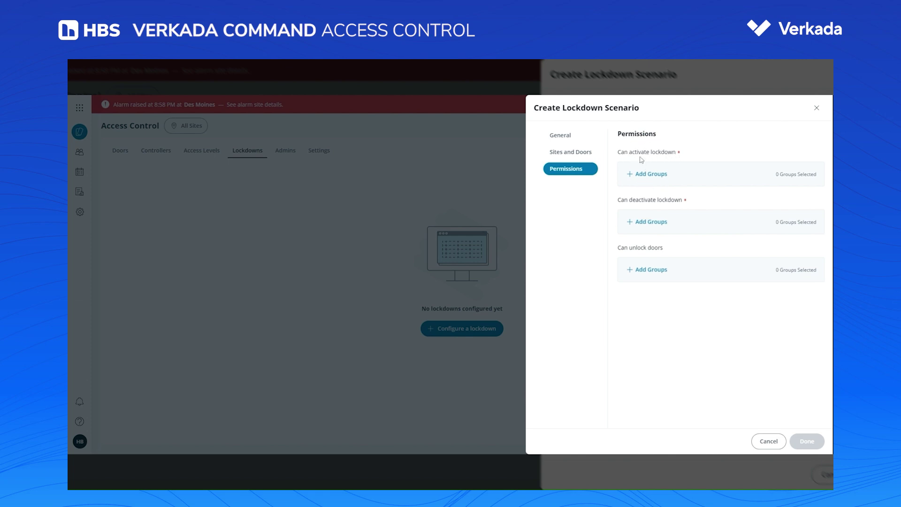
Step: Give the Des Moines group permission to activate the lockdown
left_click(649, 174)
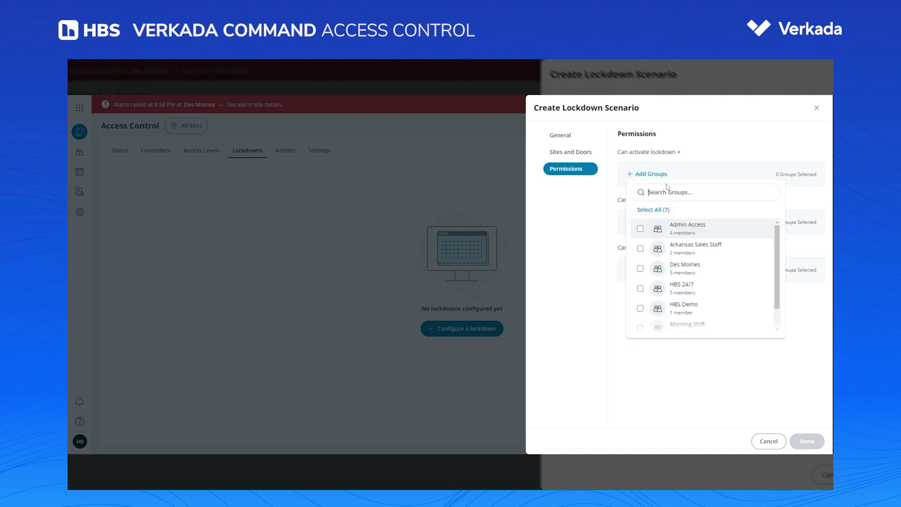
scroll(667, 264, "down", 1)
left_click(641, 244)
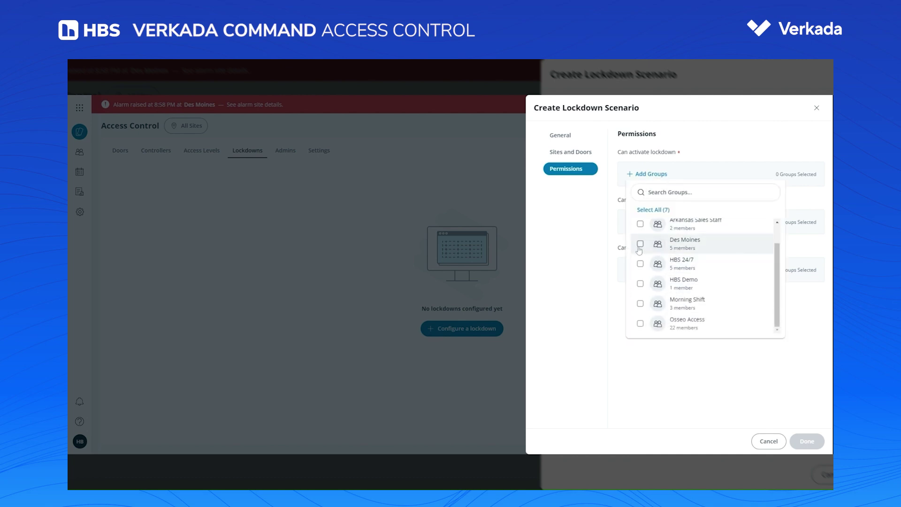
left_click(659, 363)
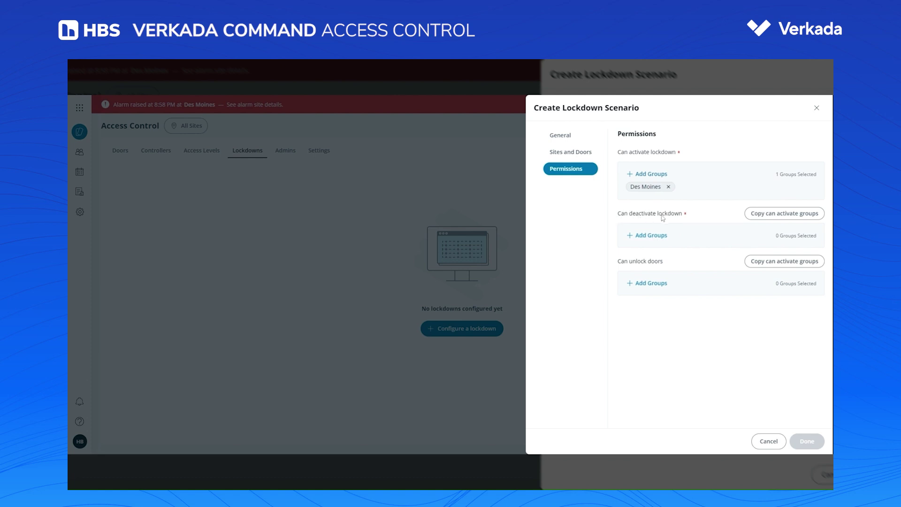
Step: Give the Admin Access group permission to deactivate the lockdown
left_click(647, 238)
scroll(656, 298, "down", 1)
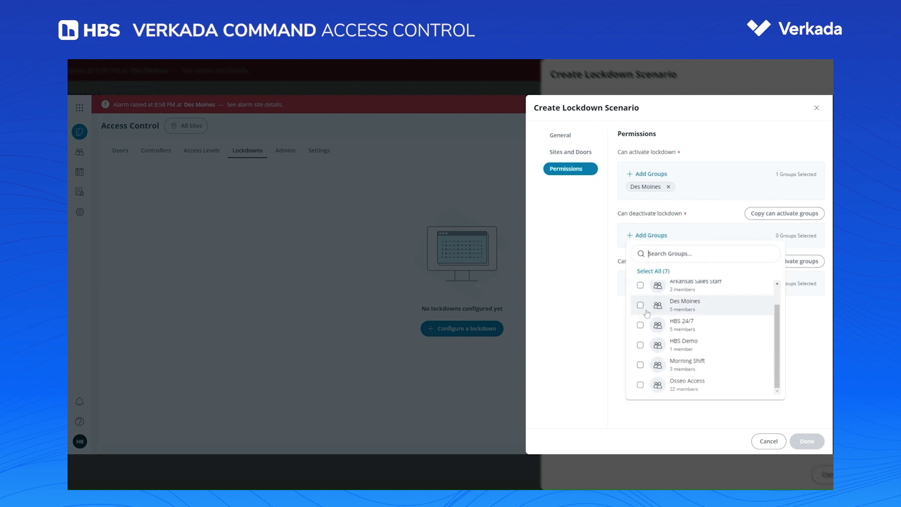
scroll(641, 347, "up", 1)
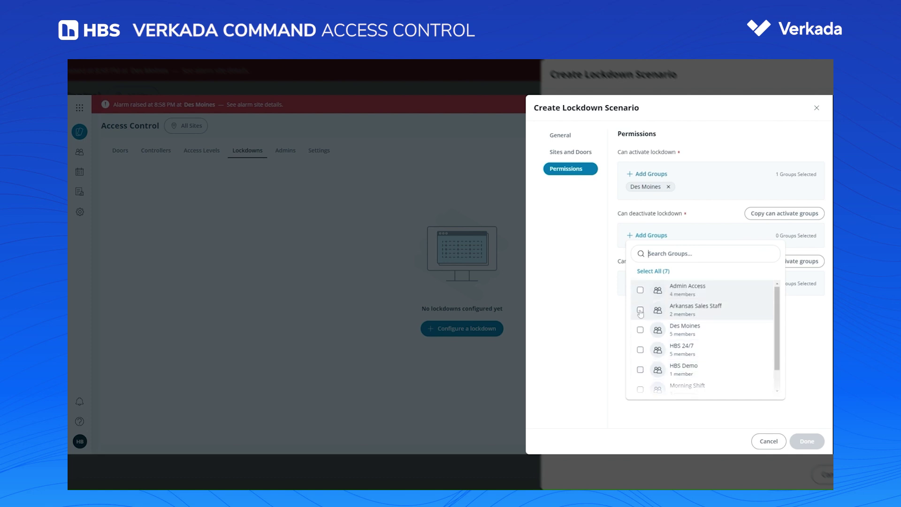
left_click(640, 289)
left_click(600, 267)
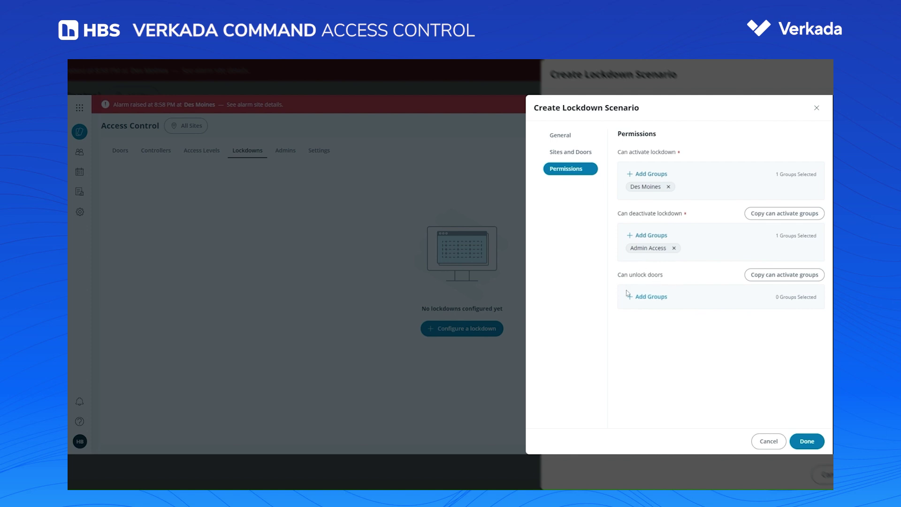
Step: Give the HBS Demo group permission to unlock doors during the lockdown and save the scenario
left_click(658, 299)
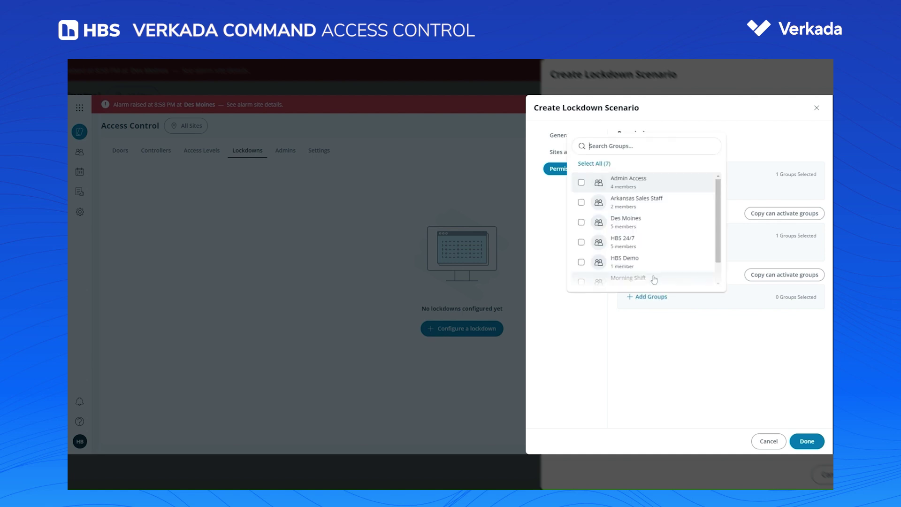
scroll(598, 253, "down", 1)
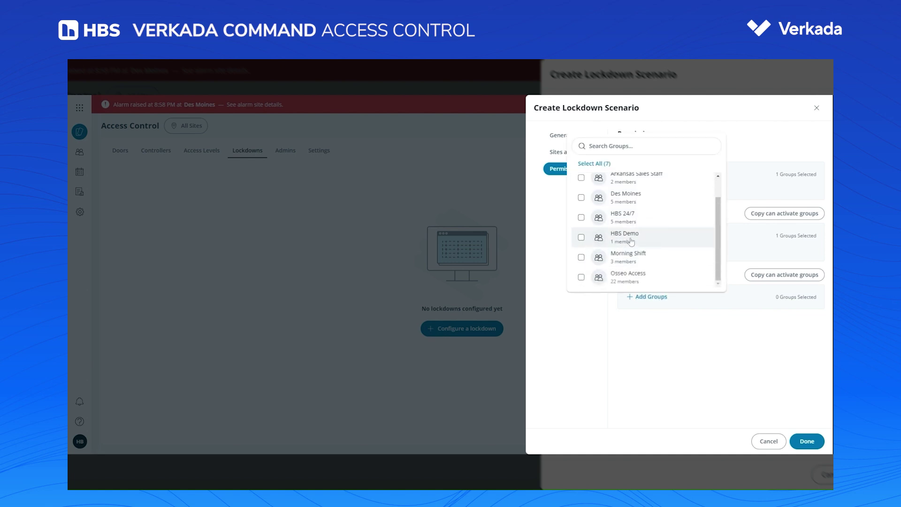
left_click(581, 237)
left_click(667, 386)
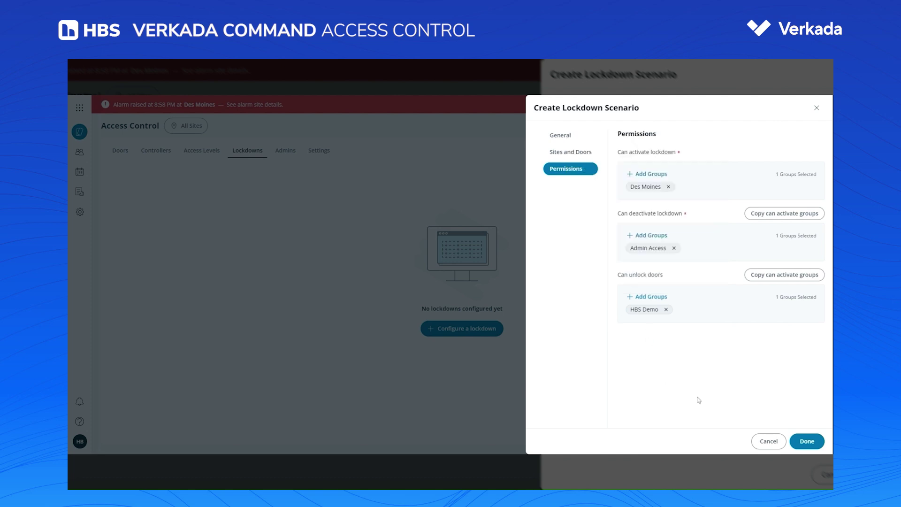
left_click(807, 441)
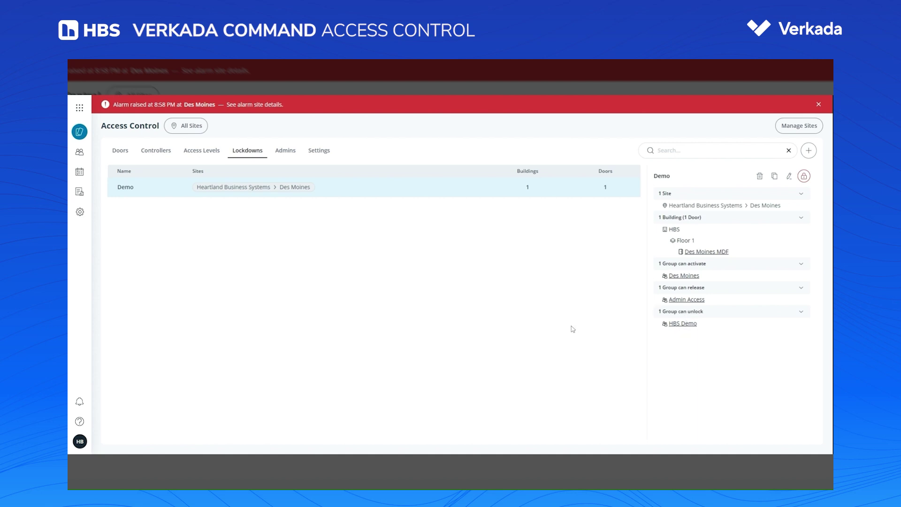
Step: Bring up the activation confirmation for the Demo lockdown and dismiss it without activating the lockdown
left_click(80, 109)
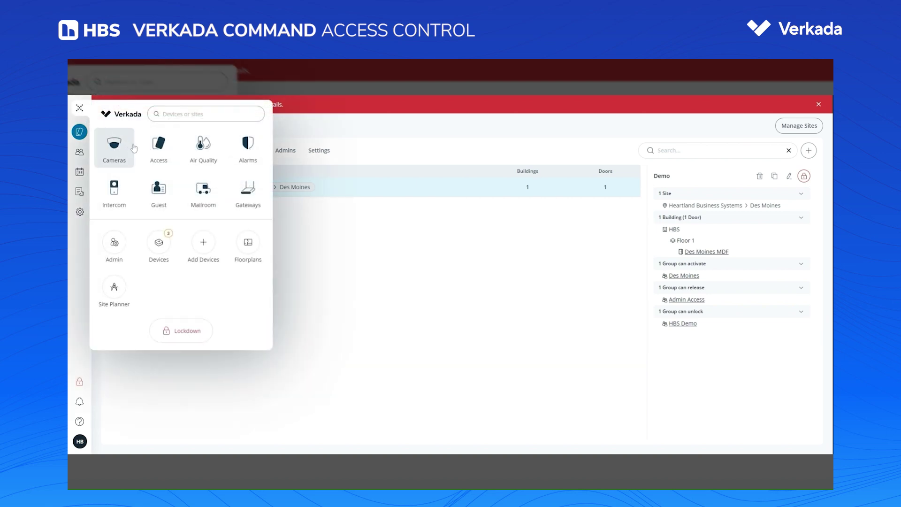
left_click(304, 284)
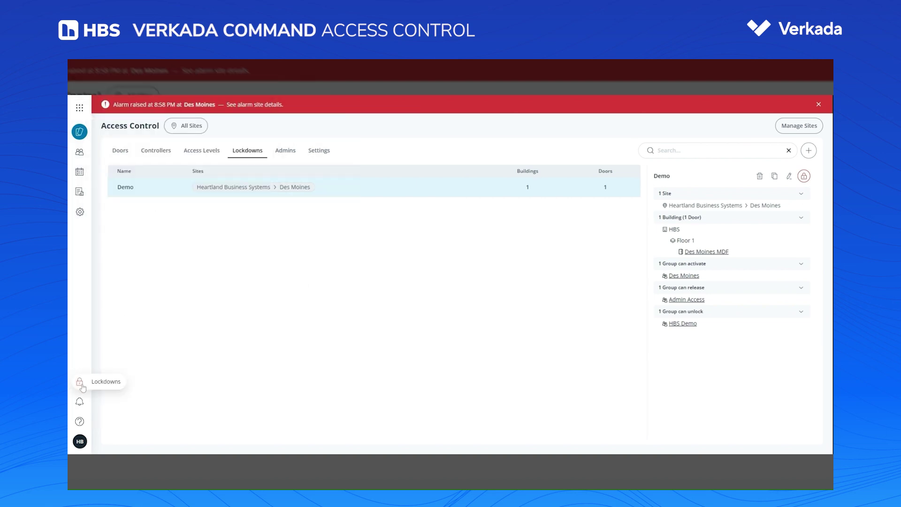
mouse_move(81, 387)
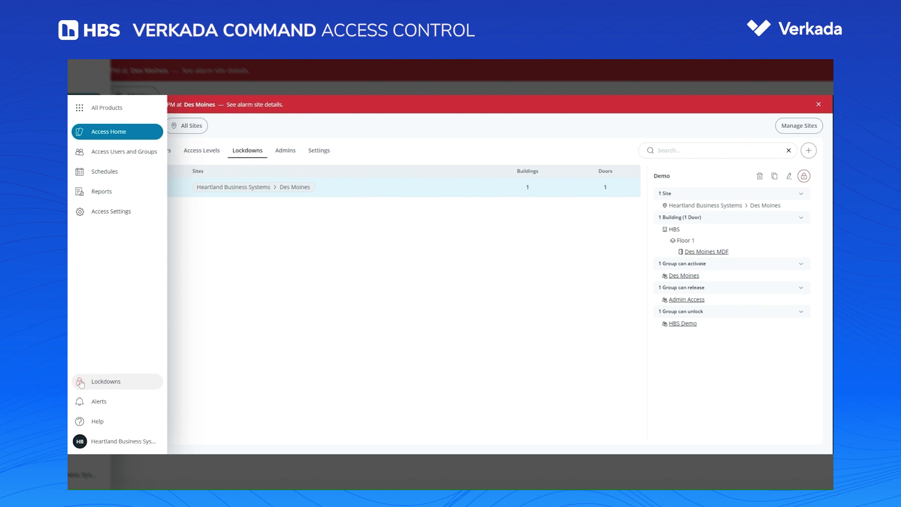
left_click(94, 383)
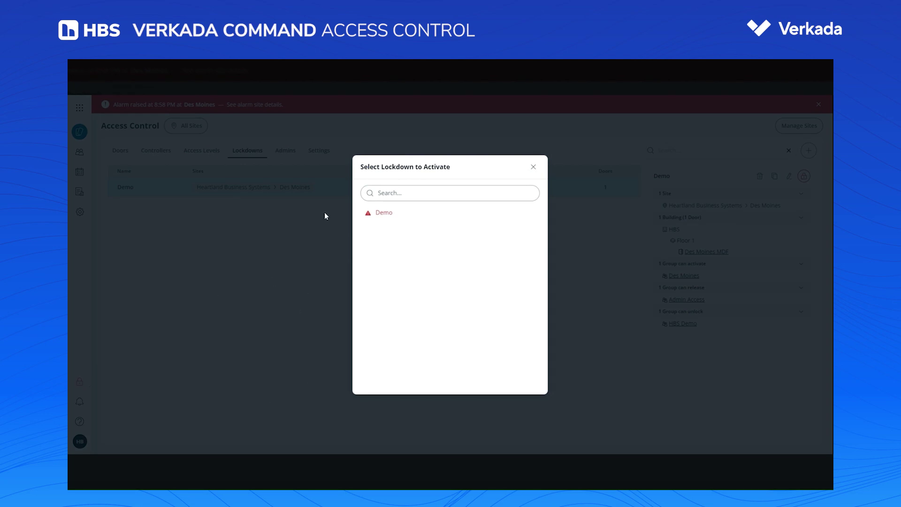
left_click(386, 216)
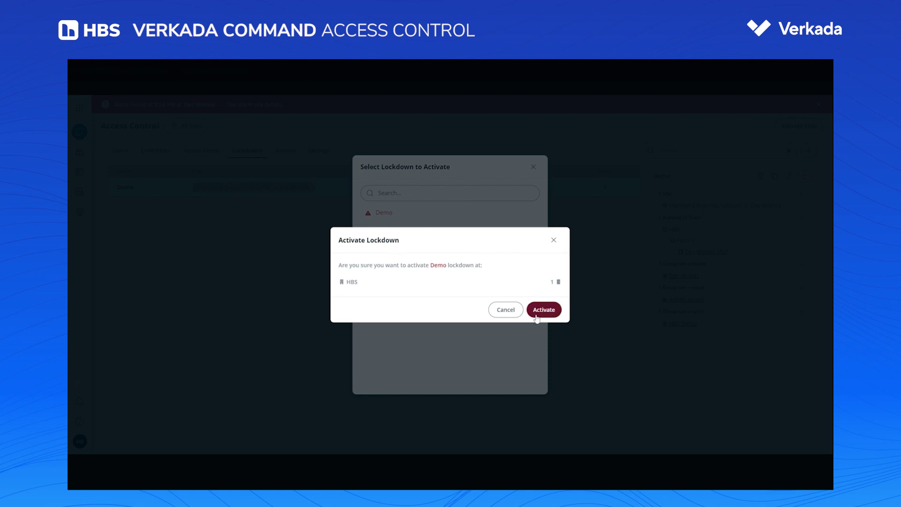
left_click(510, 315)
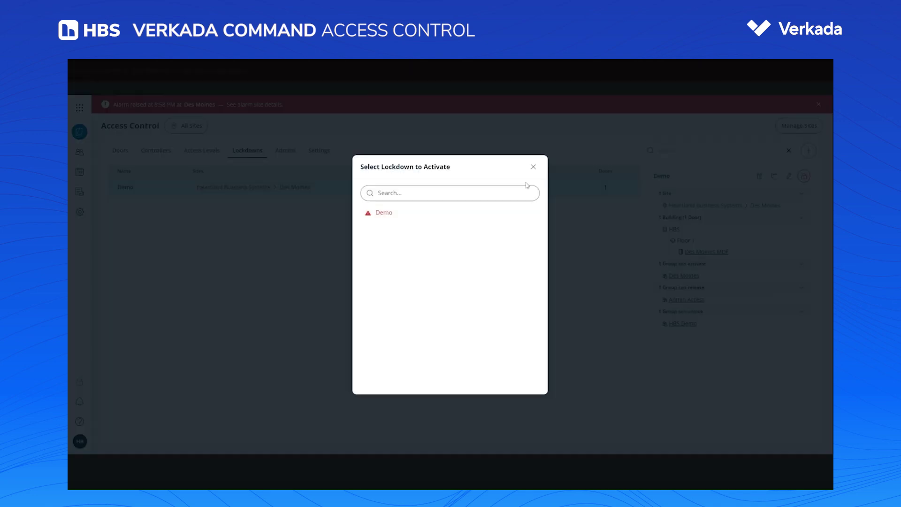
left_click(533, 167)
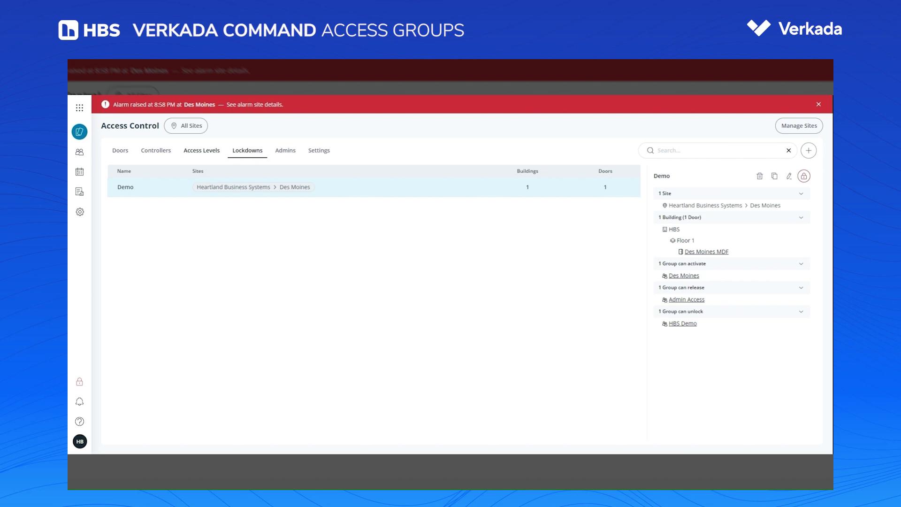
Step: Start a new group under Access Users and Groups and name it Cleaning Staff
mouse_move(79, 151)
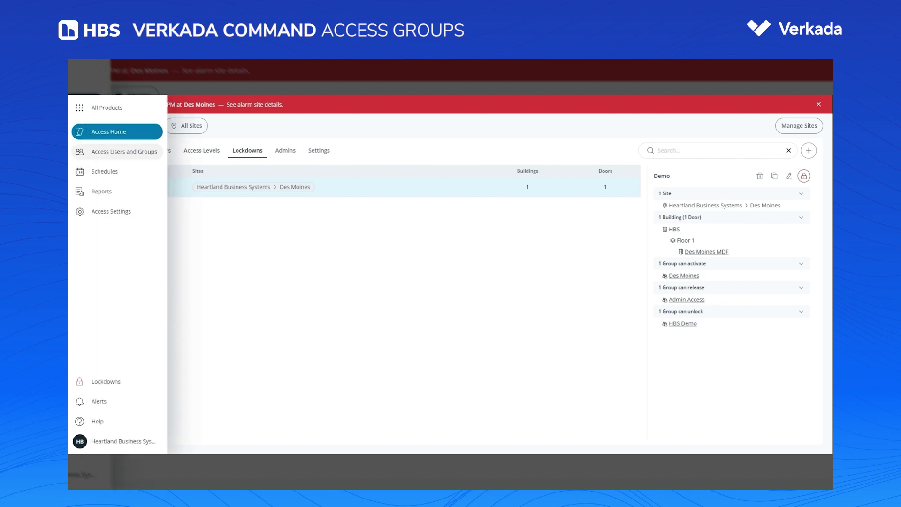
left_click(108, 151)
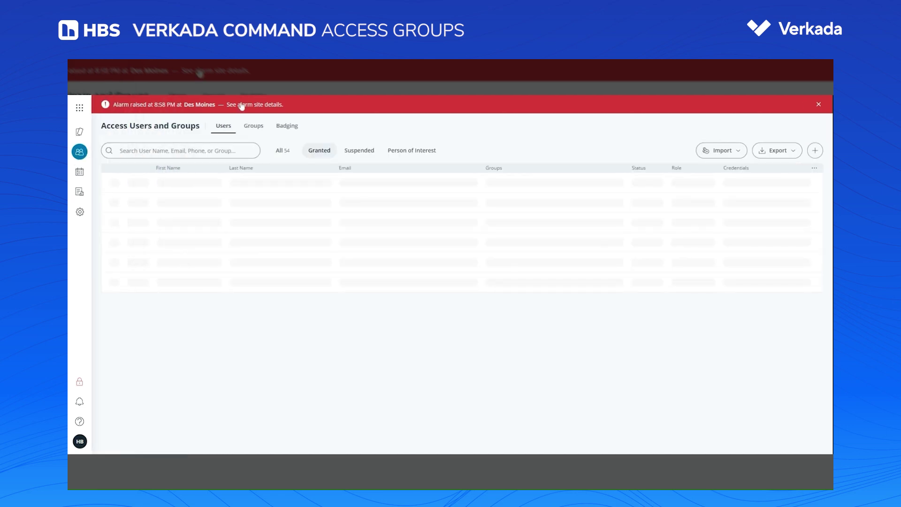
left_click(247, 129)
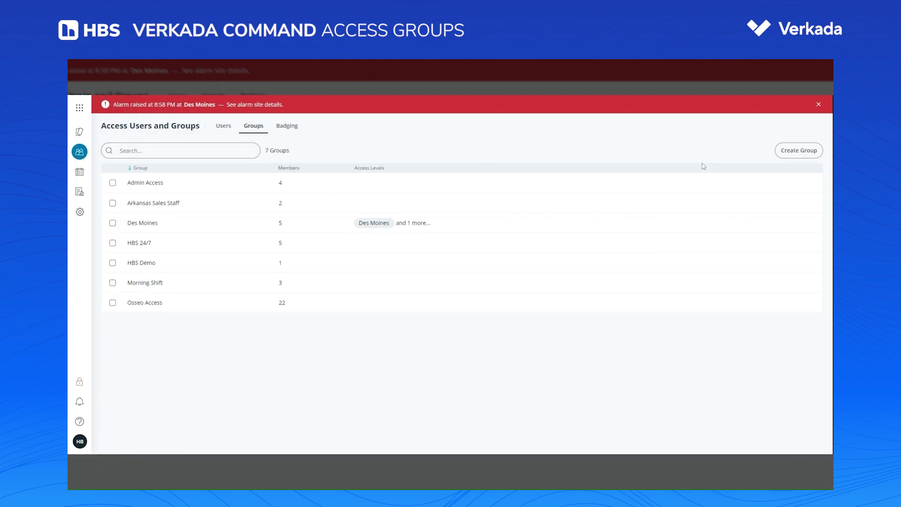
left_click(783, 152)
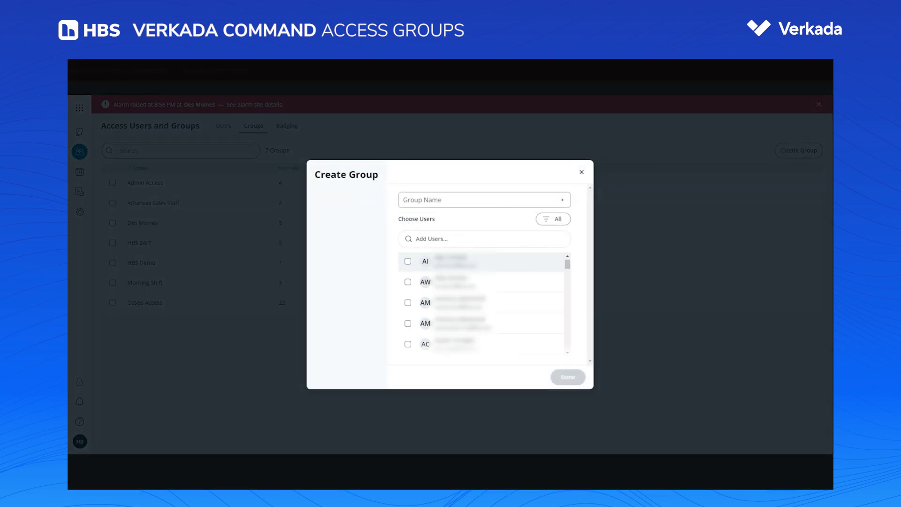
type("Cleaning Staff")
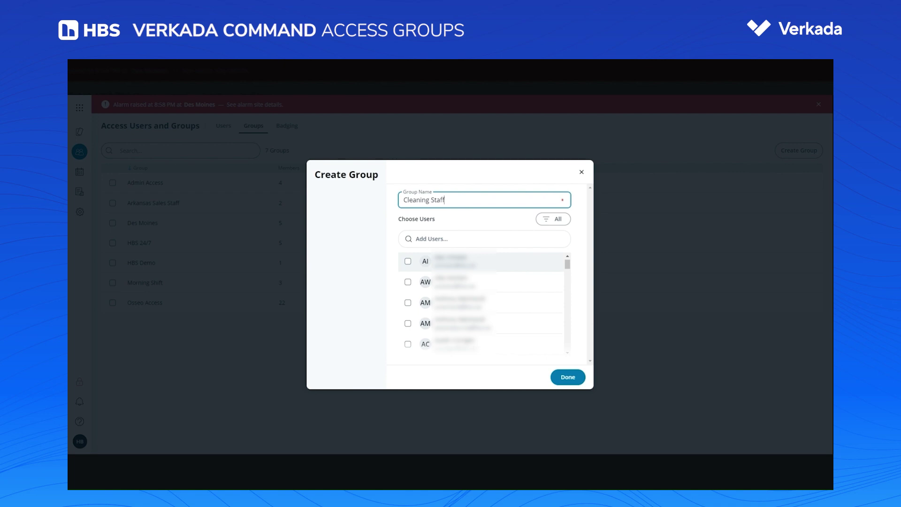
left_click(465, 190)
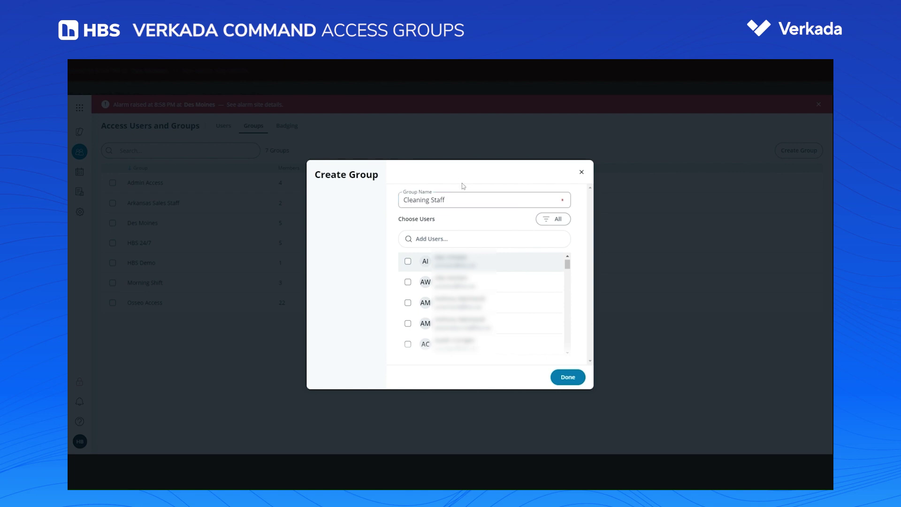
Step: Add the first listed user to the Cleaning Staff group and finish creating it
scroll(447, 272, "down", 3)
scroll(447, 271, "up", 3)
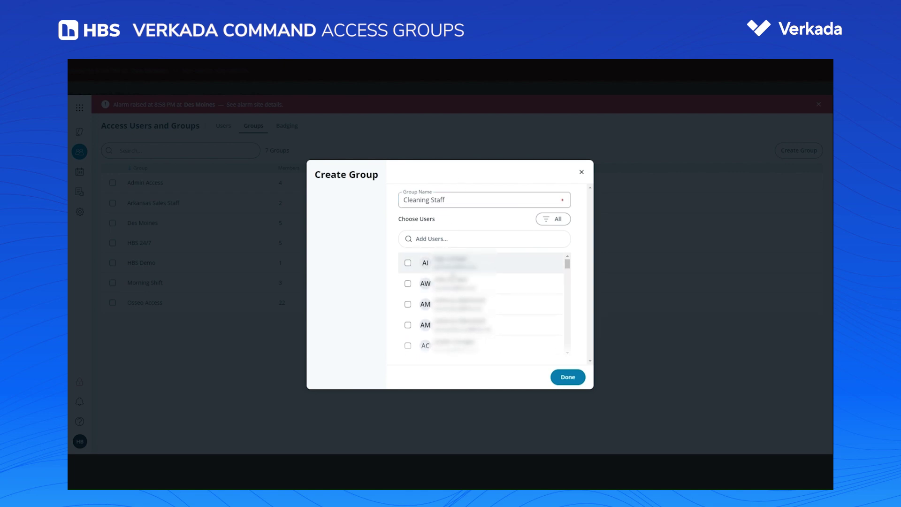
left_click(407, 263)
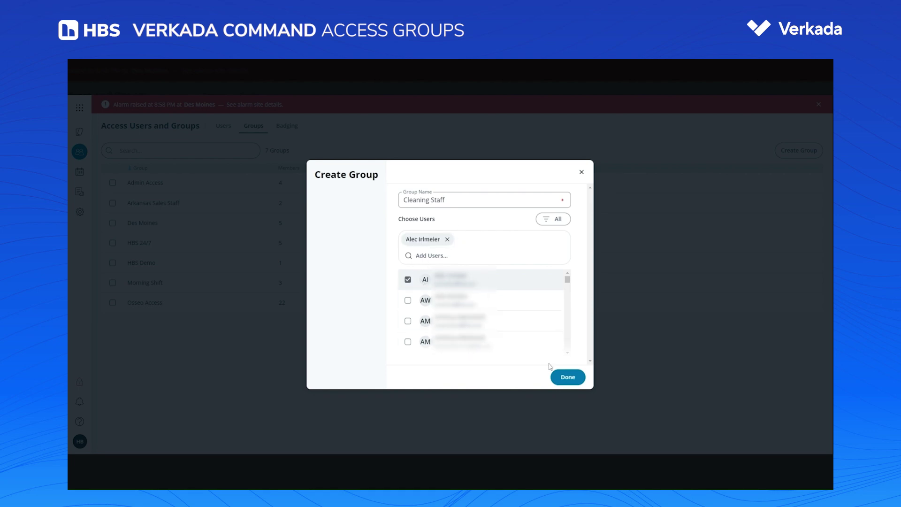
left_click(566, 377)
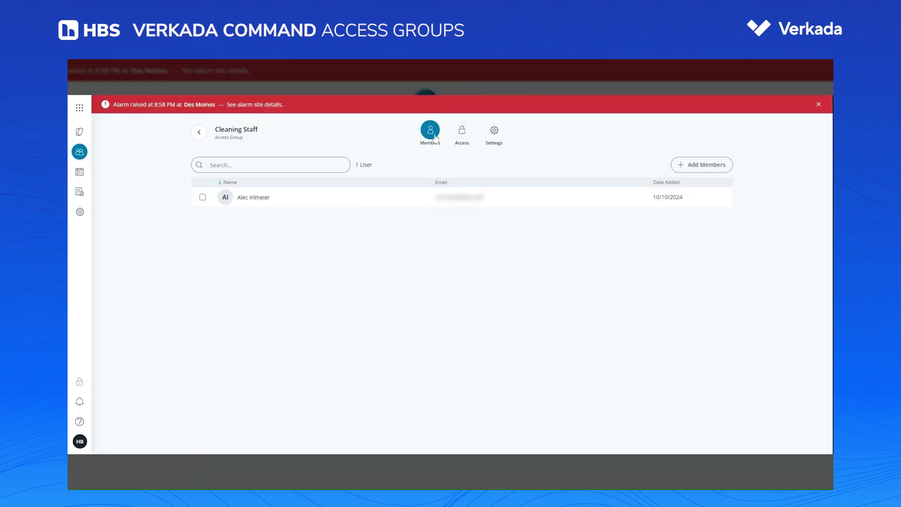
Step: Add the Cleaning Staff group to the Des Moines access level and return to the list of groups
left_click(462, 131)
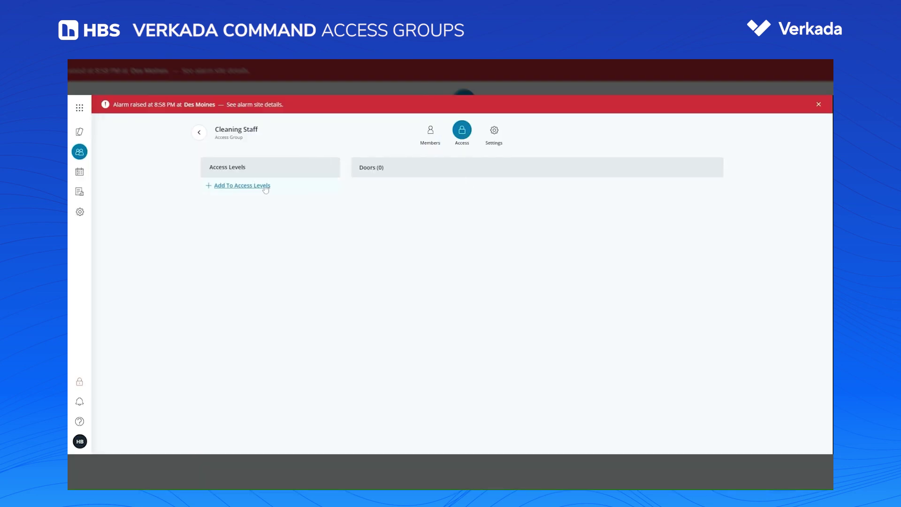
left_click(266, 187)
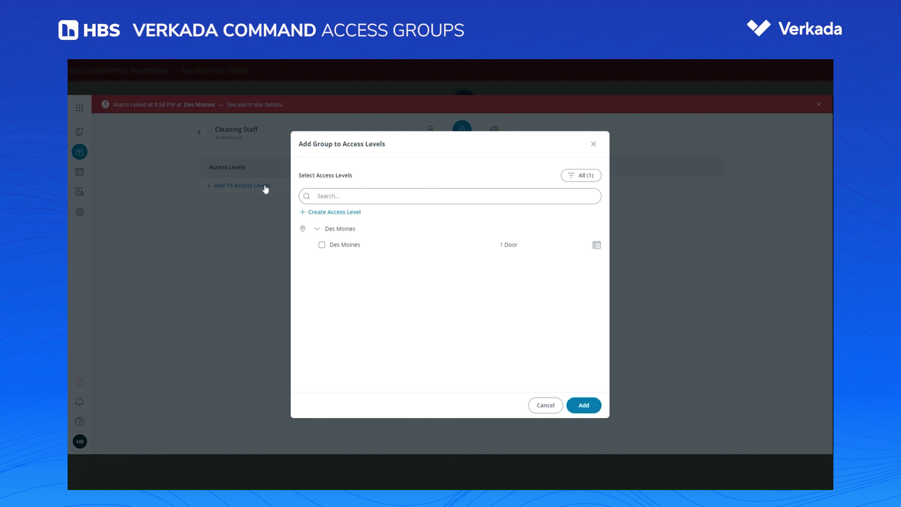
left_click(321, 244)
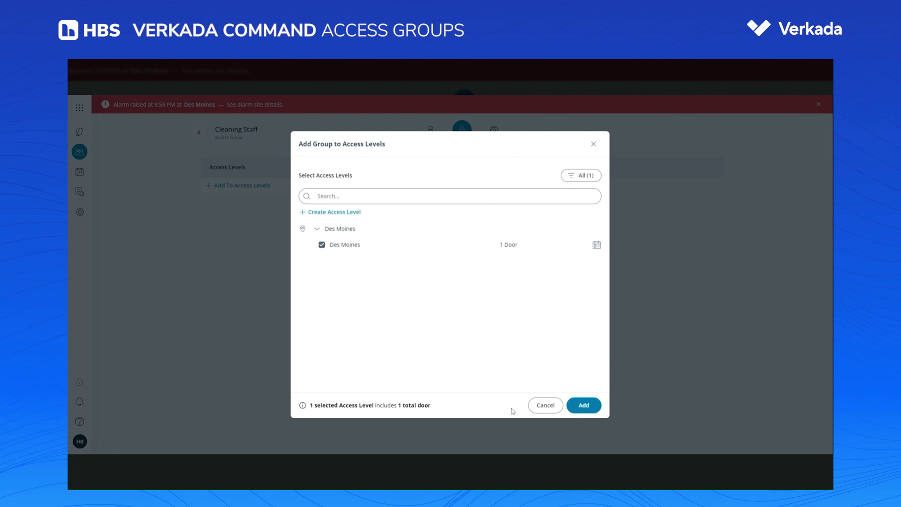
left_click(584, 406)
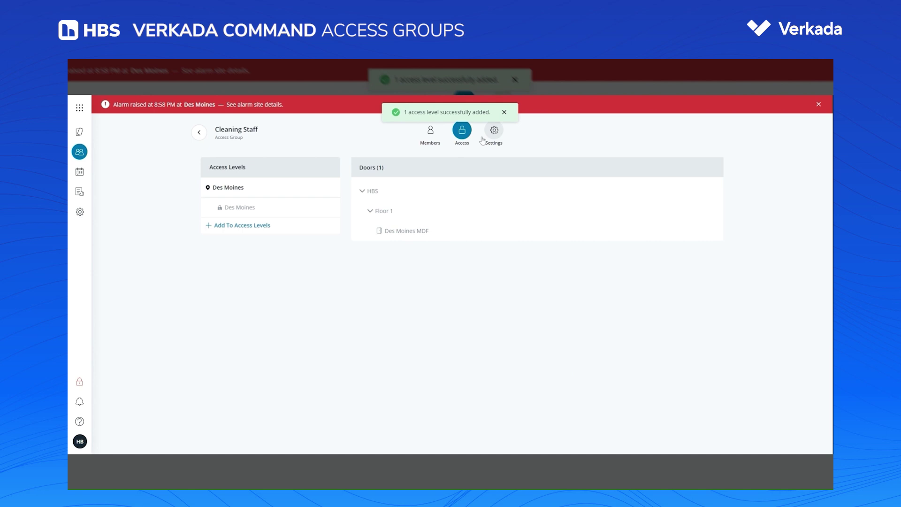
left_click(199, 132)
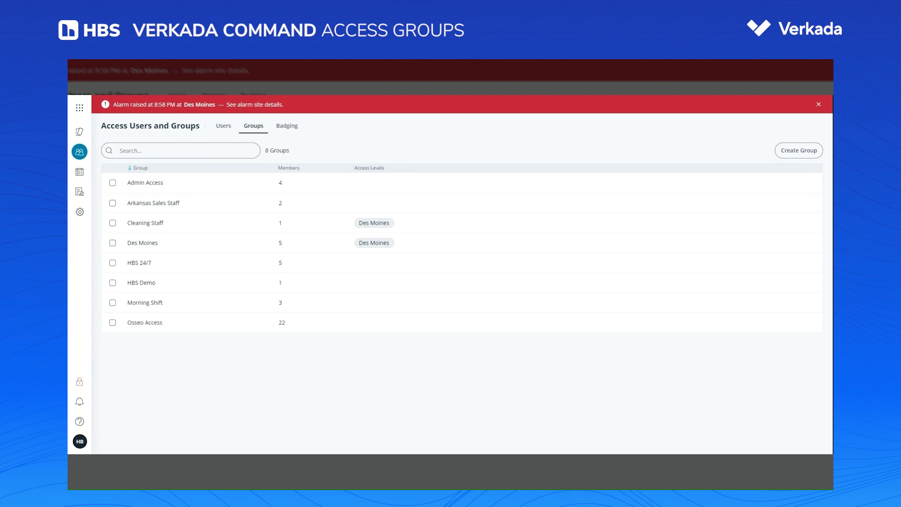
Step: View the badge templates for access users
left_click(283, 127)
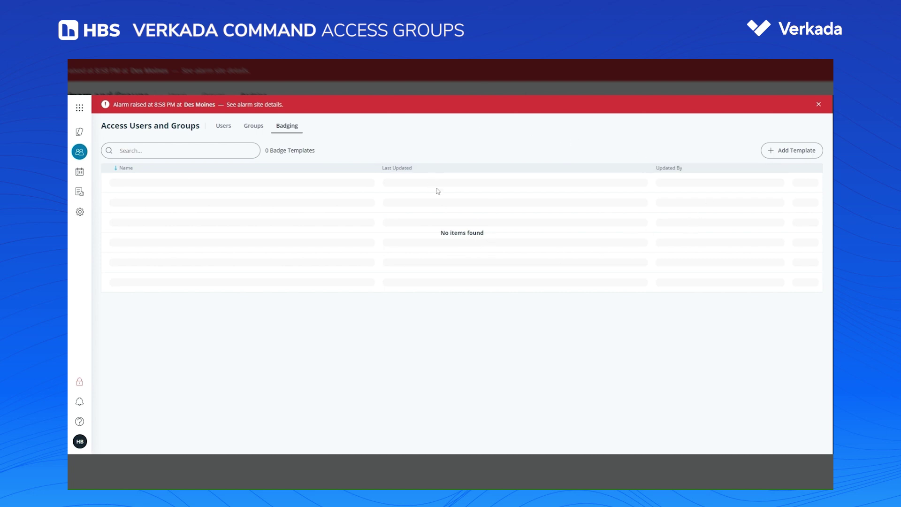
left_click(780, 150)
Step: Switch to Air Quality, open the Kitchen Environmental Sensor in Des Moines and review its past events
left_click(80, 108)
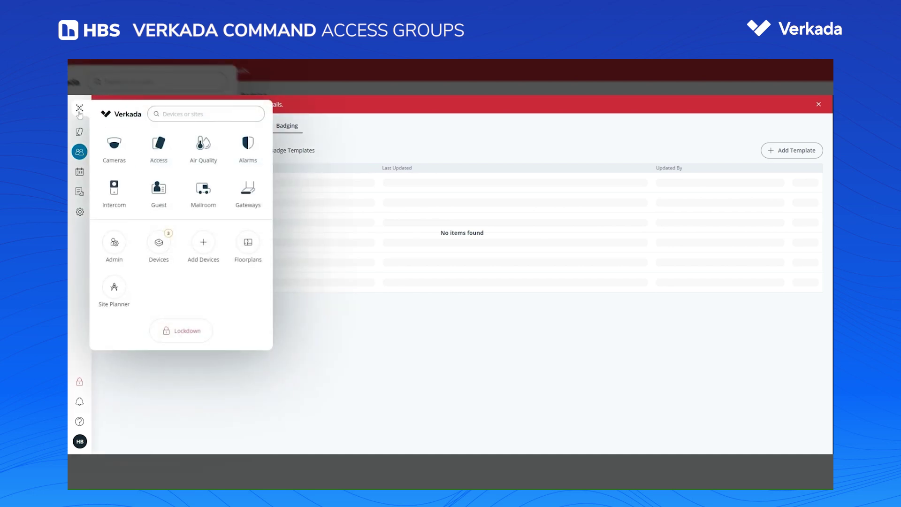
left_click(205, 147)
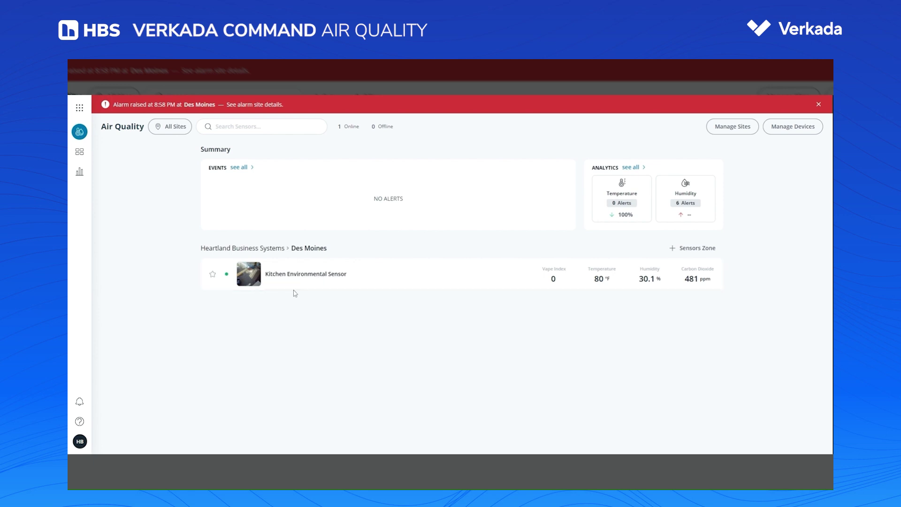
left_click(307, 276)
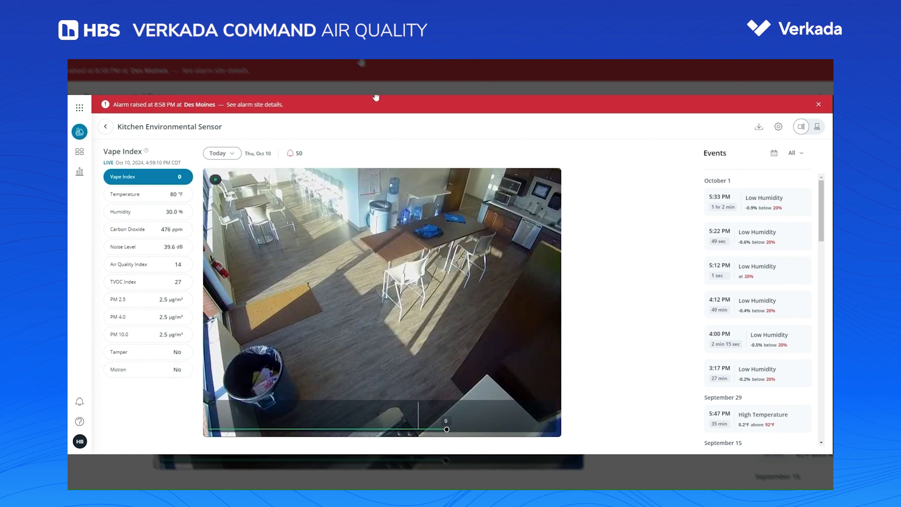
scroll(741, 237, "down", 1)
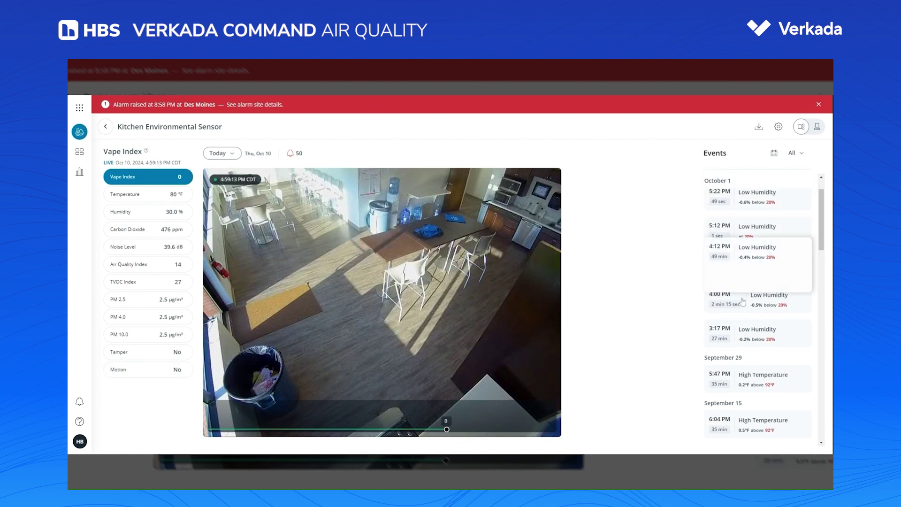
mouse_move(757, 296)
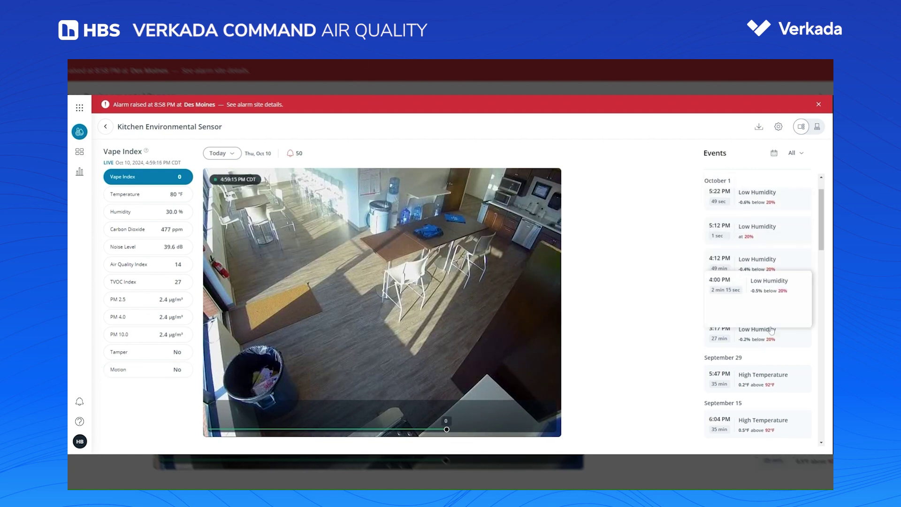
mouse_move(746, 369)
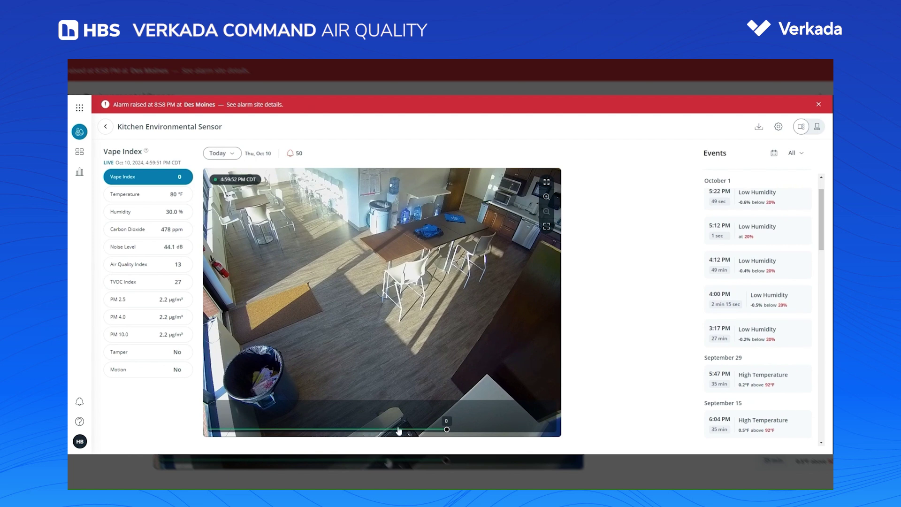
Step: Inspect the Kitchen Environmental Sensor's readings around midday and open the October 1, 4:00 PM Low Humidity event
left_click(395, 411)
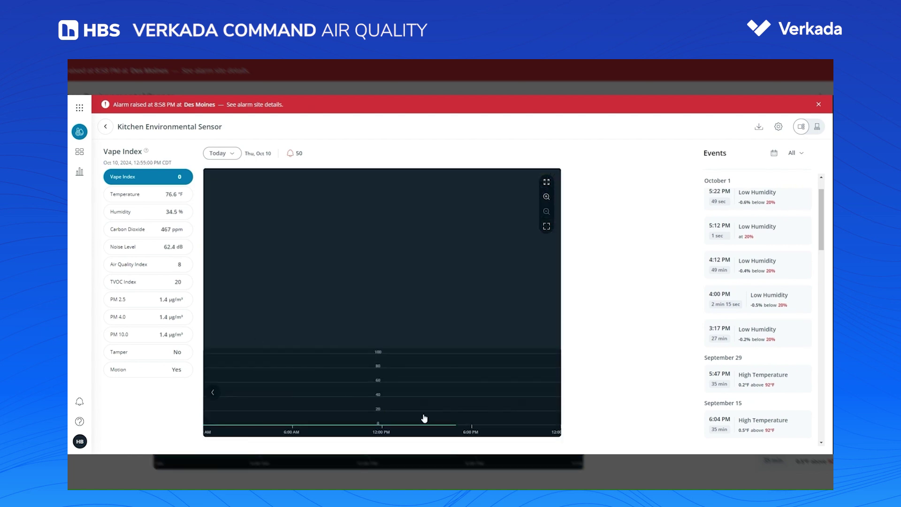
left_click(761, 296)
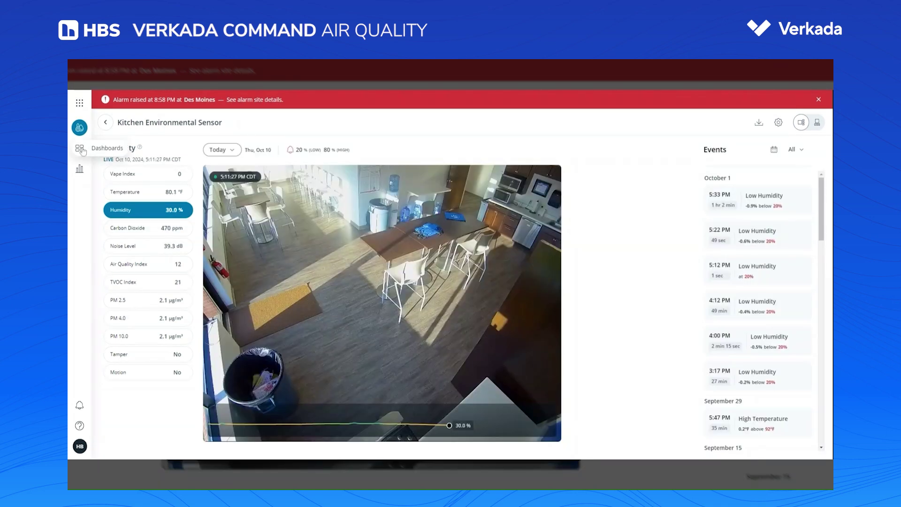
Step: View the Demo air quality dashboard and the Temperature event analytics for all sites, checking which other metrics are available
left_click(82, 150)
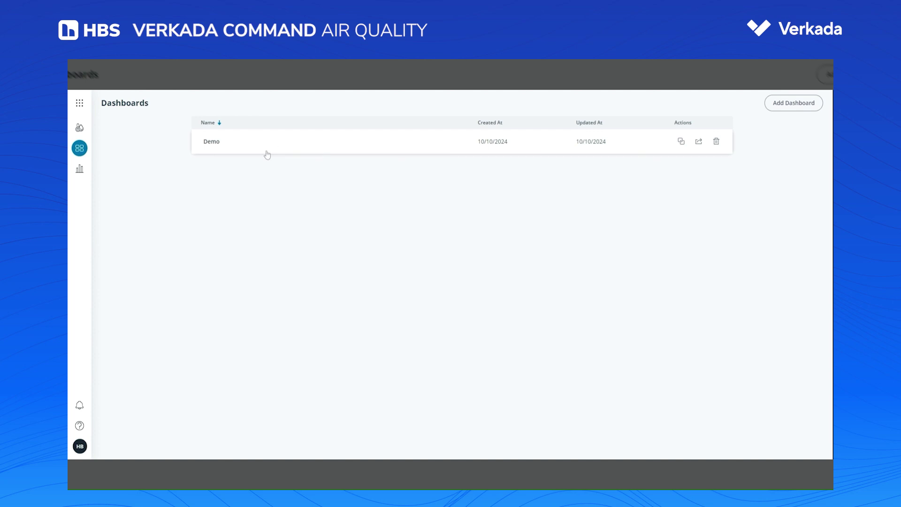
left_click(247, 143)
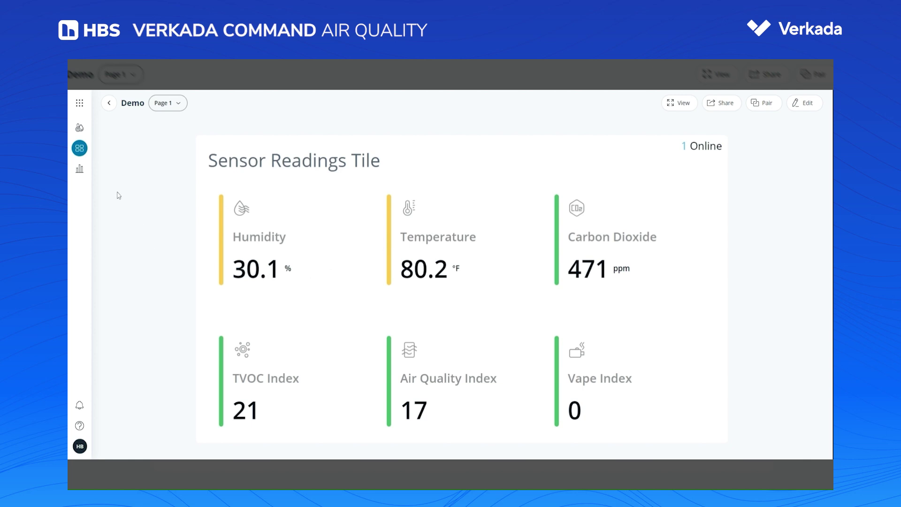
left_click(79, 169)
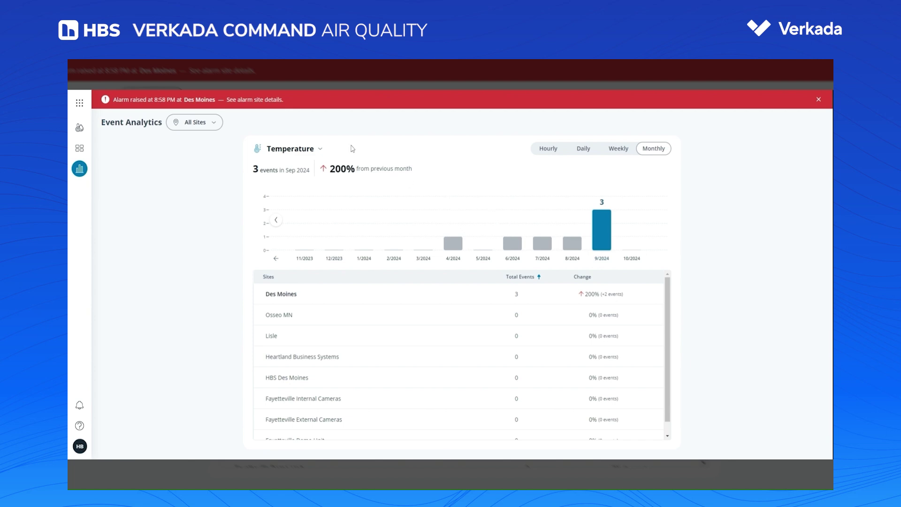
left_click(315, 149)
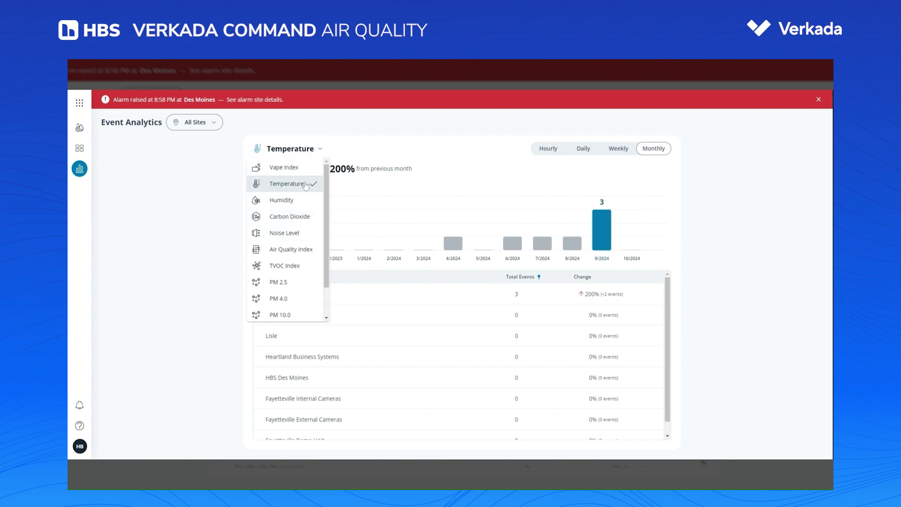
left_click(327, 130)
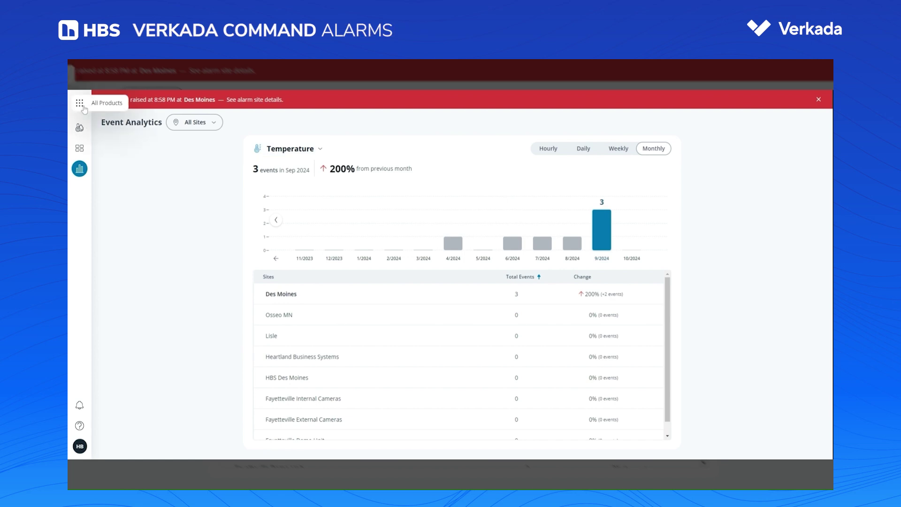
Step: Switch to Alarms, open the Des Moines alarm site and view the Employee Entrance footage of the alarm in progress
left_click(83, 108)
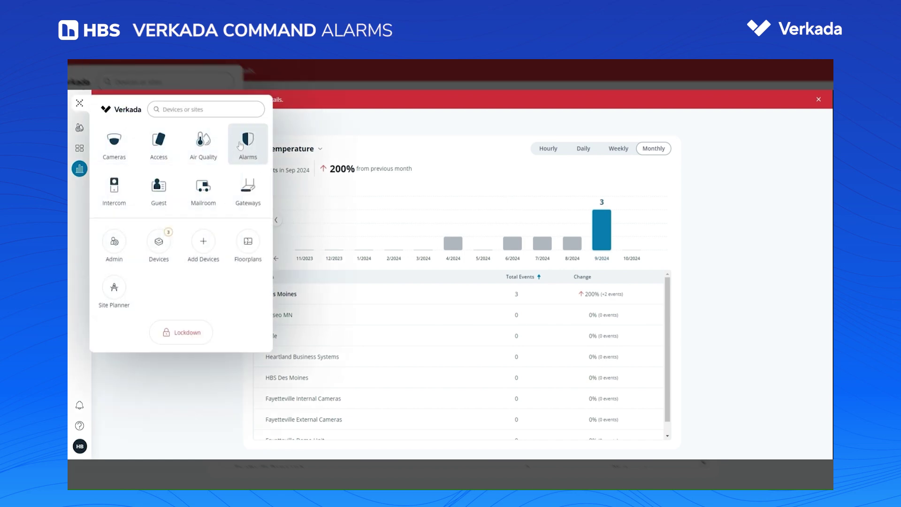
left_click(248, 141)
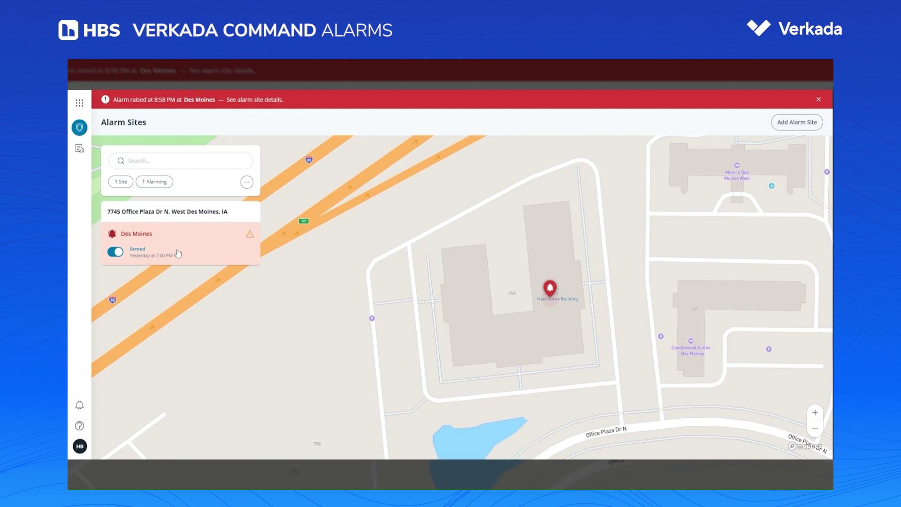
left_click(139, 240)
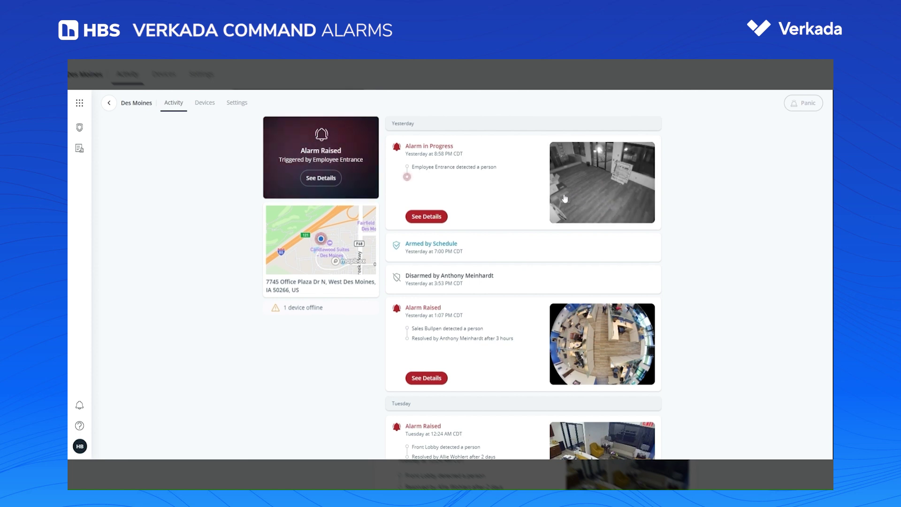
left_click(580, 192)
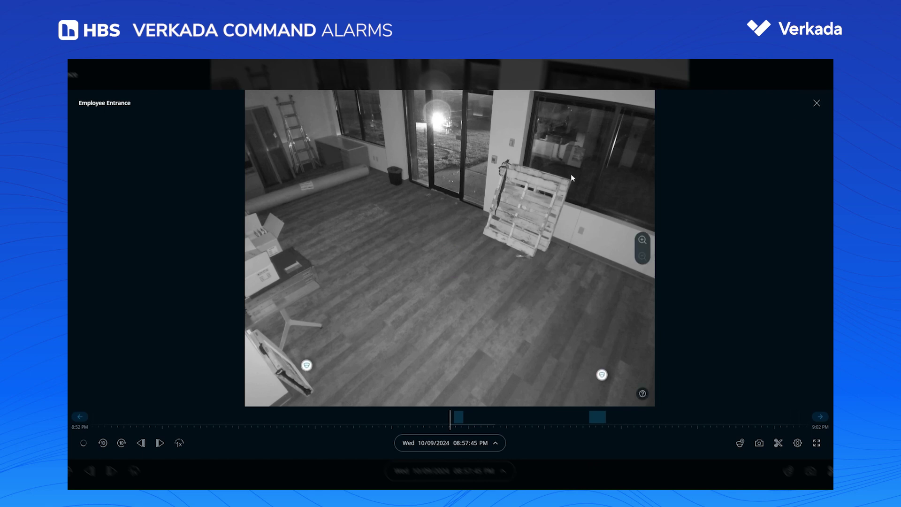
left_click(817, 103)
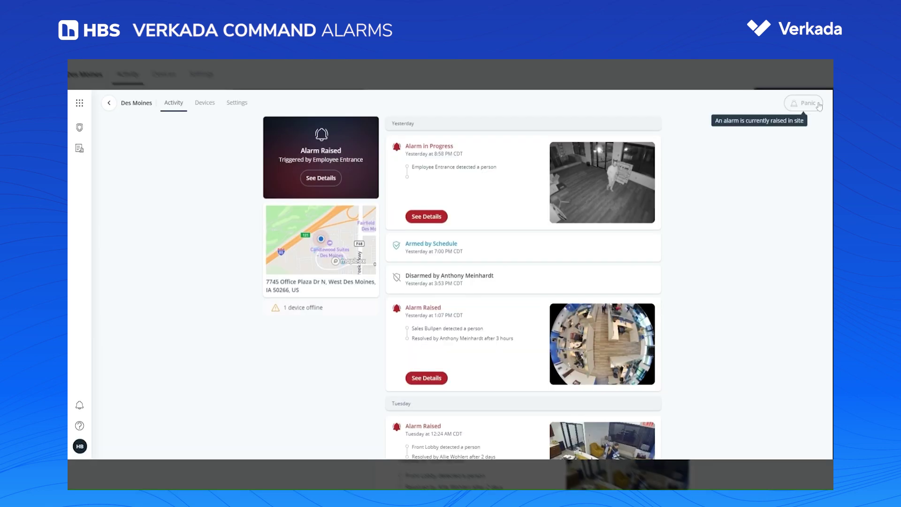
Step: Resolve the Employee Entrance alarm from its details page and also disarm the Des Moines site
left_click(427, 217)
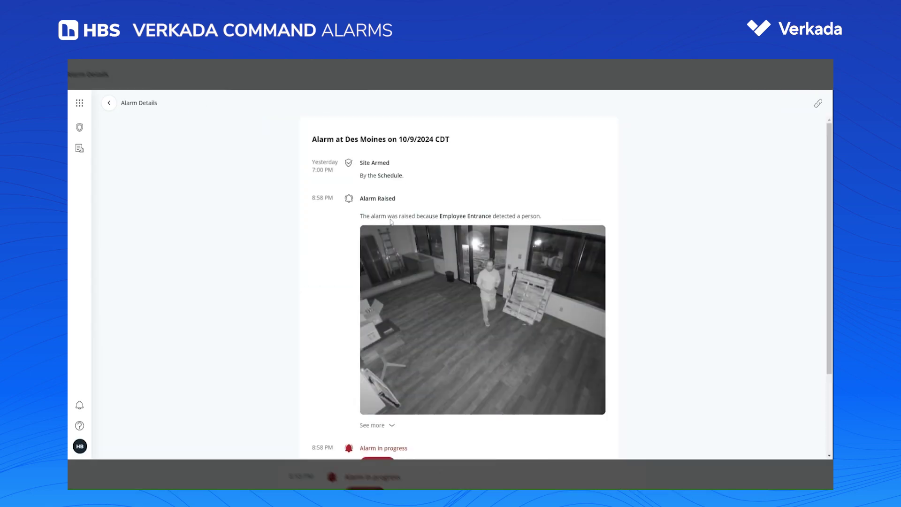
scroll(396, 219, "down", 1)
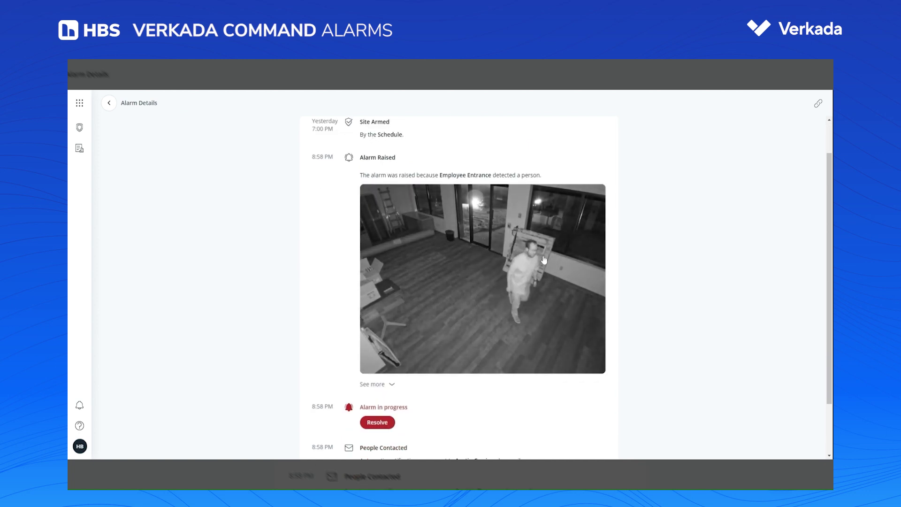
scroll(468, 277, "down", 1)
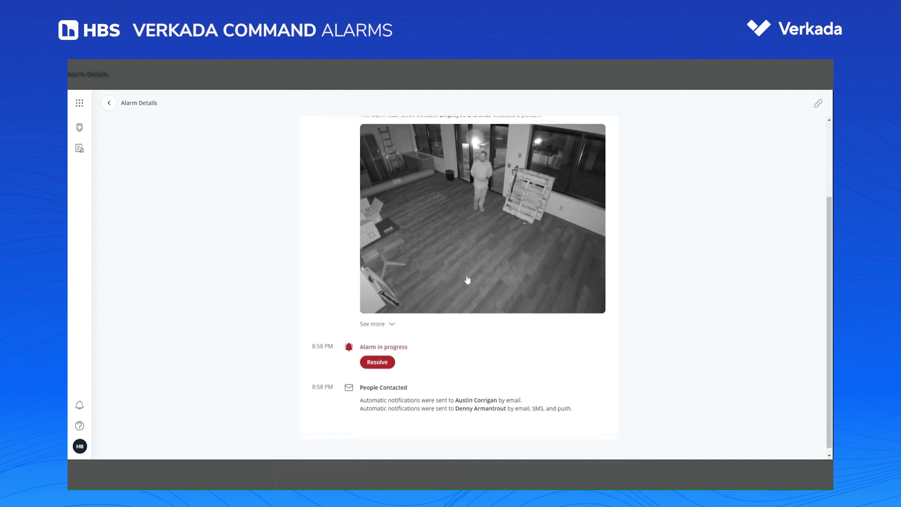
left_click(377, 358)
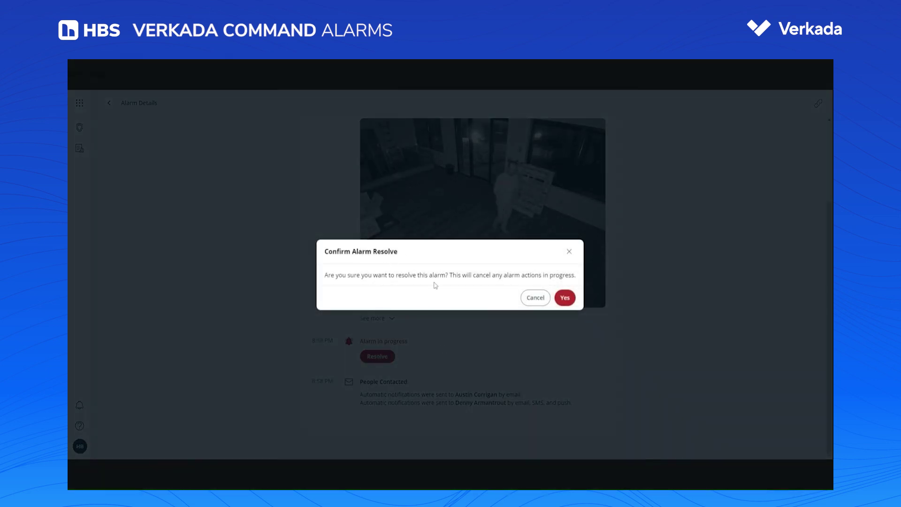
left_click(564, 298)
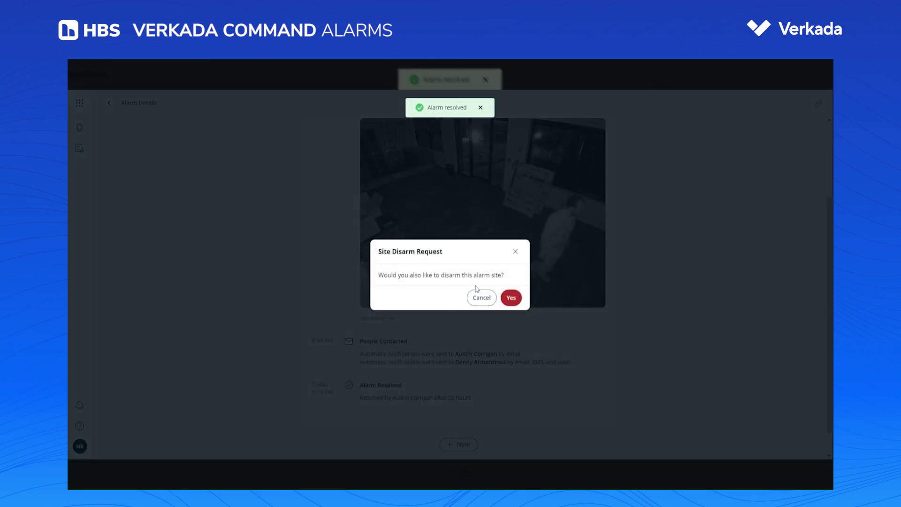
left_click(513, 303)
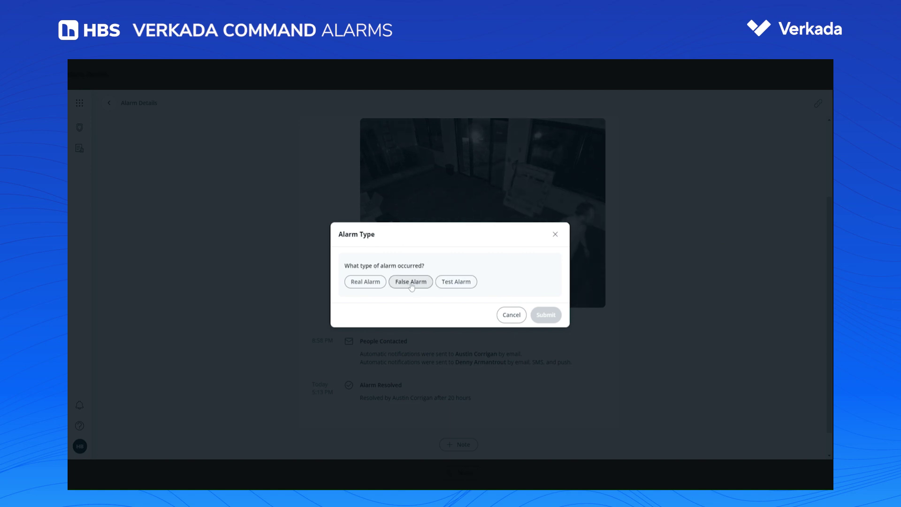
Step: Classify the alarm as Test Alarm with the note "HBS employee came in after hours", submit it and review the alarm's timeline and notes
left_click(455, 281)
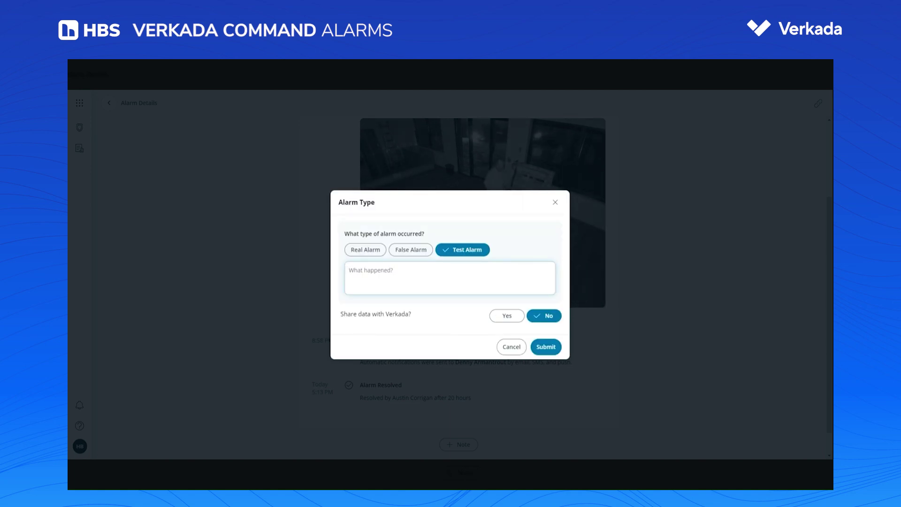
type("HBS employee came in after hours")
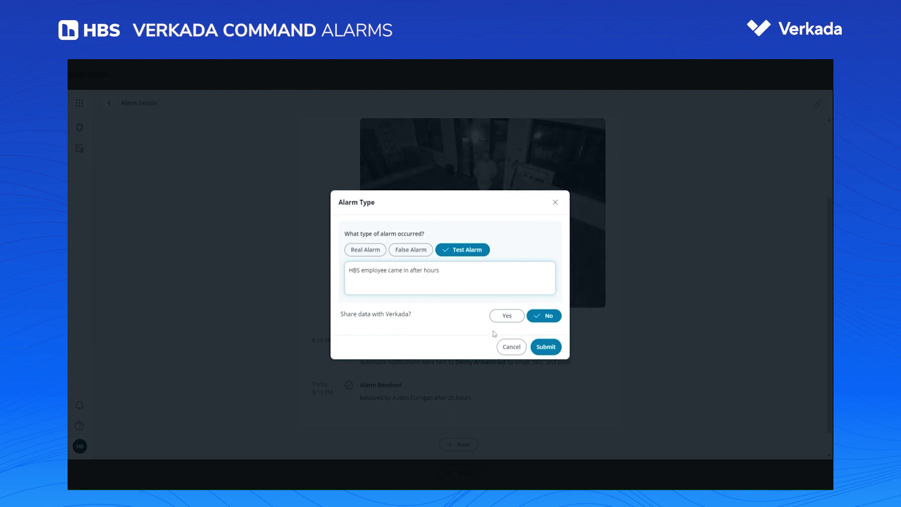
left_click(544, 347)
scroll(506, 369, "down", 2)
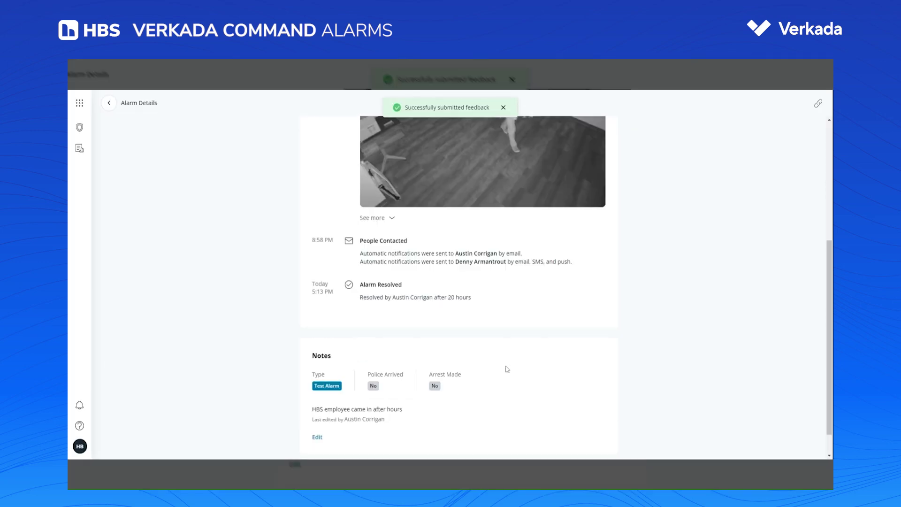
scroll(502, 367, "up", 5)
scroll(498, 355, "down", 5)
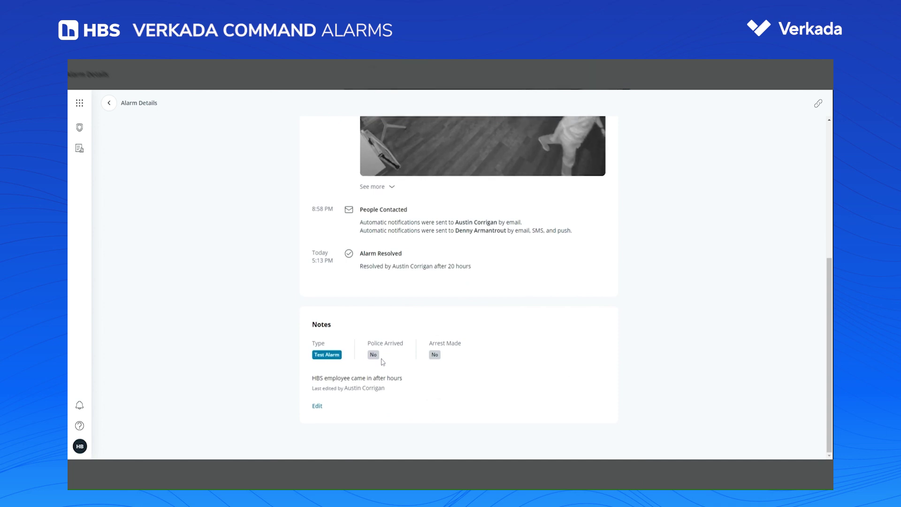
scroll(443, 362, "up", 3)
scroll(443, 363, "up", 3)
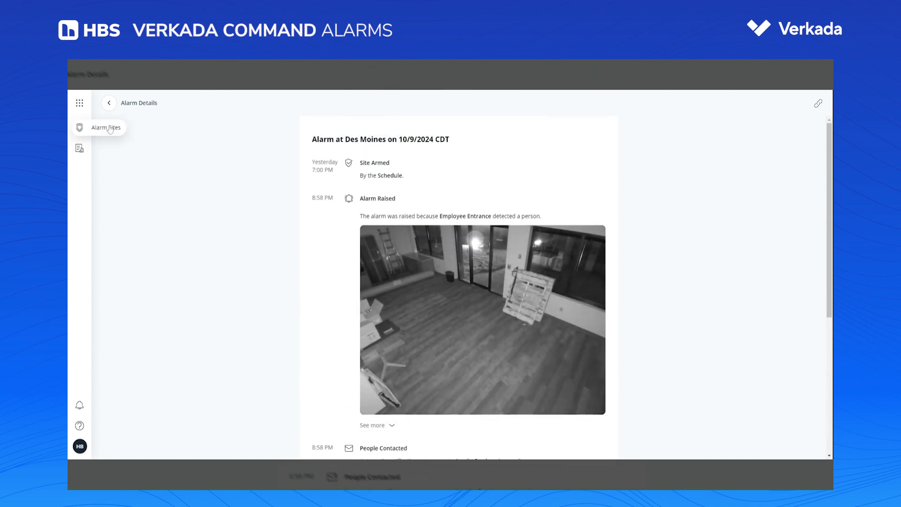
Step: Return to the Des Moines site, arm it despite the offline door sensor, and review its activity and device list
left_click(109, 103)
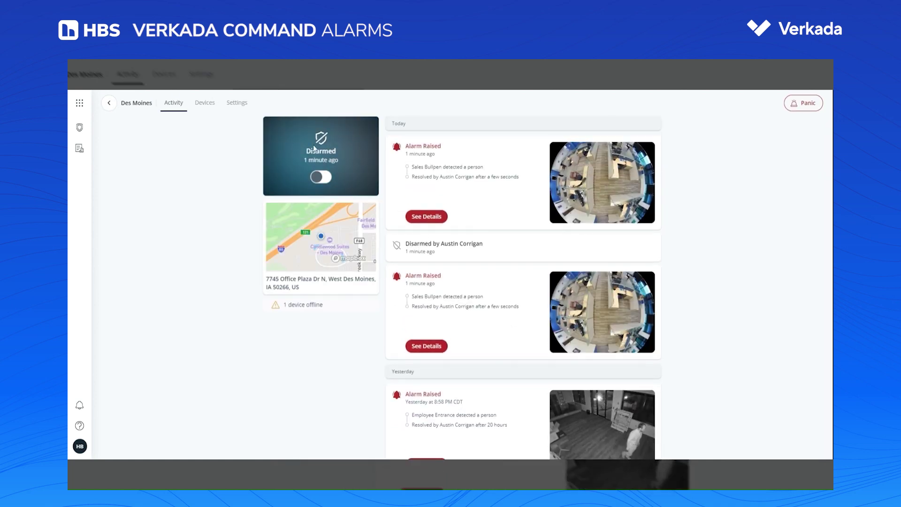
left_click(322, 178)
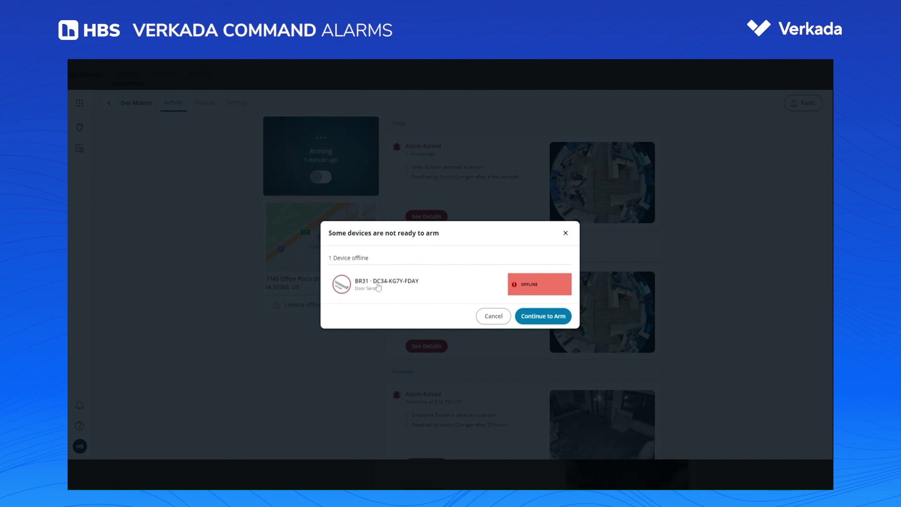
left_click(545, 321)
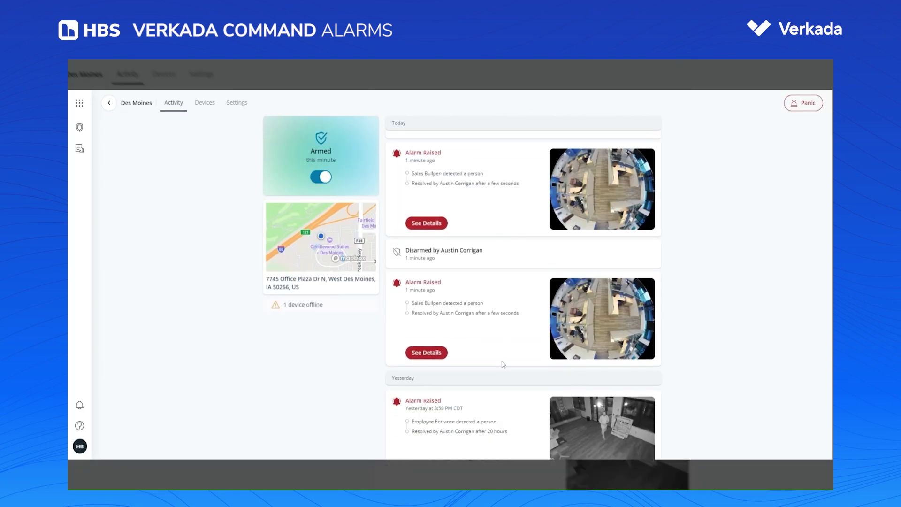
scroll(369, 324, "down", 10)
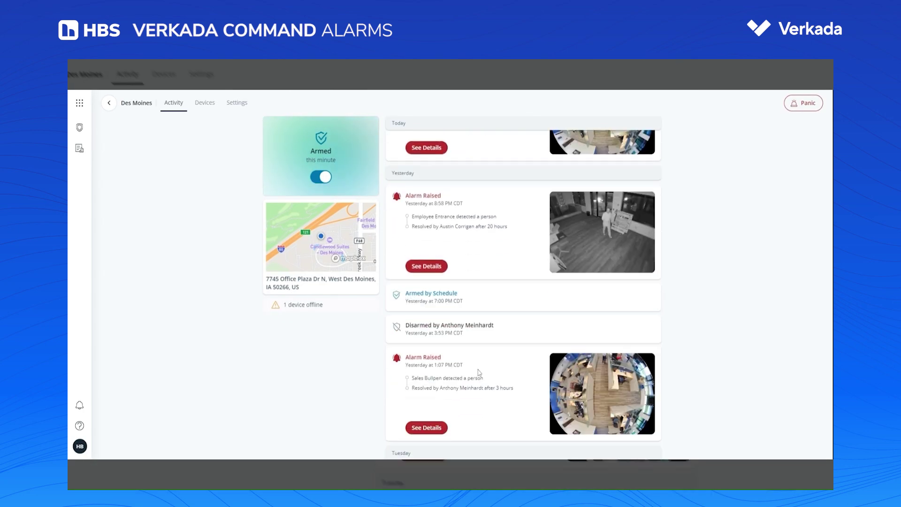
scroll(469, 336, "up", 10)
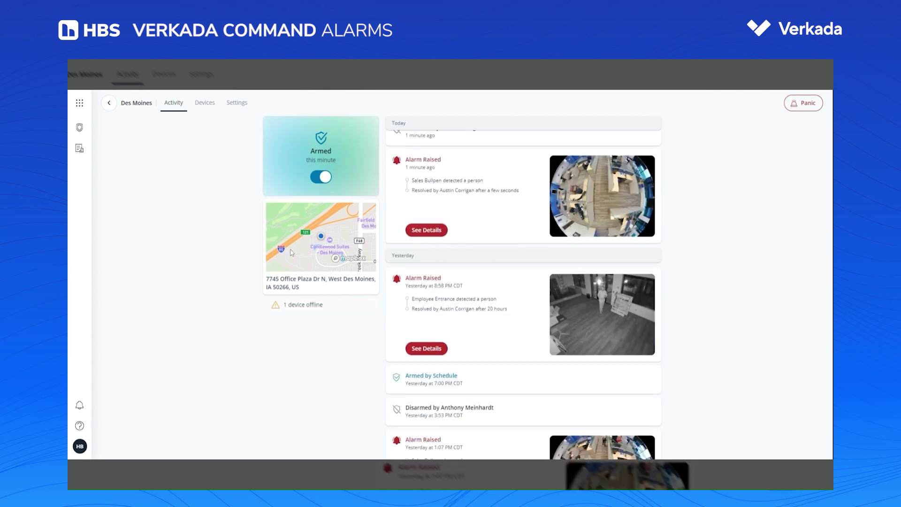
left_click(204, 103)
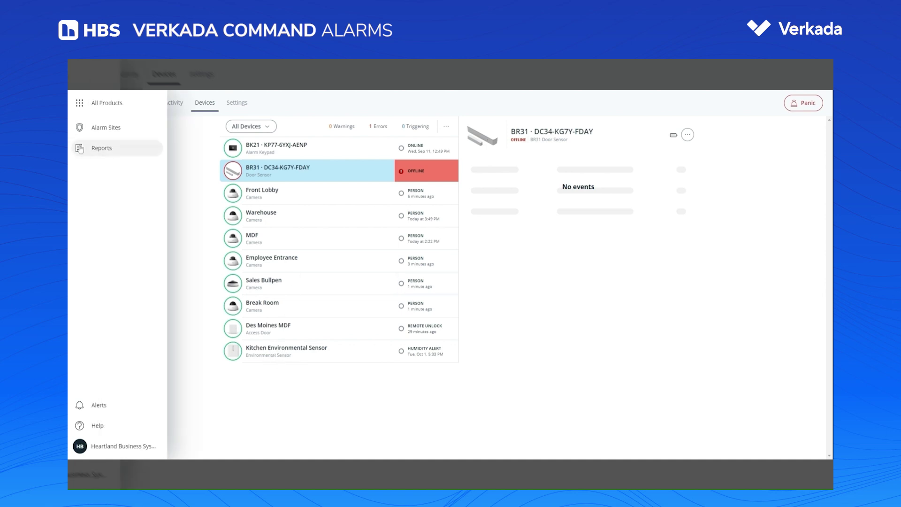
Step: Review the alarm reports for last-hour events at all sites, devices and verifications
left_click(126, 150)
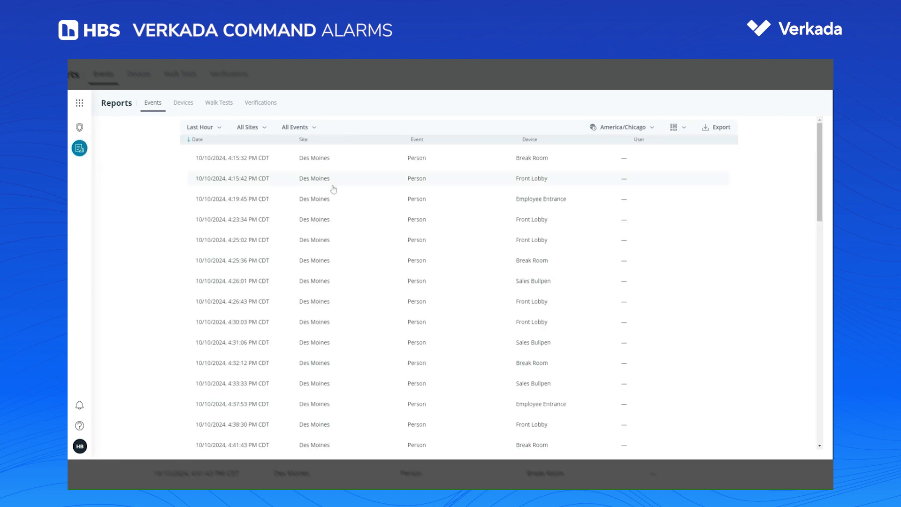
scroll(292, 166, "down", 4)
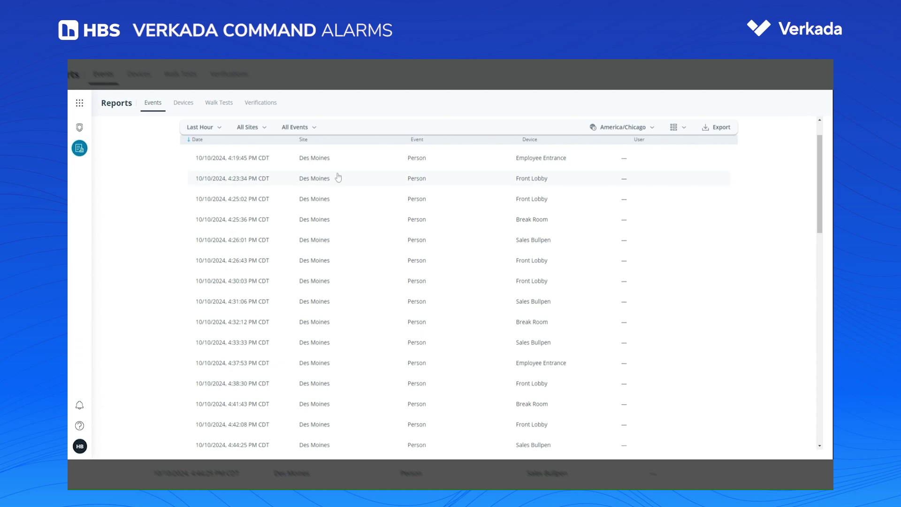
scroll(401, 247, "down", 2)
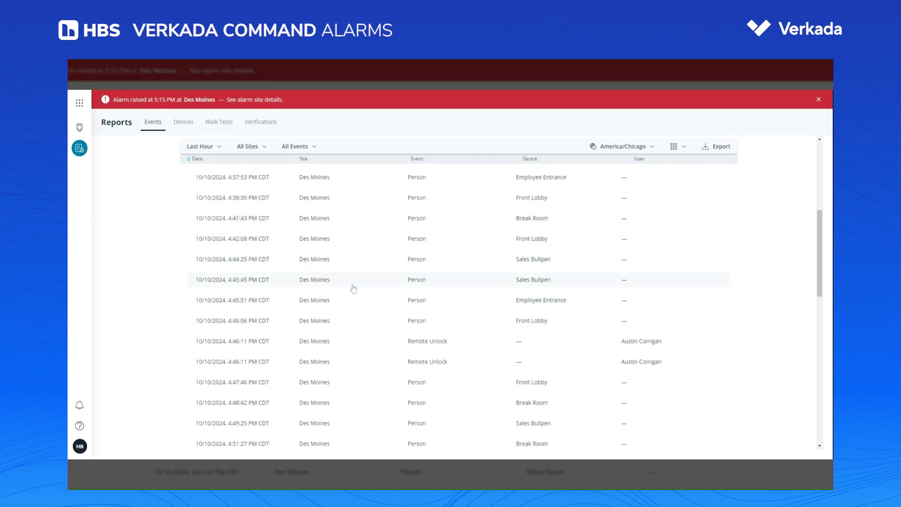
scroll(344, 291, "down", 1)
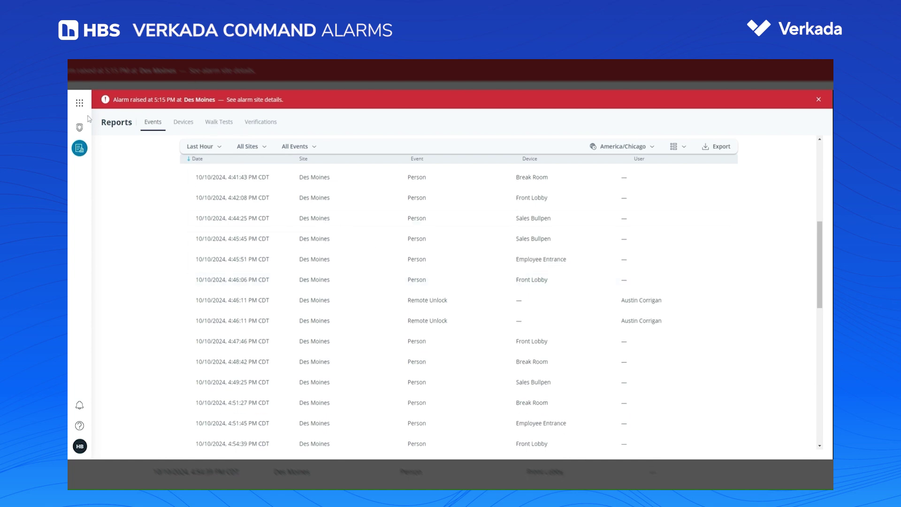
left_click(182, 122)
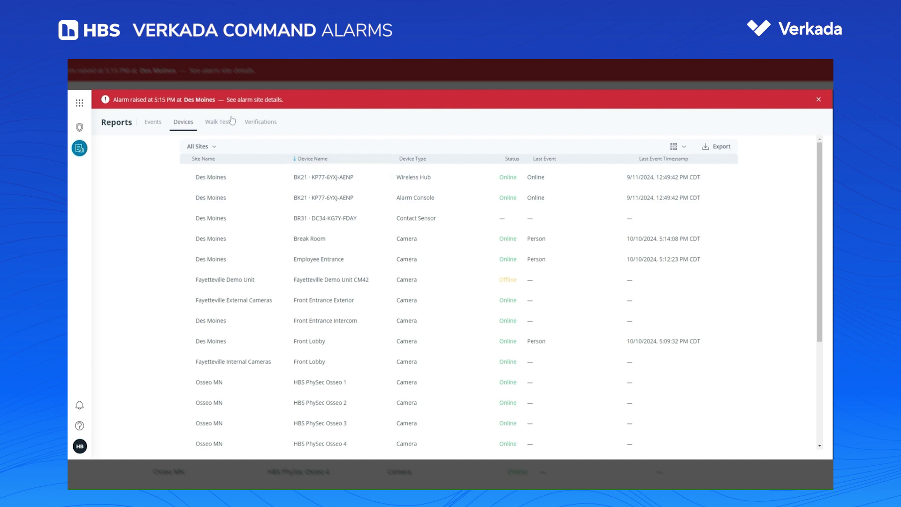
left_click(256, 124)
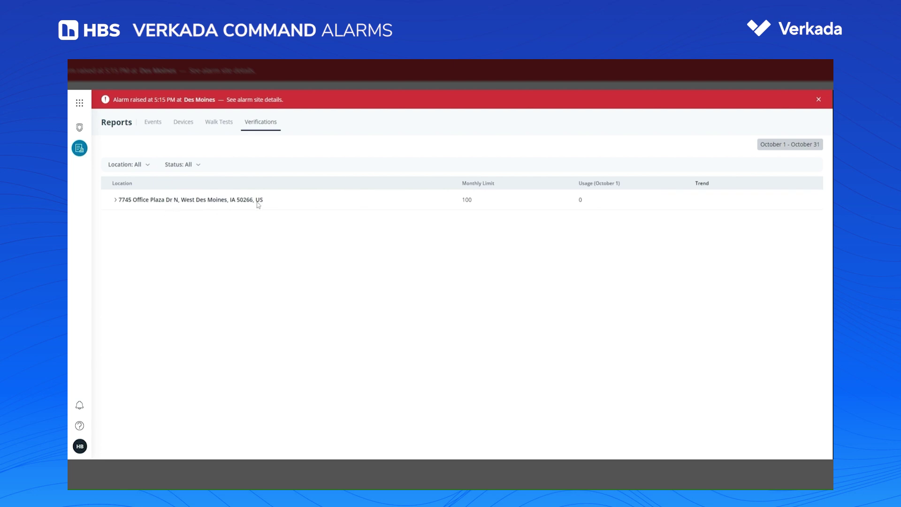
Step: Open the Des Moines alarm site's settings and review the emergency dispatch, contact list and alarm actions
left_click(80, 127)
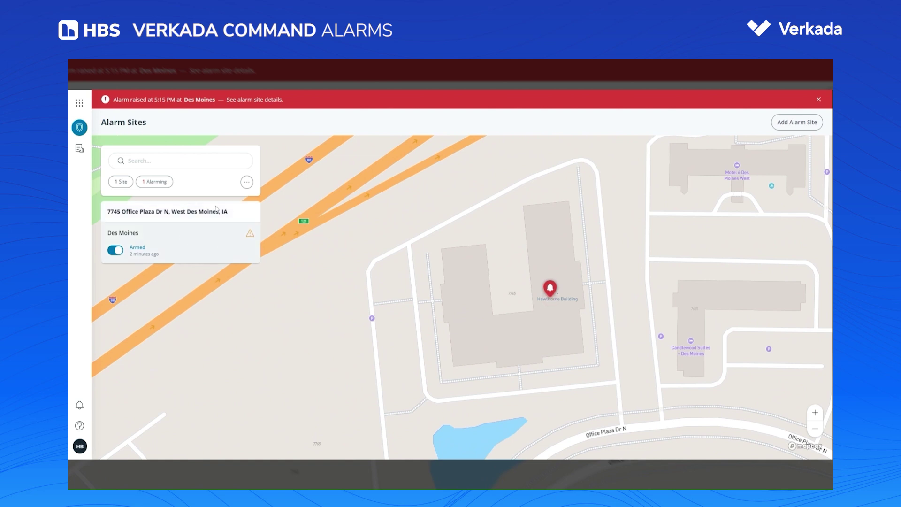
left_click(228, 214)
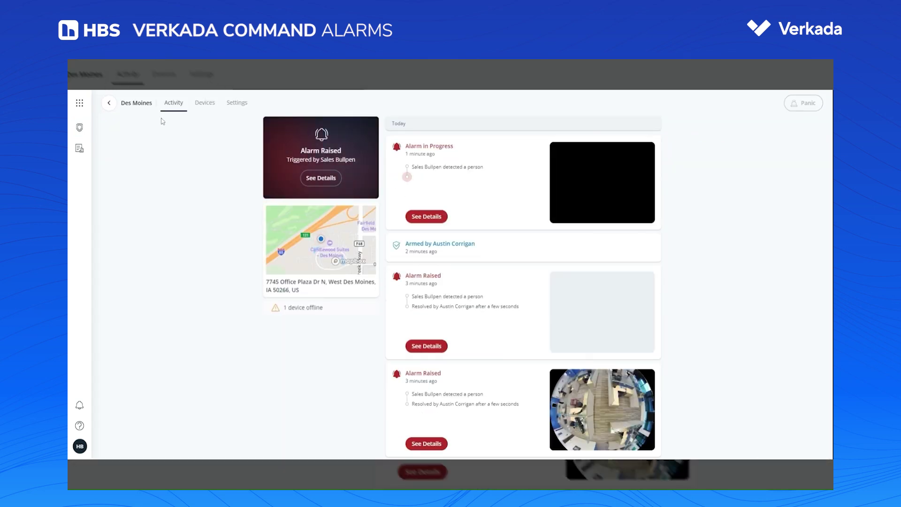
left_click(237, 102)
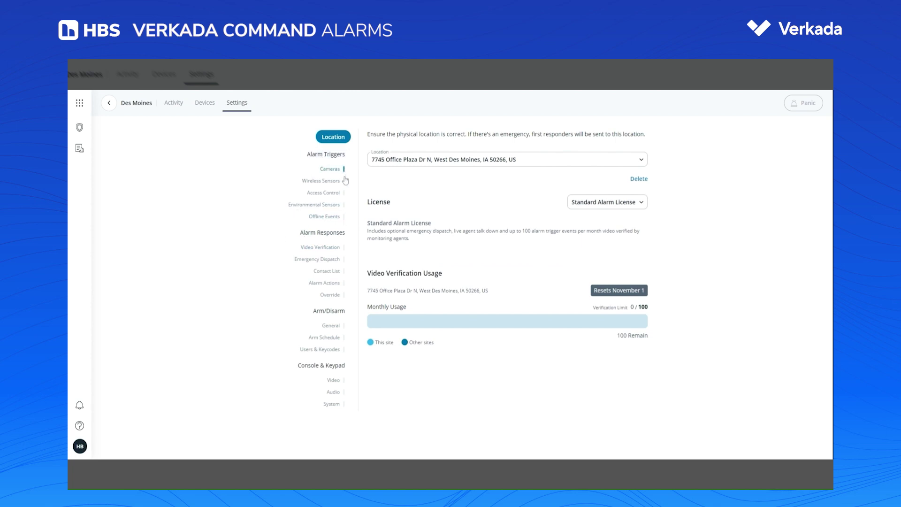
left_click(318, 261)
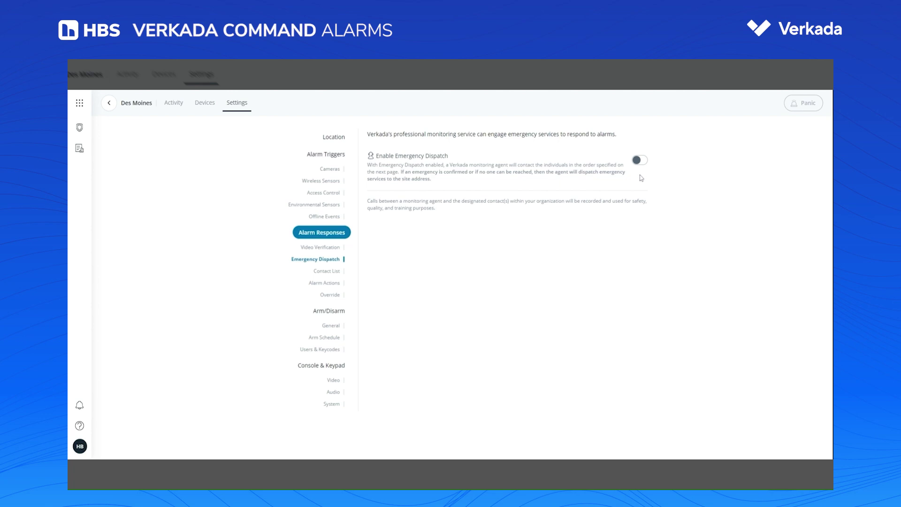
left_click(323, 276)
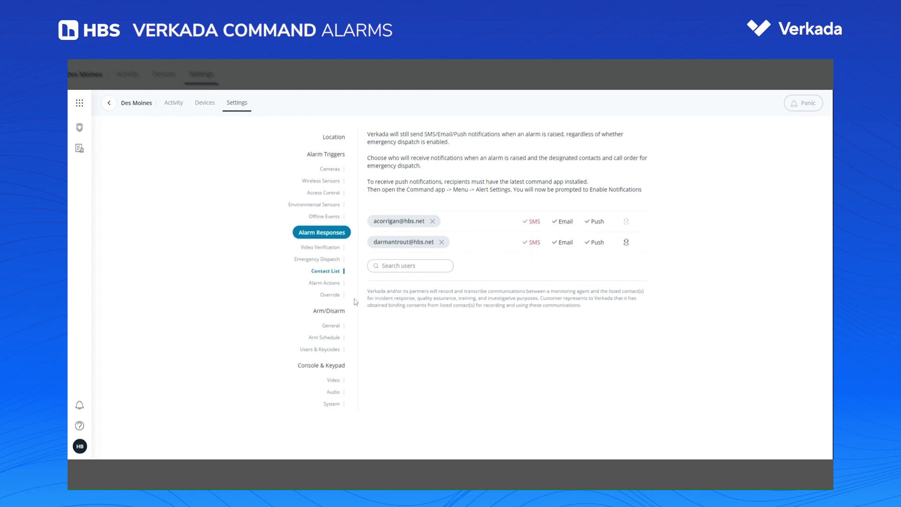
left_click(335, 289)
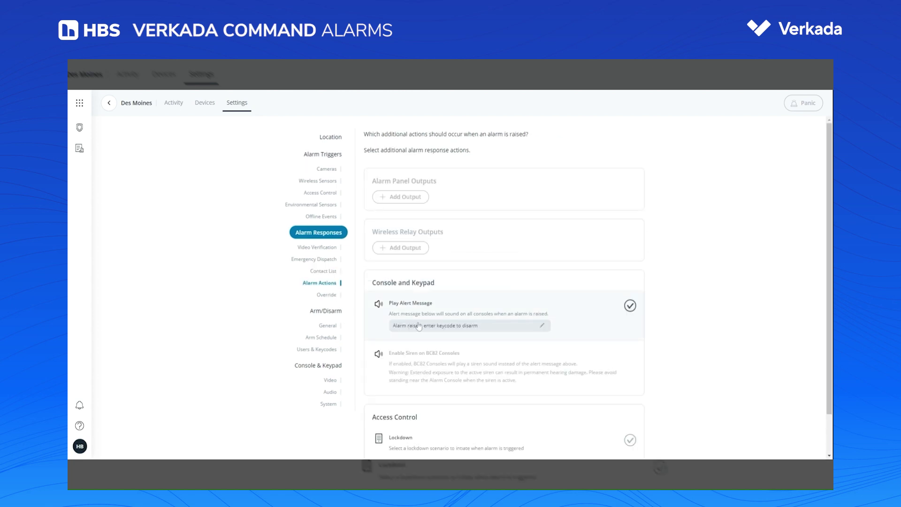
scroll(422, 319, "down", 2)
scroll(424, 300, "up", 2)
Step: Review the site's general arm/disarm settings, its arm schedule, and the users and keycodes
left_click(326, 328)
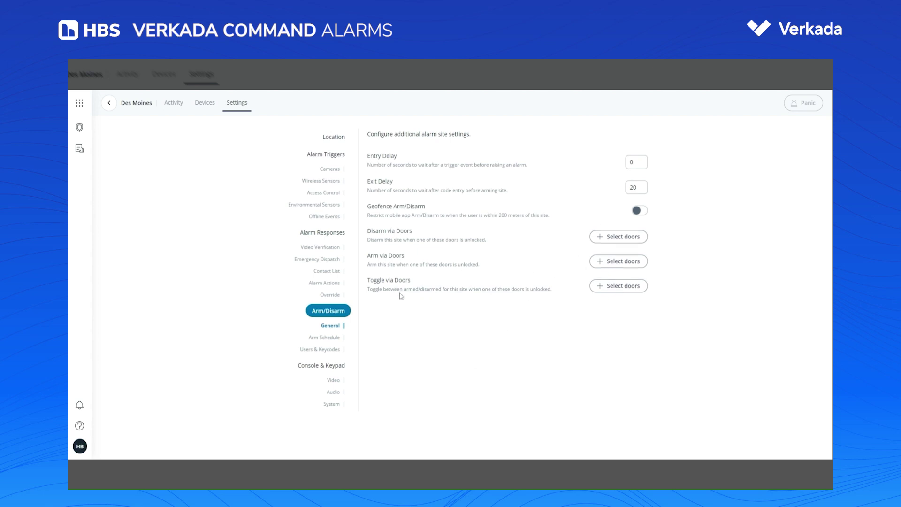
left_click(325, 340)
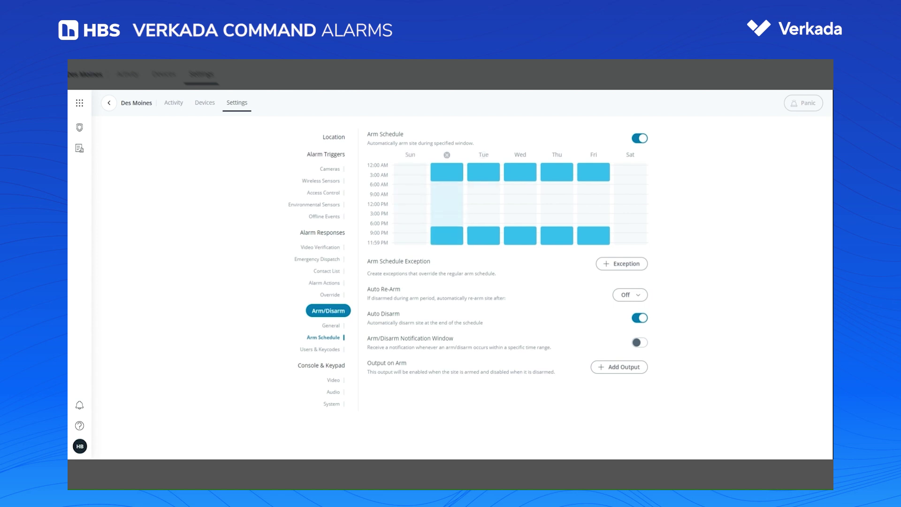
left_click(329, 350)
scroll(427, 376, "down", 2)
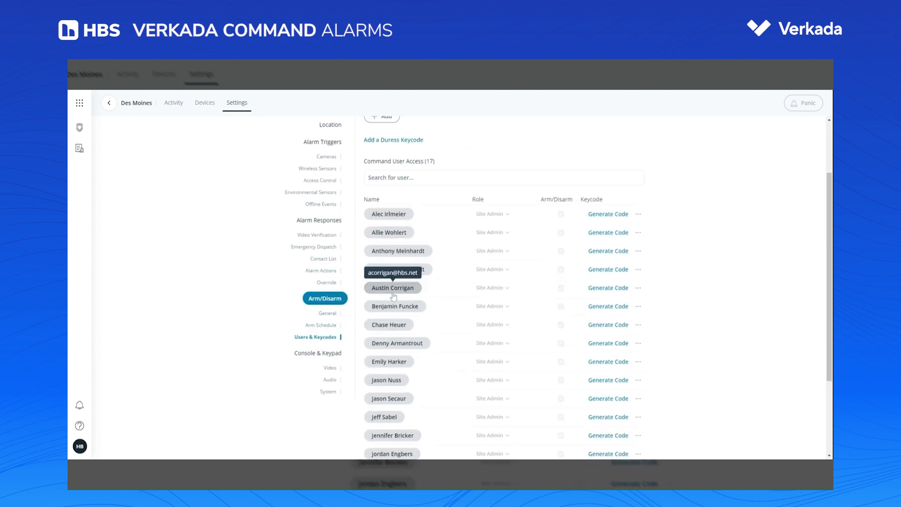
scroll(421, 224, "up", 2)
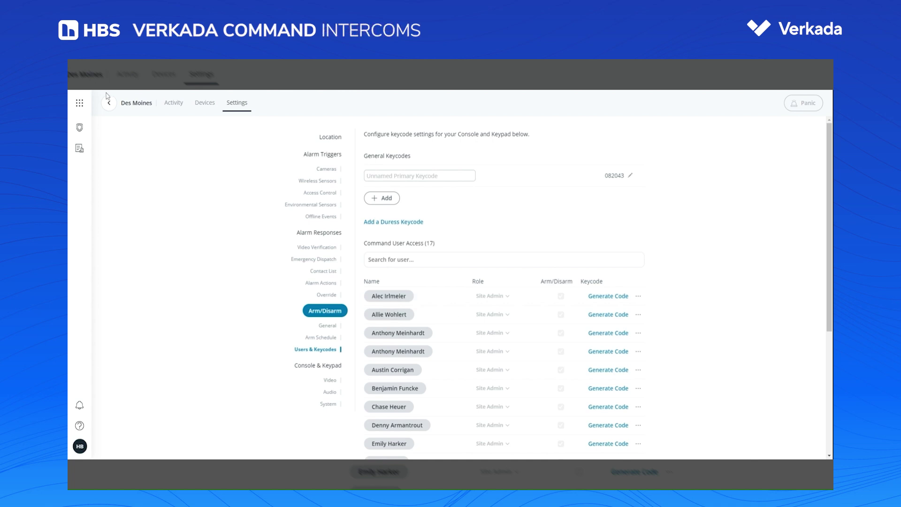
Step: Open the Front Entrance Intercom's live view and review its events, including today's 10:05 AM admitted call
left_click(80, 103)
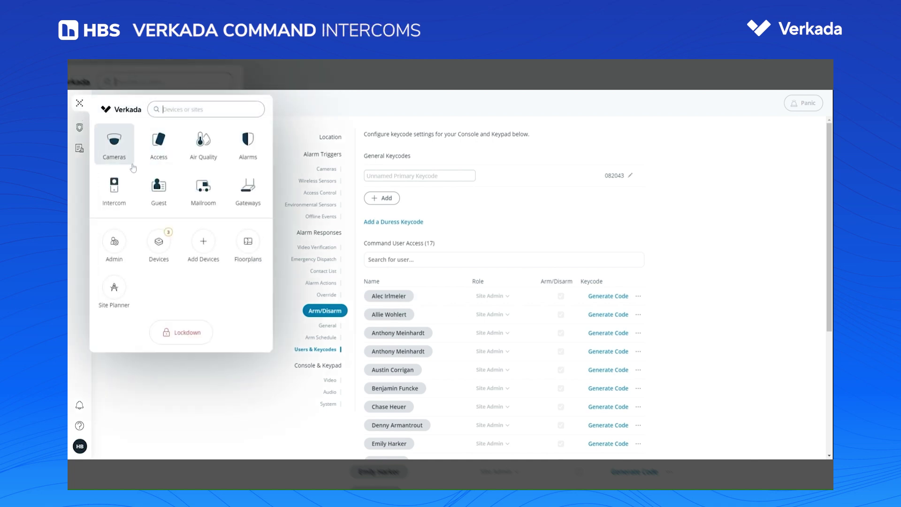
left_click(114, 188)
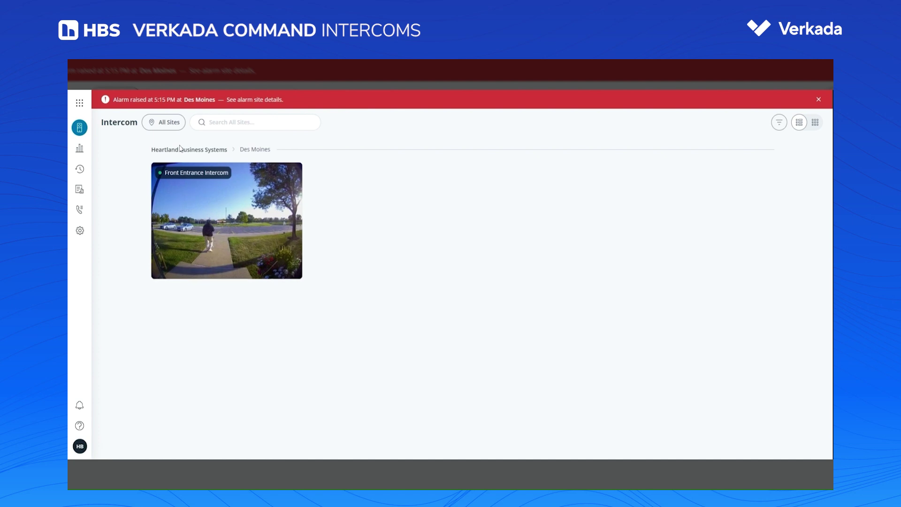
left_click(236, 213)
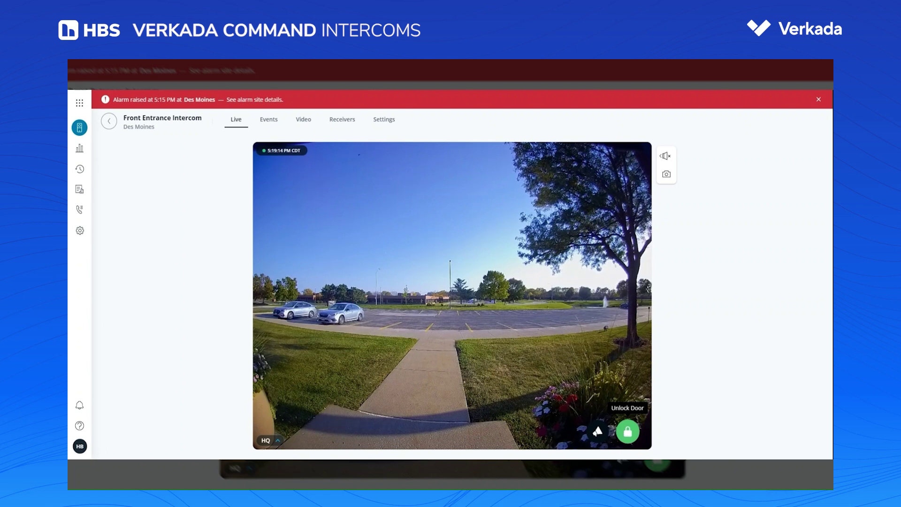
left_click(268, 123)
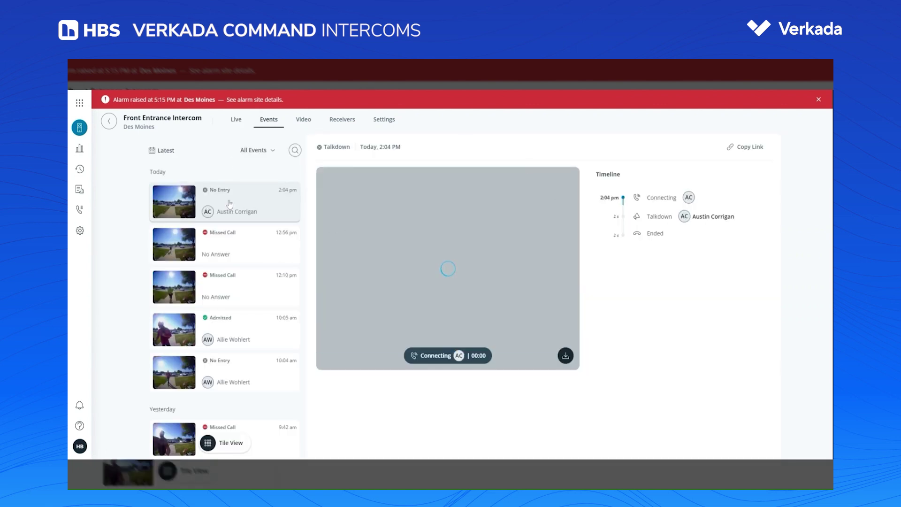
scroll(244, 370, "down", 5)
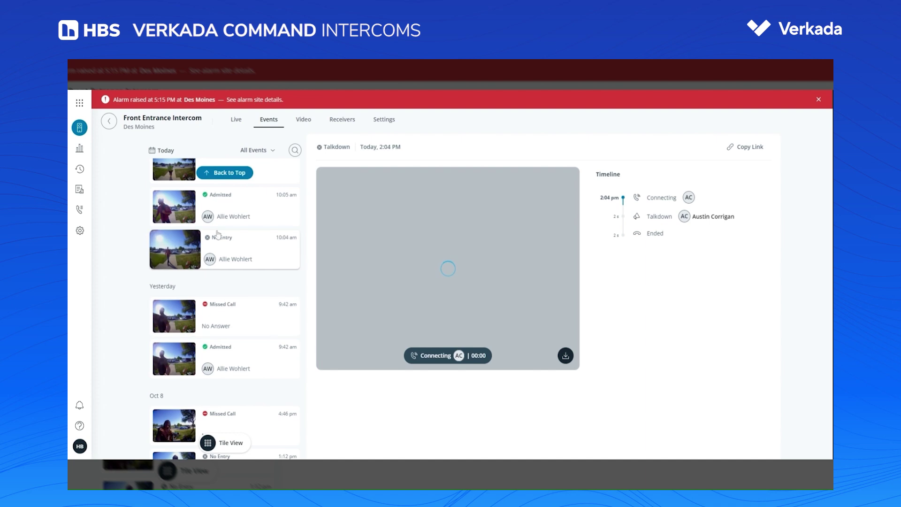
left_click(240, 207)
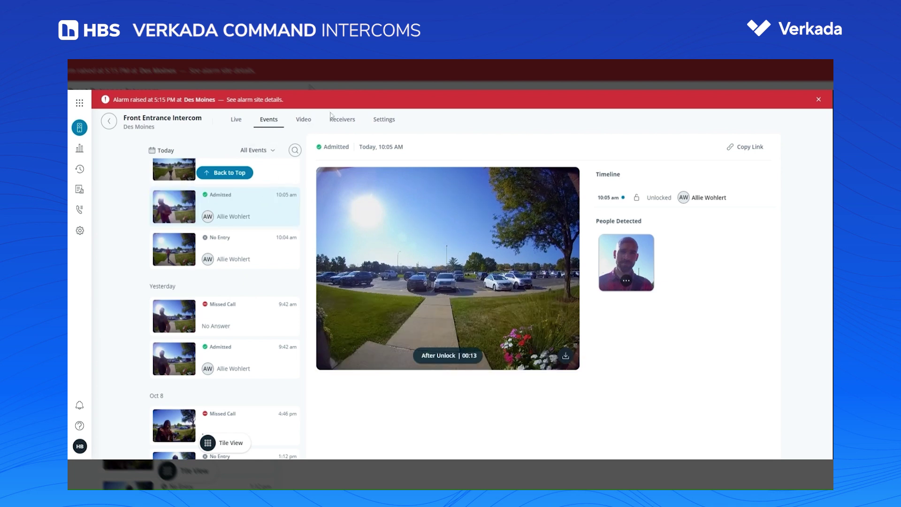
Step: Open the intercom's receiver schedule for editing and inspect how the first Group 1 user is called, closing without saving
left_click(342, 122)
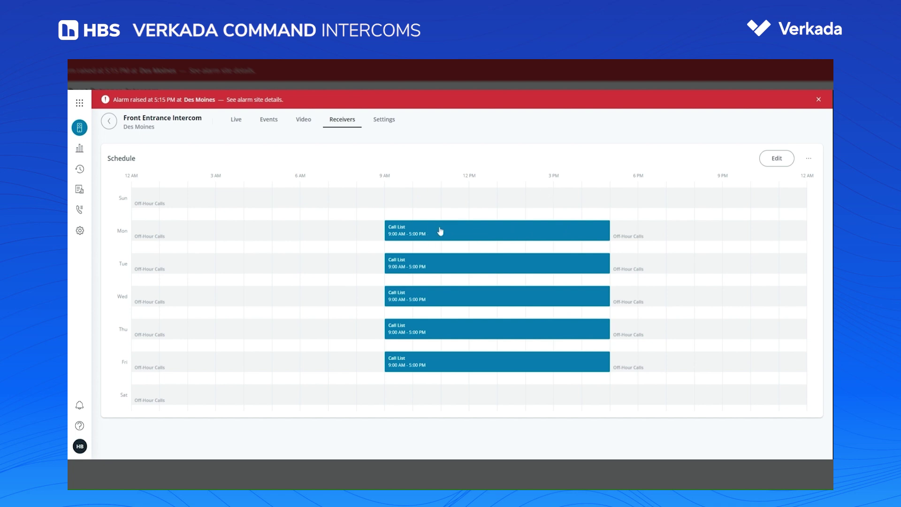
left_click(775, 159)
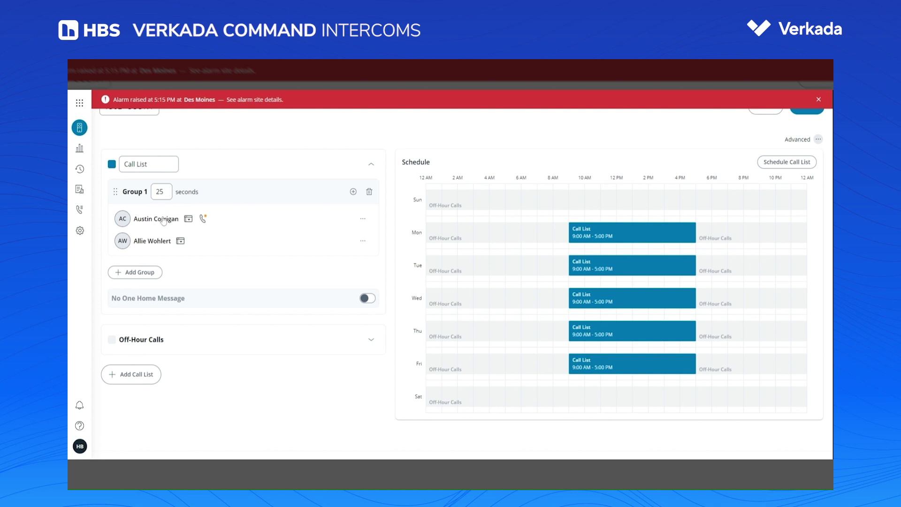
left_click(362, 218)
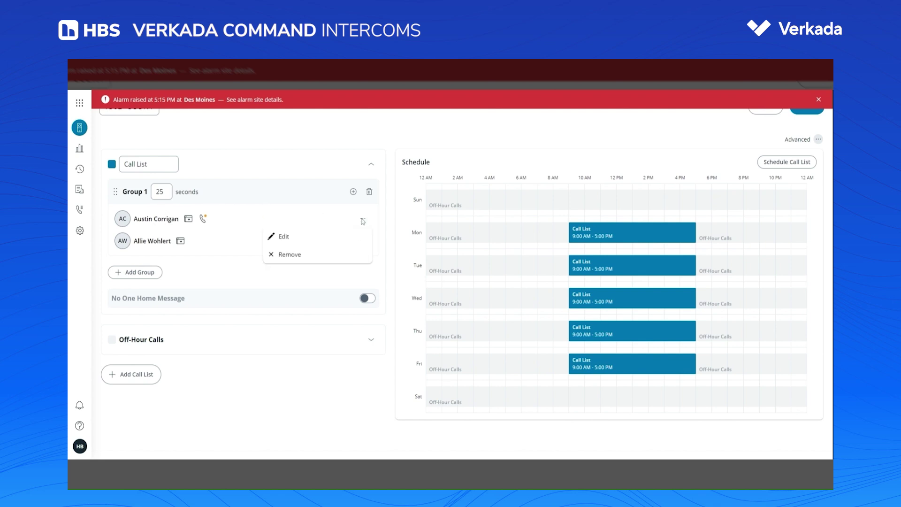
left_click(305, 238)
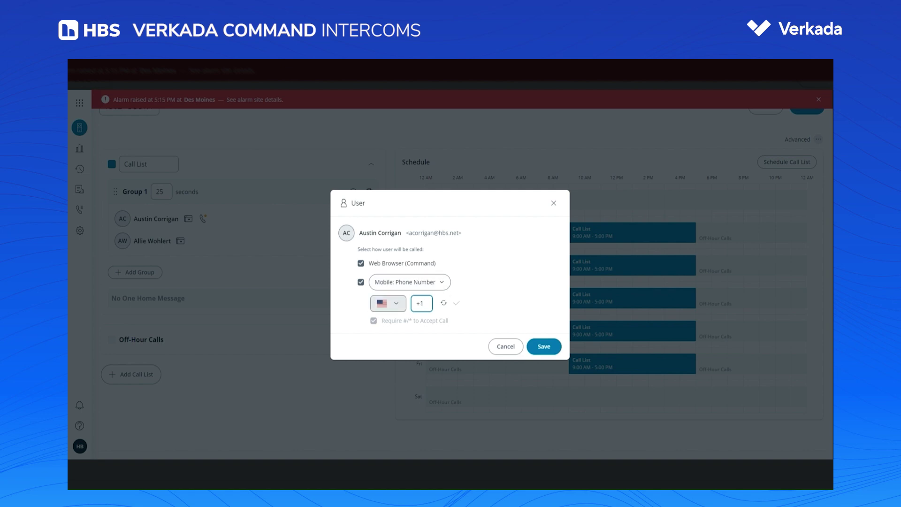
left_click(554, 202)
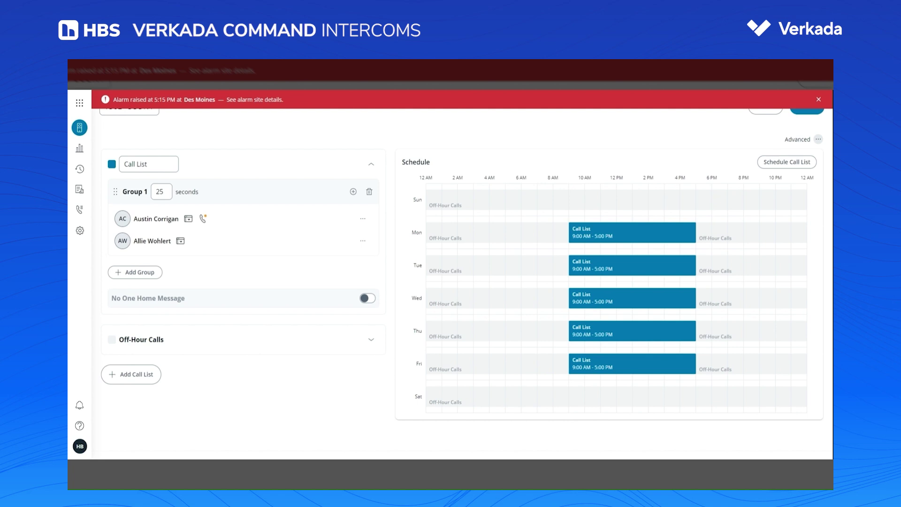
Step: Expand the Off-Hour Calls list and review its receiver group and message option
left_click(370, 340)
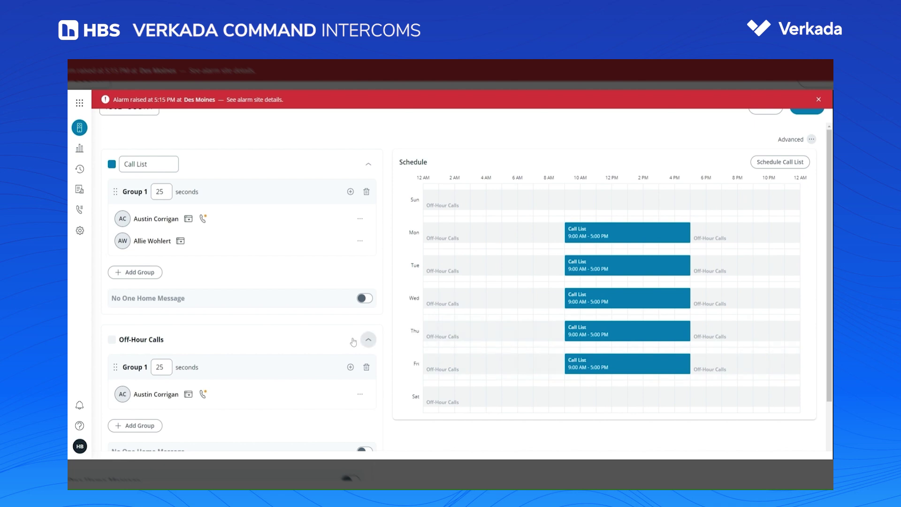
scroll(232, 373, "down", 2)
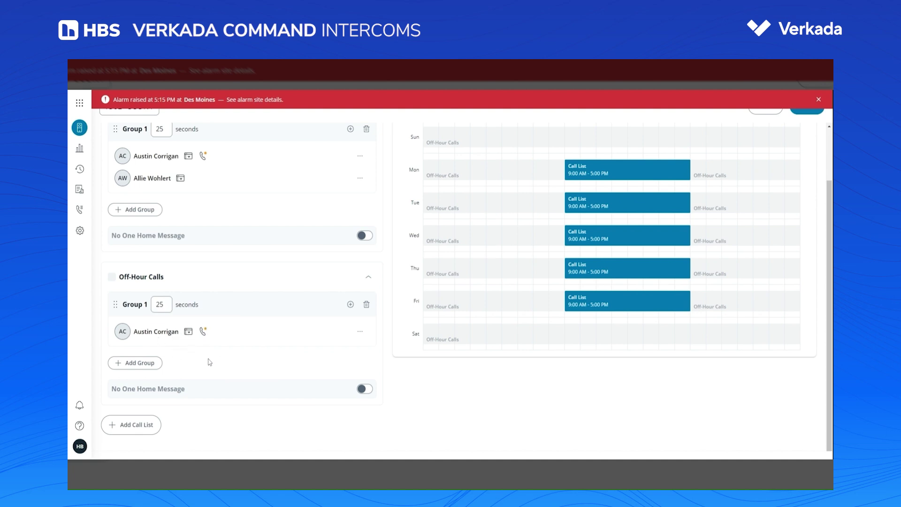
scroll(208, 362, "up", 3)
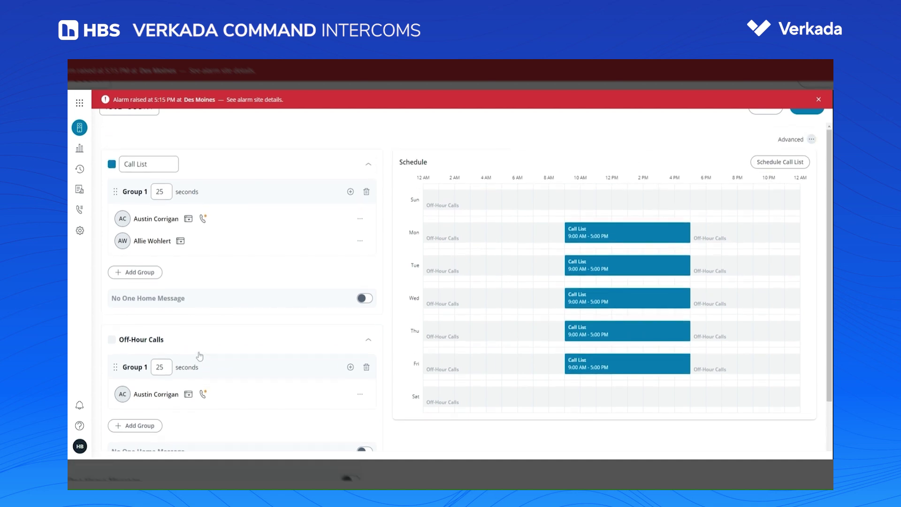
Step: Review the global intercom events across all sites
mouse_move(84, 159)
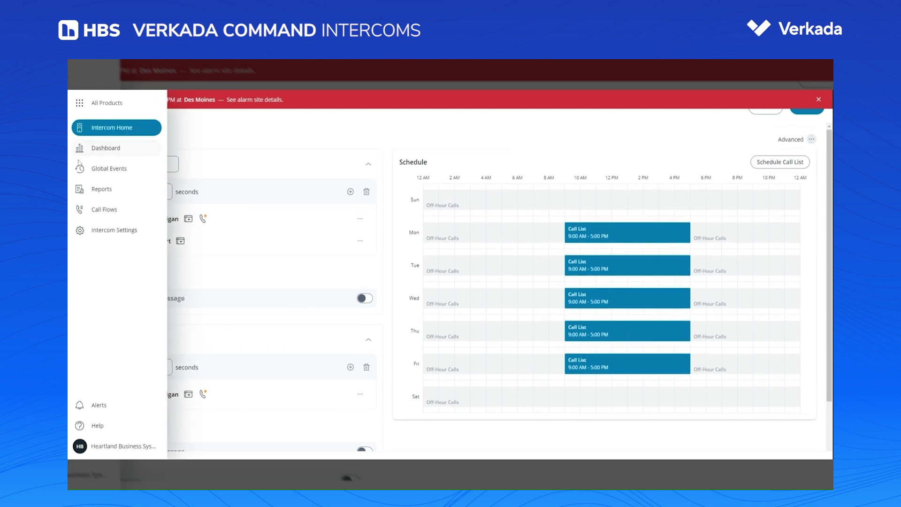
left_click(111, 171)
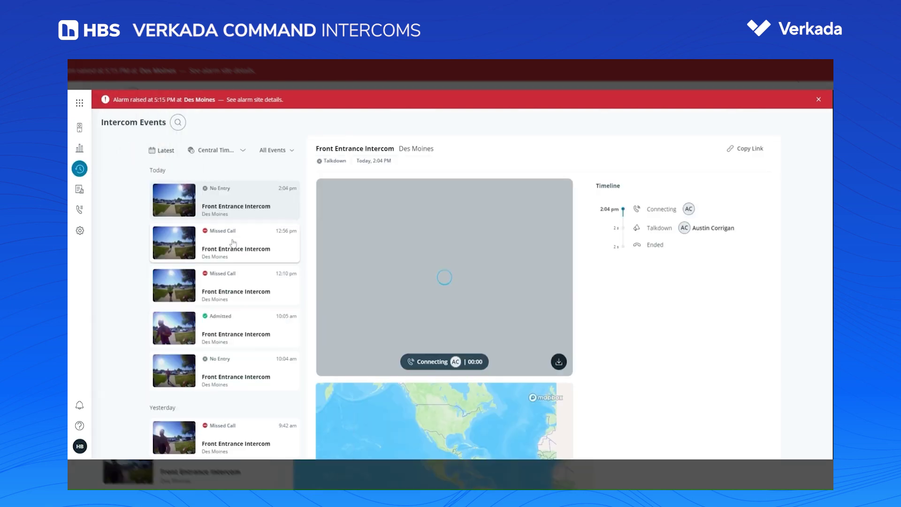
scroll(235, 258, "down", 2)
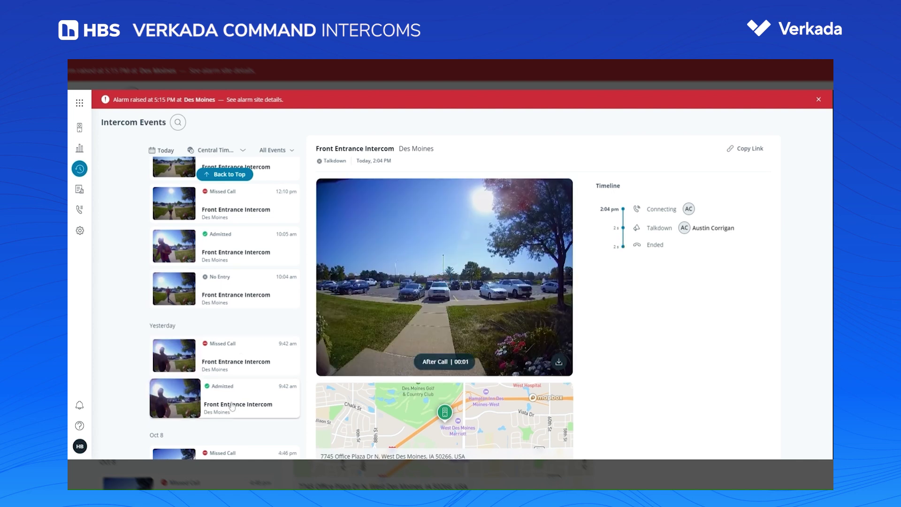
Step: Review the intercom reports listing call events for the past 7 days
left_click(81, 196)
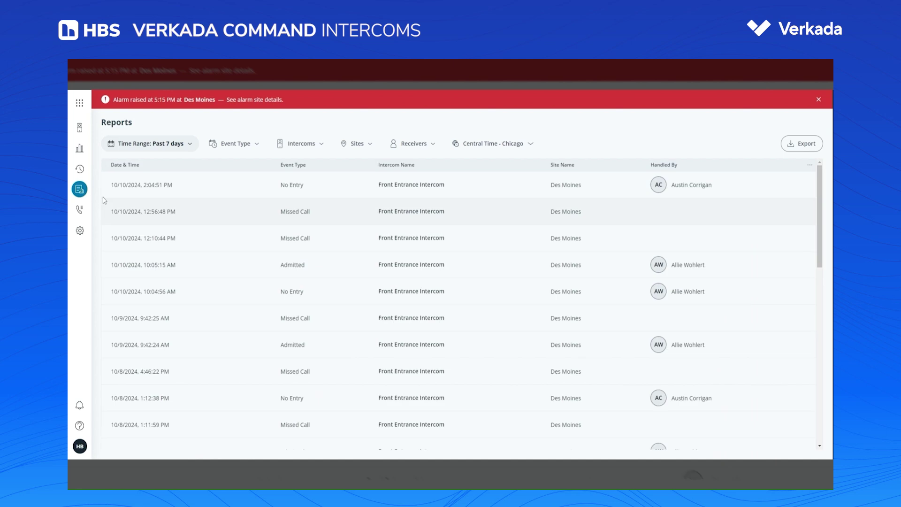
scroll(296, 202, "down", 2)
scroll(296, 202, "up", 2)
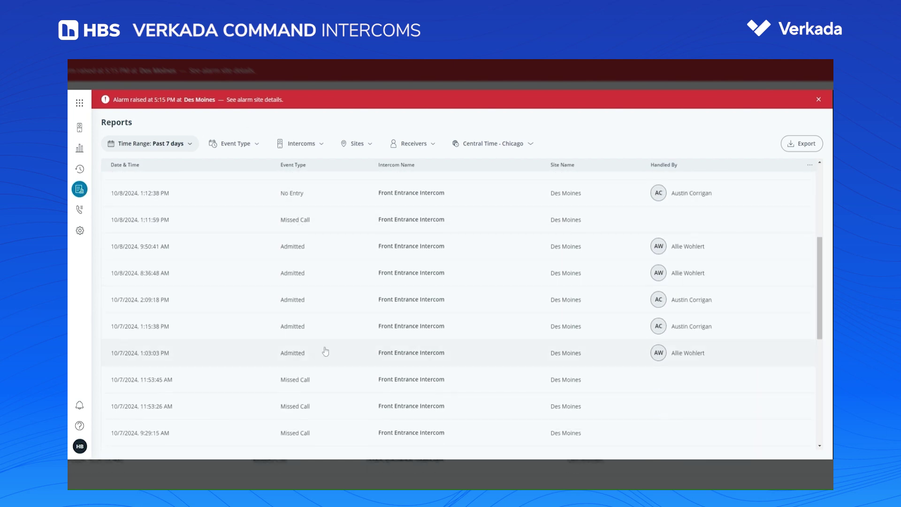
scroll(368, 343, "down", 2)
scroll(375, 290, "up", 2)
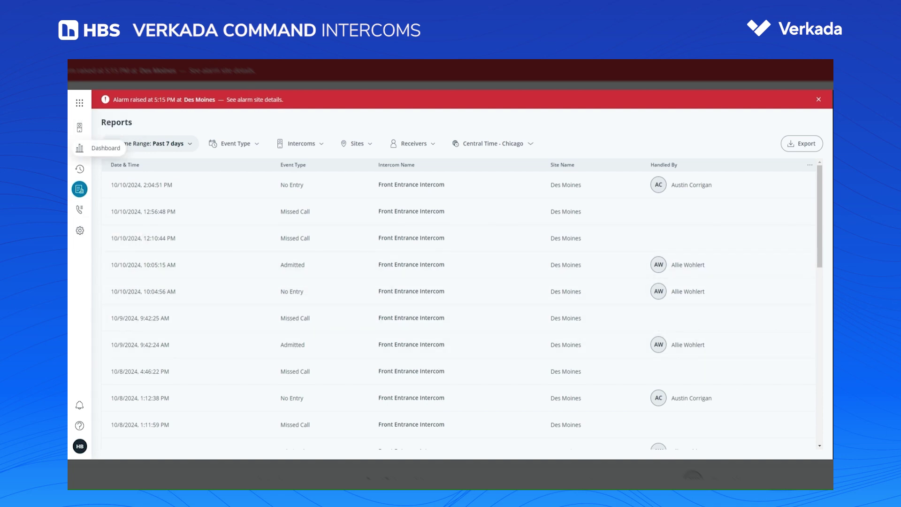
Step: Examine the intercom dashboard's system health, call totals, 7-day usage chart and receiver rankings
mouse_move(80, 147)
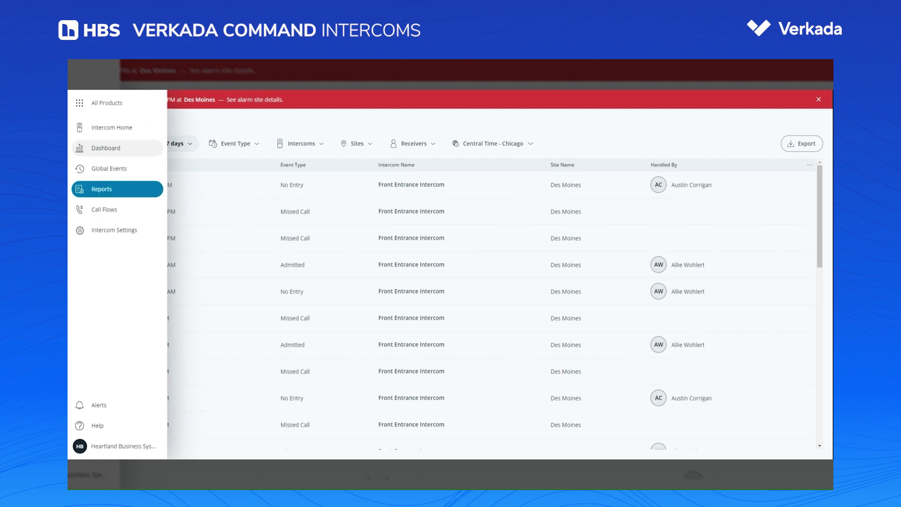
left_click(102, 152)
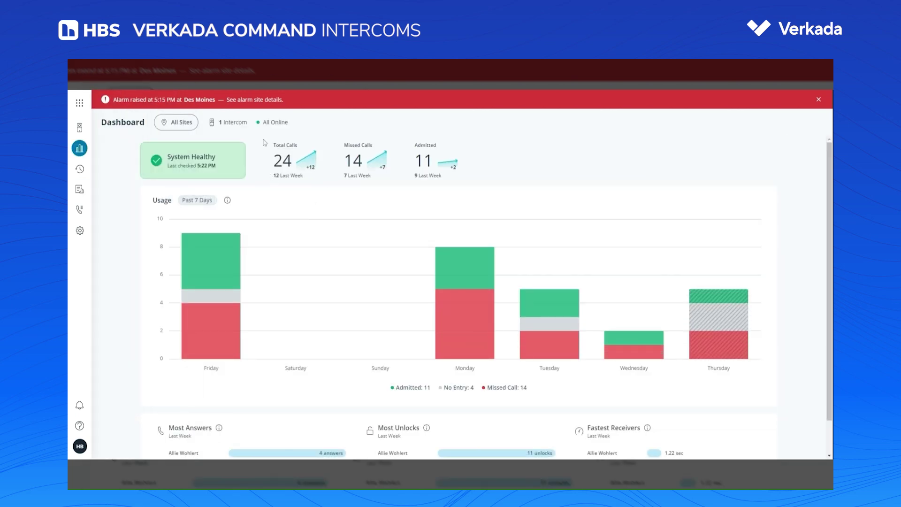
scroll(258, 191, "down", 2)
scroll(258, 191, "up", 2)
scroll(221, 198, "down", 2)
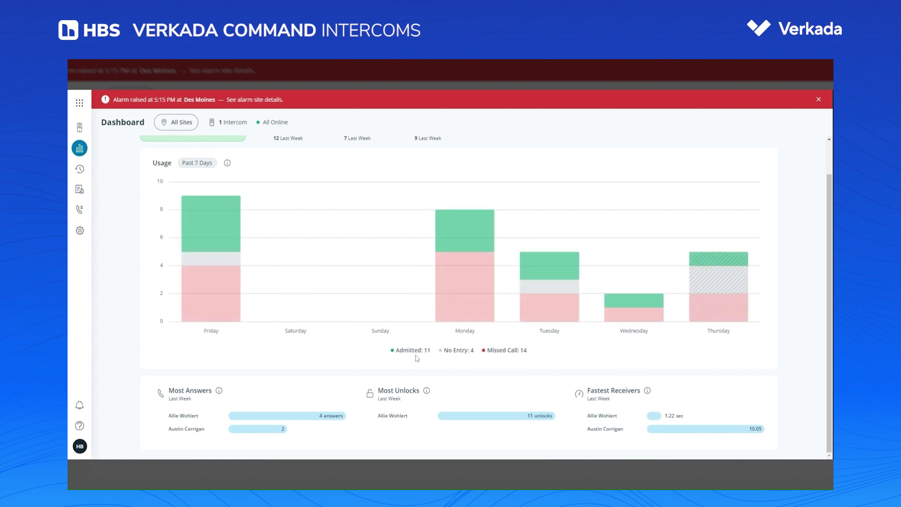
mouse_move(445, 238)
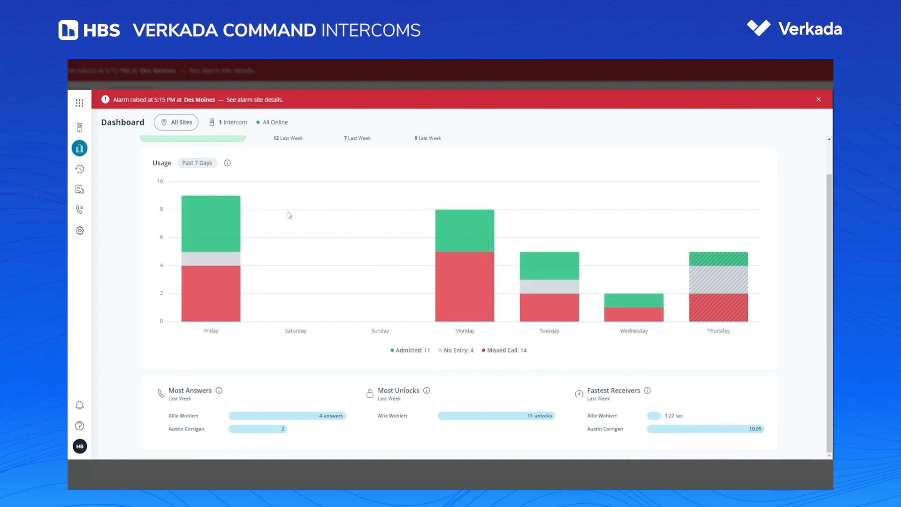
scroll(271, 216, "up", 1)
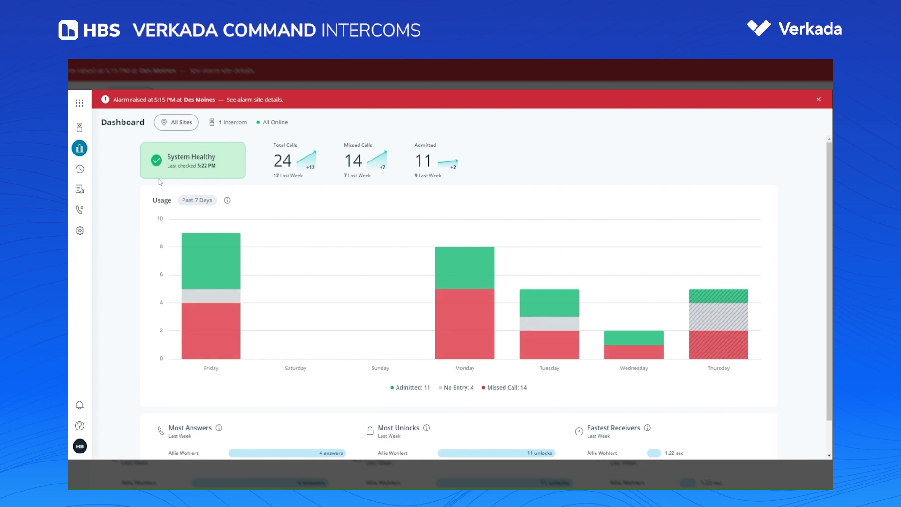
Step: Open the Guest product for HBS Des Moines and review the first visitor's record from Tue, Oct 8
left_click(80, 103)
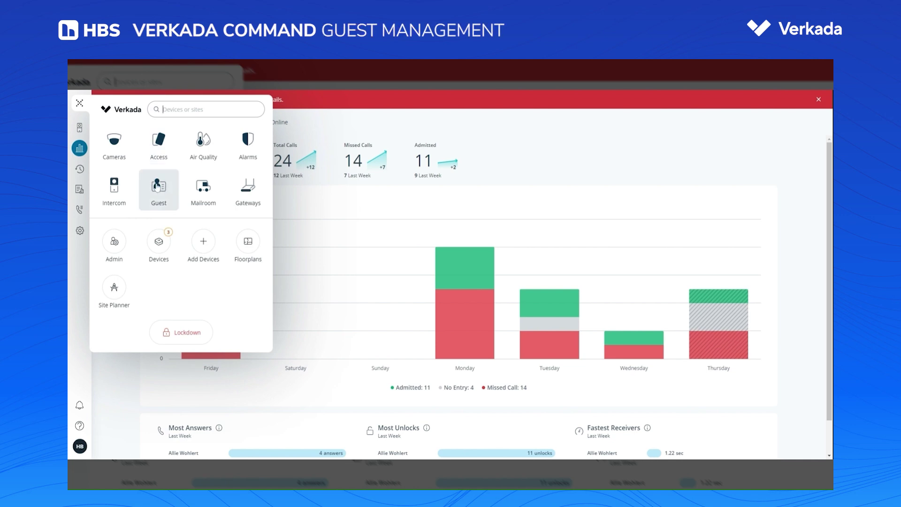
left_click(158, 185)
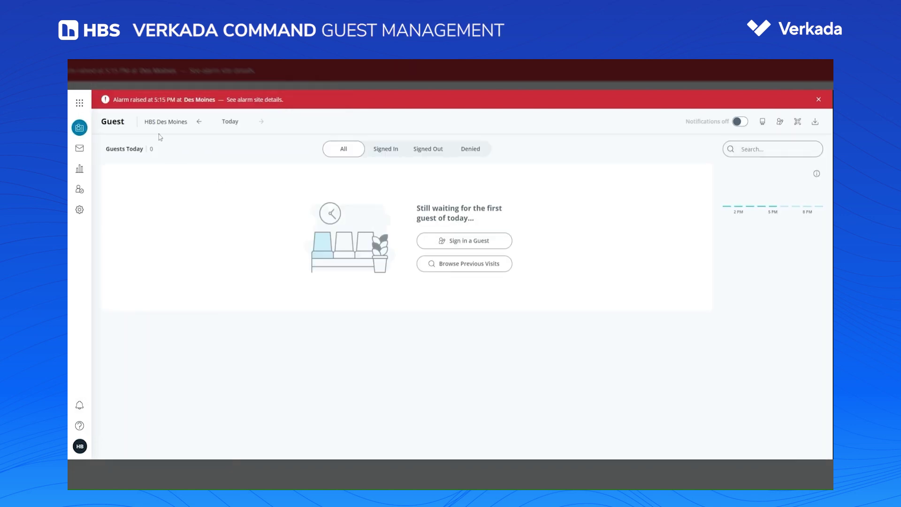
left_click(199, 122)
left_click(199, 123)
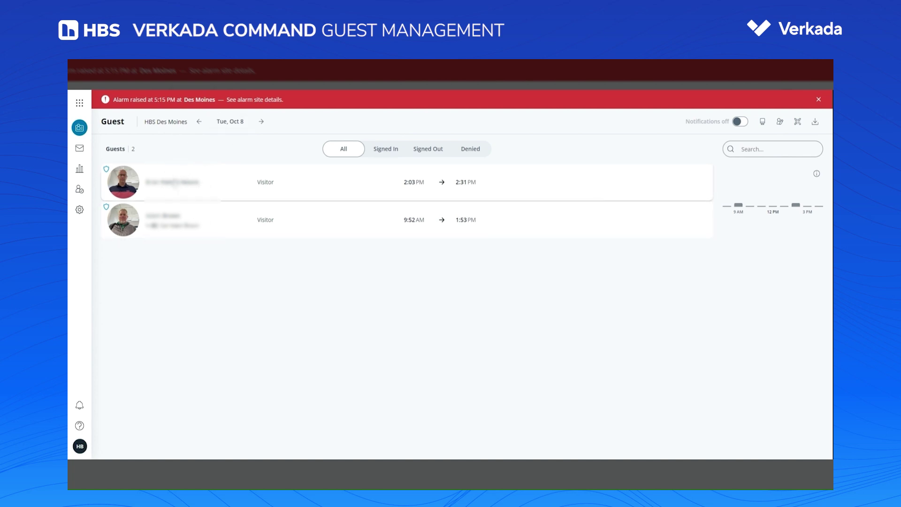
left_click(180, 184)
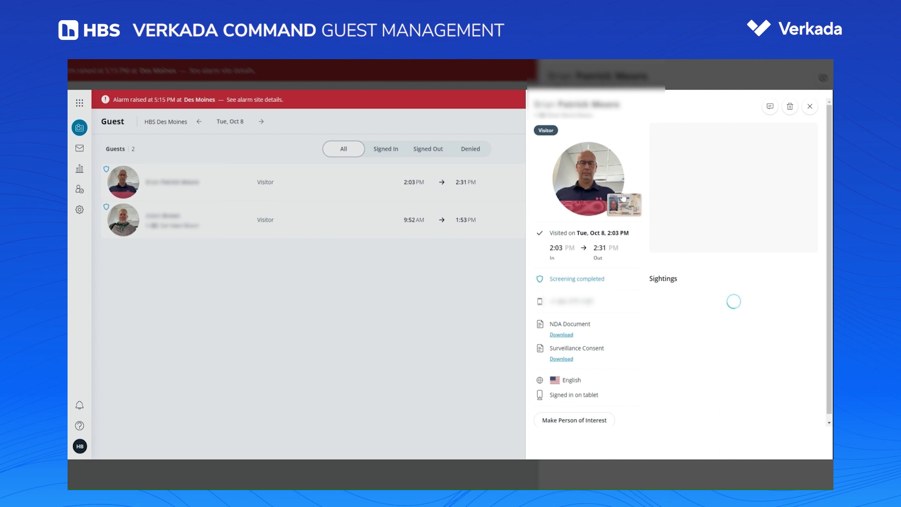
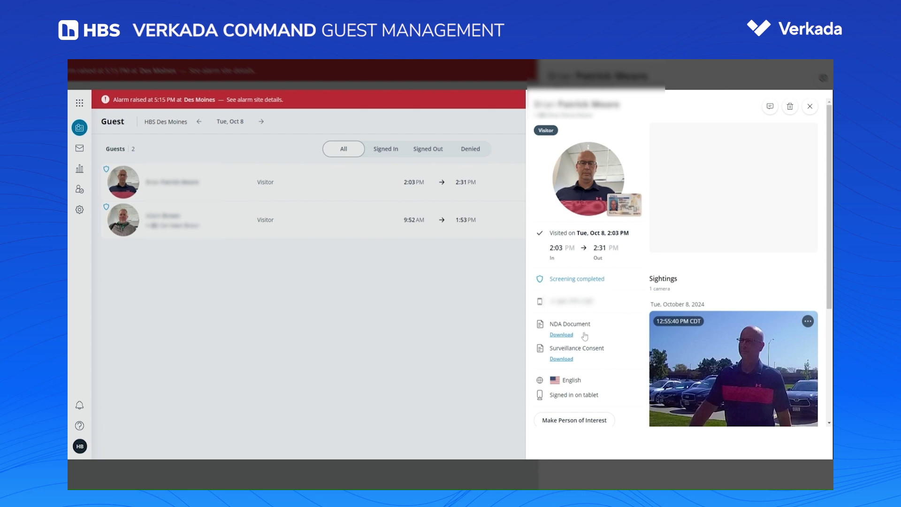
left_click(811, 106)
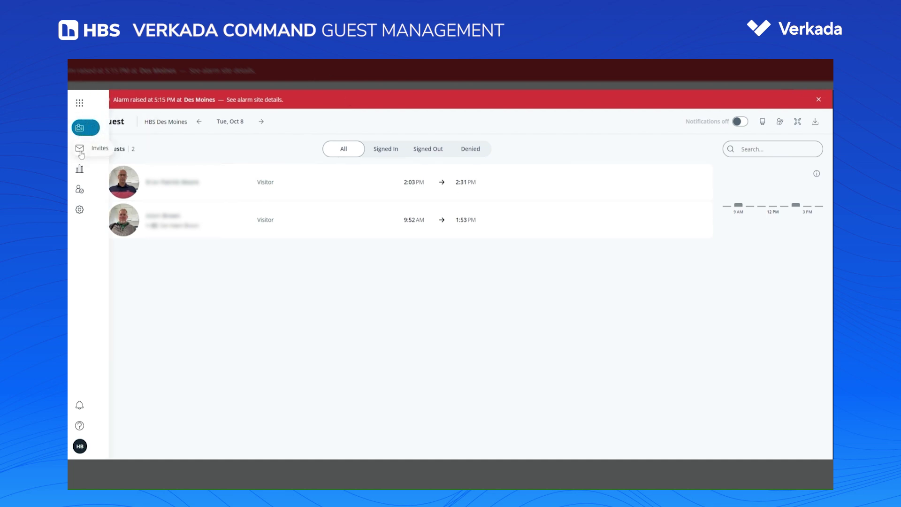
Step: Review the instructions for inviting guests to HBS Des Moines, choosing the interview guest type for the invite address
left_click(79, 151)
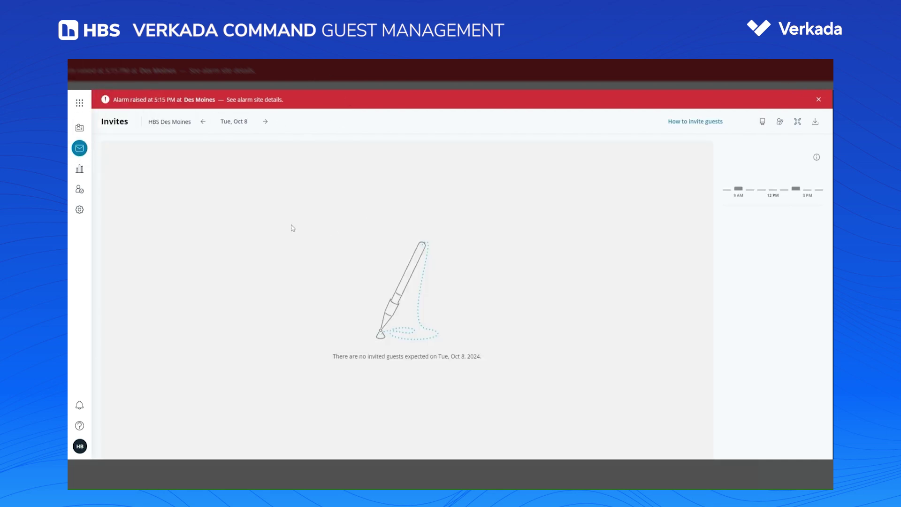
left_click(687, 123)
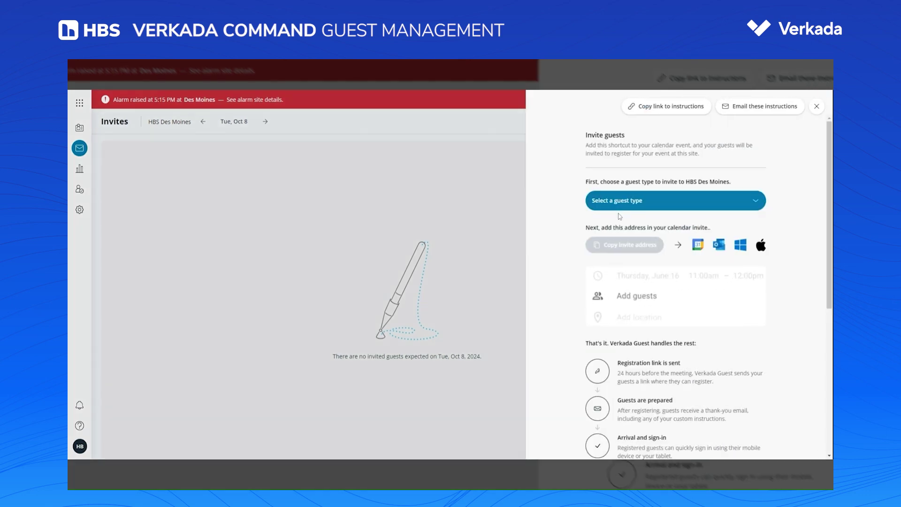
left_click(618, 205)
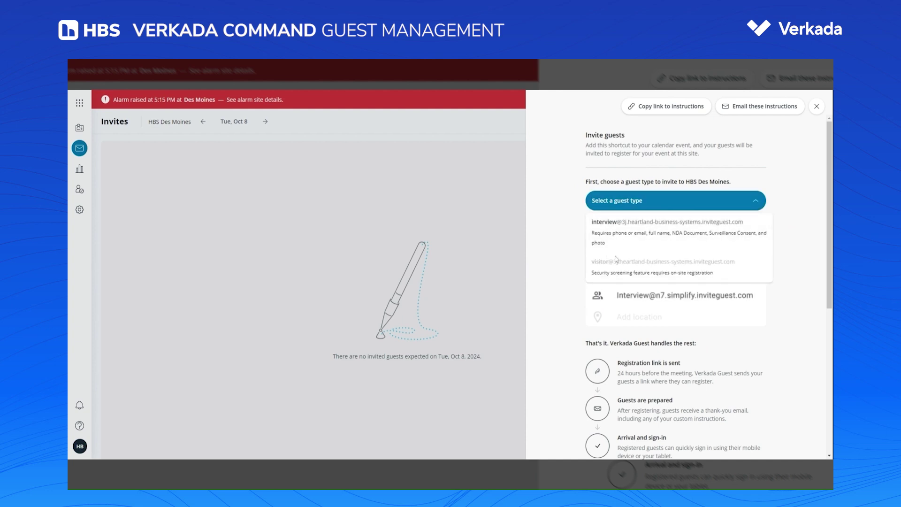
left_click(630, 237)
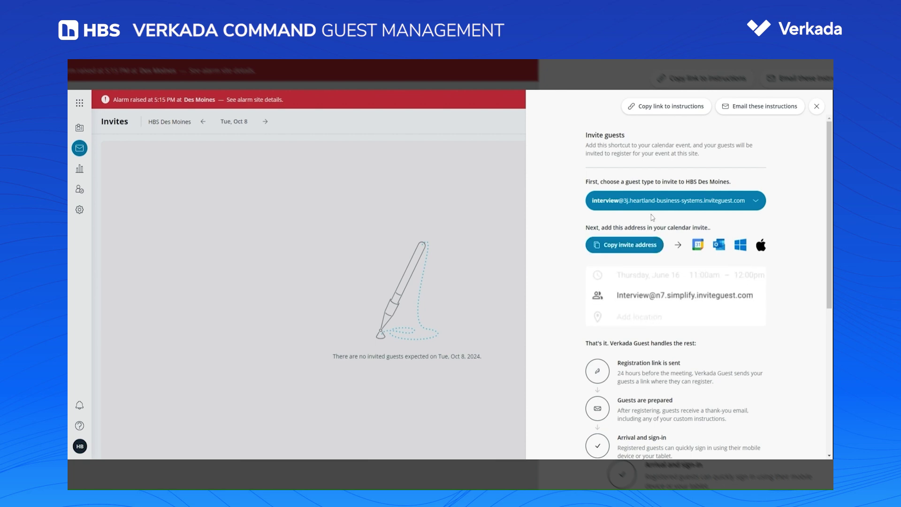
scroll(607, 246, "down", 3)
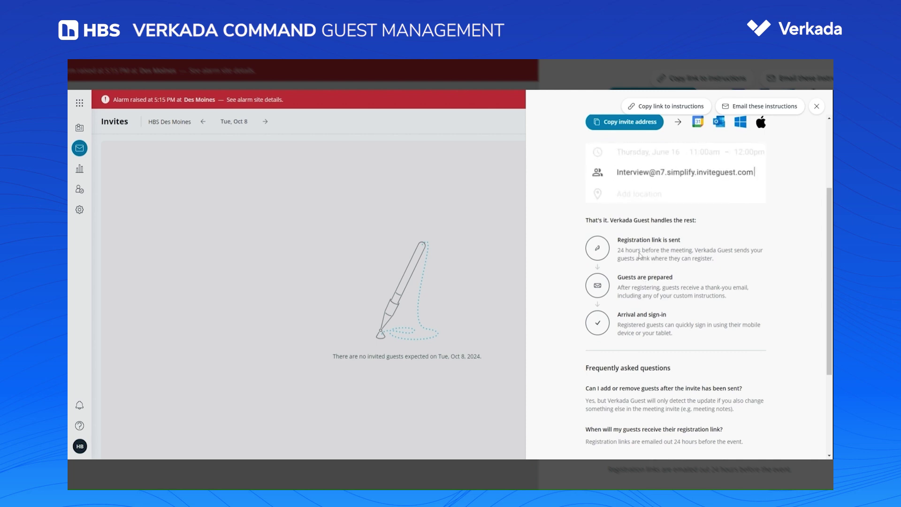
scroll(586, 221, "up", 3)
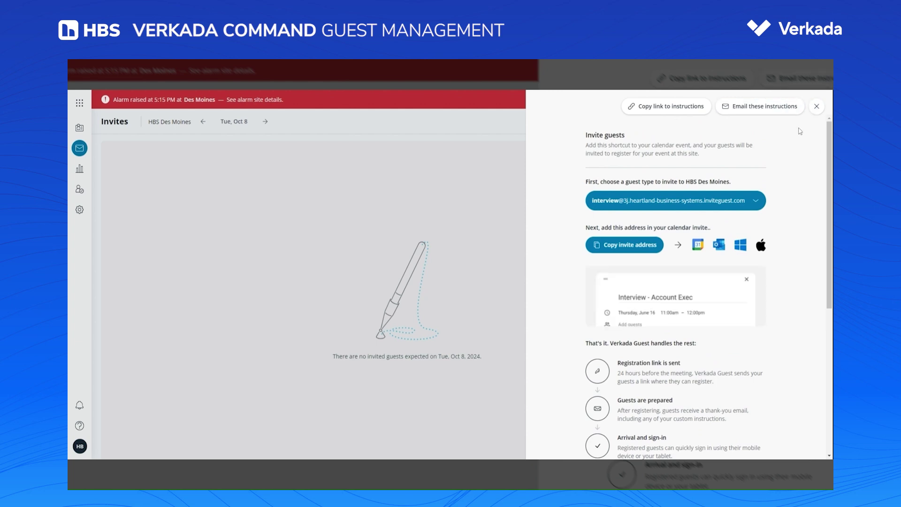
left_click(816, 107)
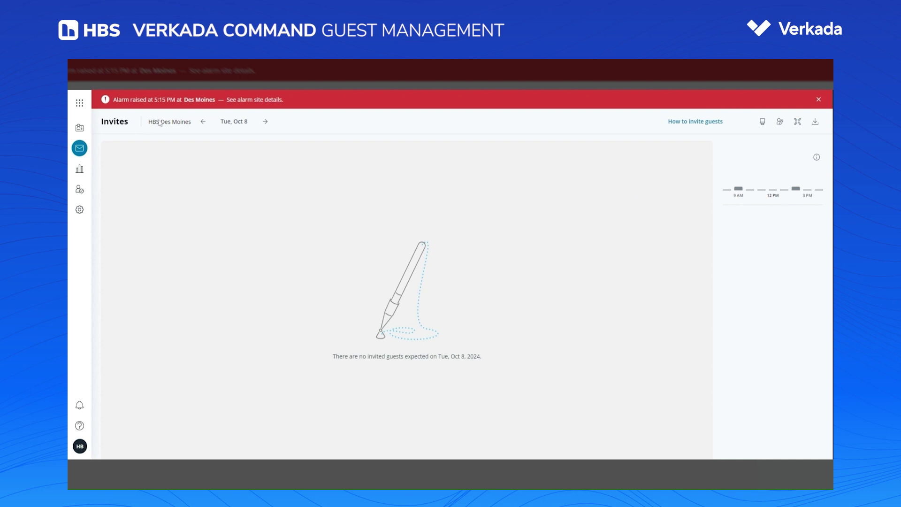
Step: Review the HBS Des Moines guest analytics for the last 30 days, including busiest times and visitor breakdowns
mouse_move(83, 172)
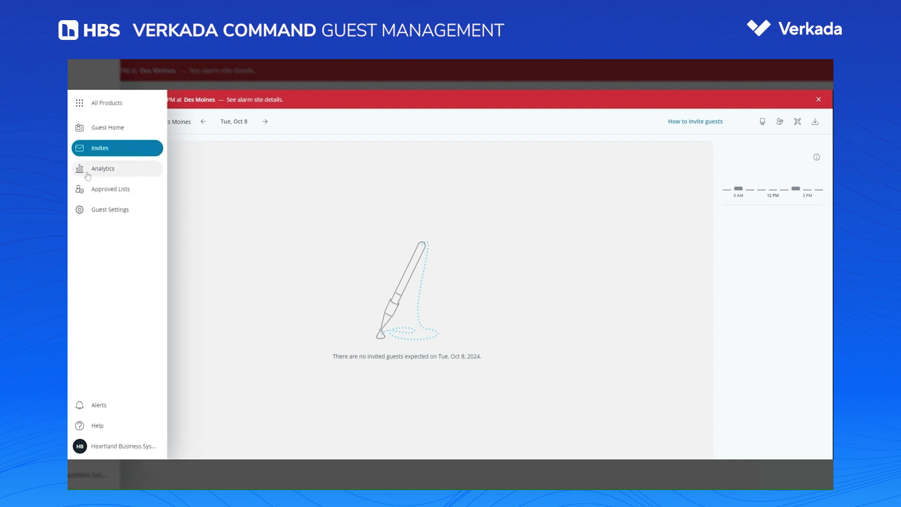
left_click(87, 174)
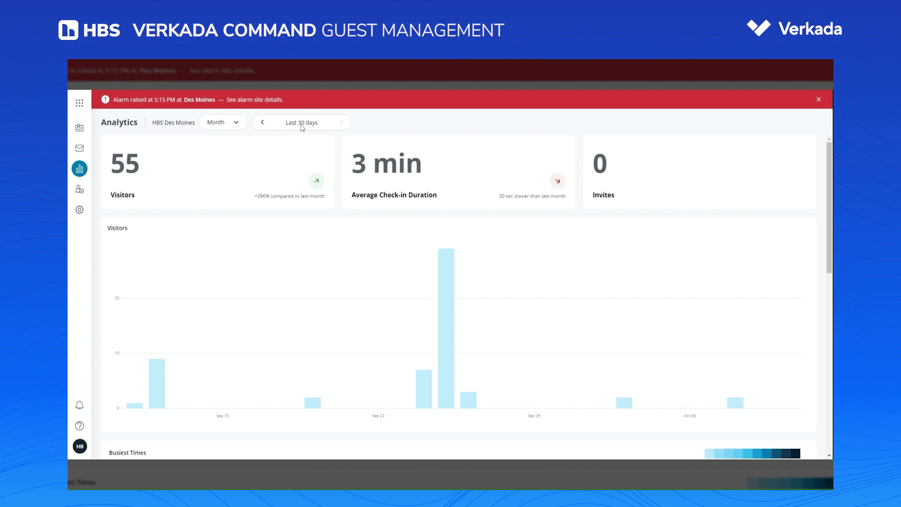
scroll(175, 177, "down", 1)
scroll(195, 181, "up", 1)
scroll(415, 215, "down", 3)
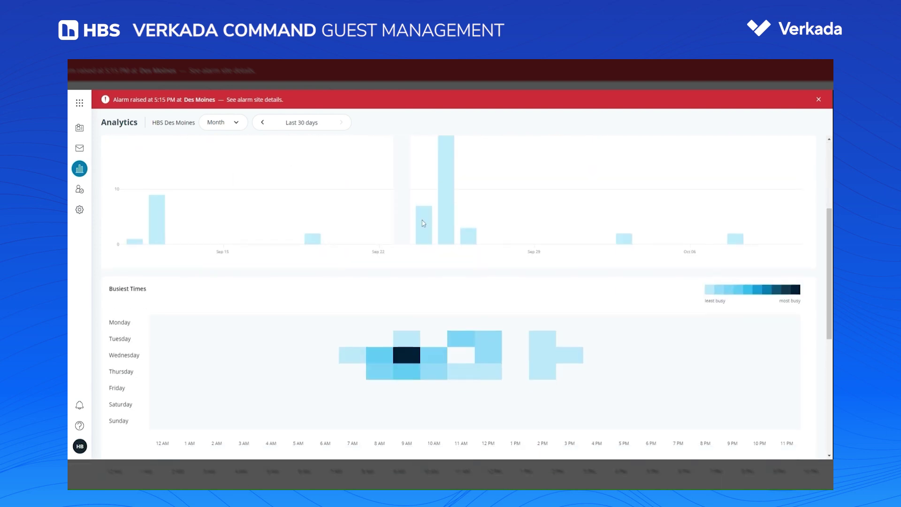
scroll(393, 294, "down", 5)
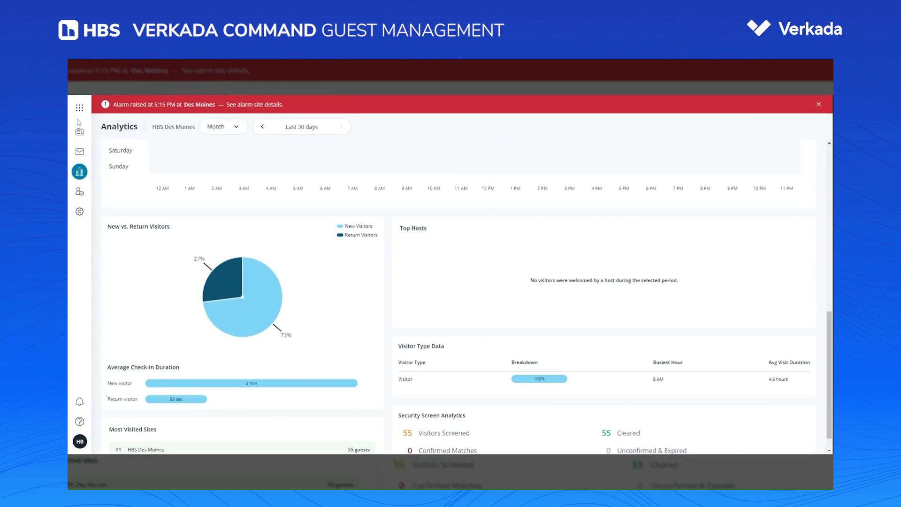
Step: Check the guest list for Wed, Sep 25 and view the organization's Documents page from the guest settings
left_click(80, 132)
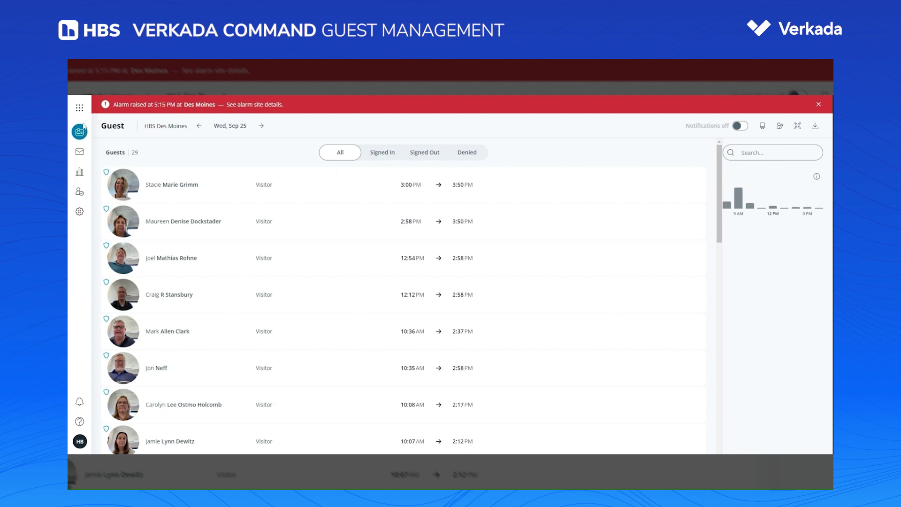
mouse_move(84, 139)
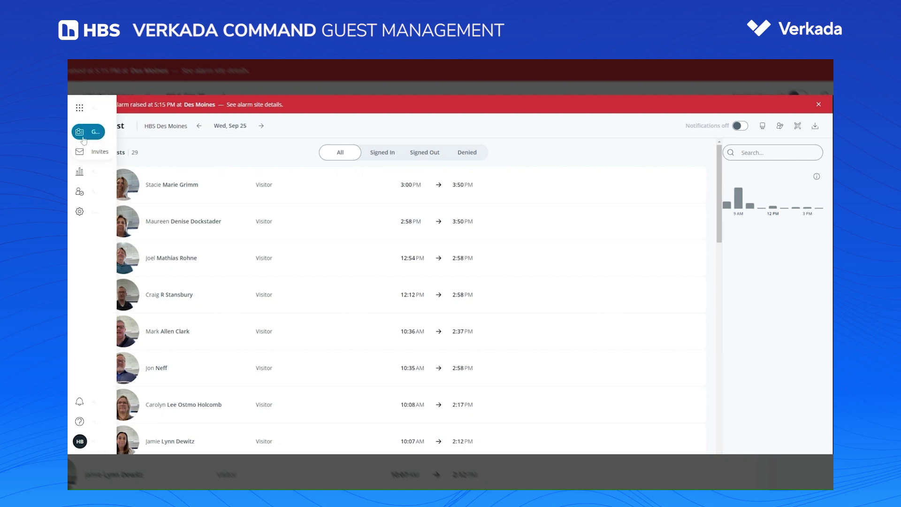
left_click(79, 211)
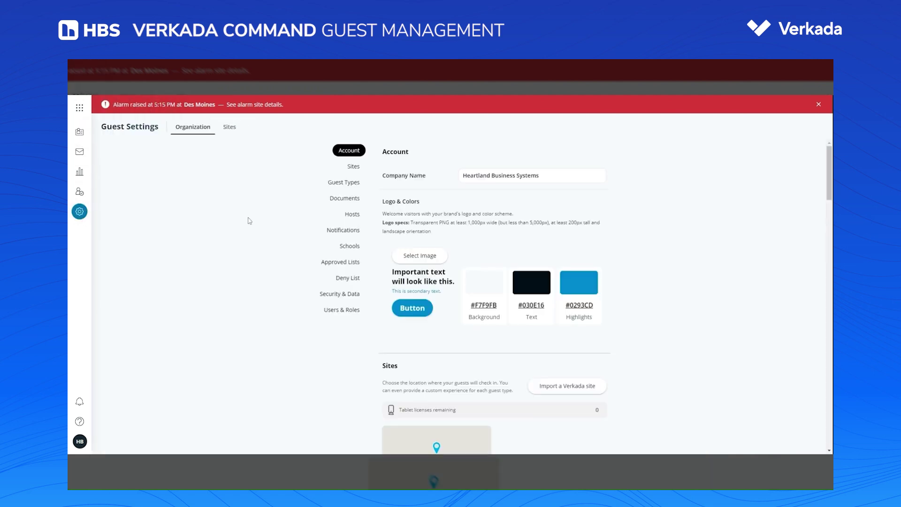
scroll(432, 258, "down", 3)
scroll(432, 258, "down", 4)
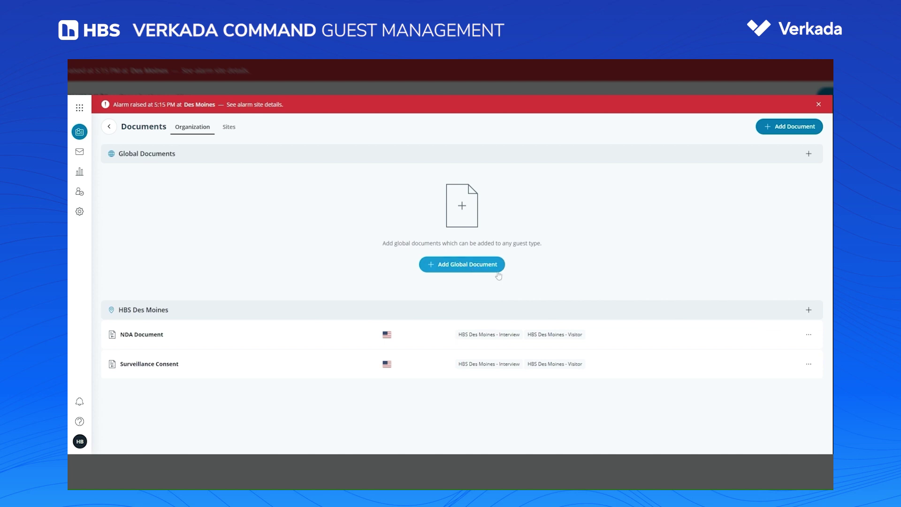
left_click(476, 269)
left_click(109, 126)
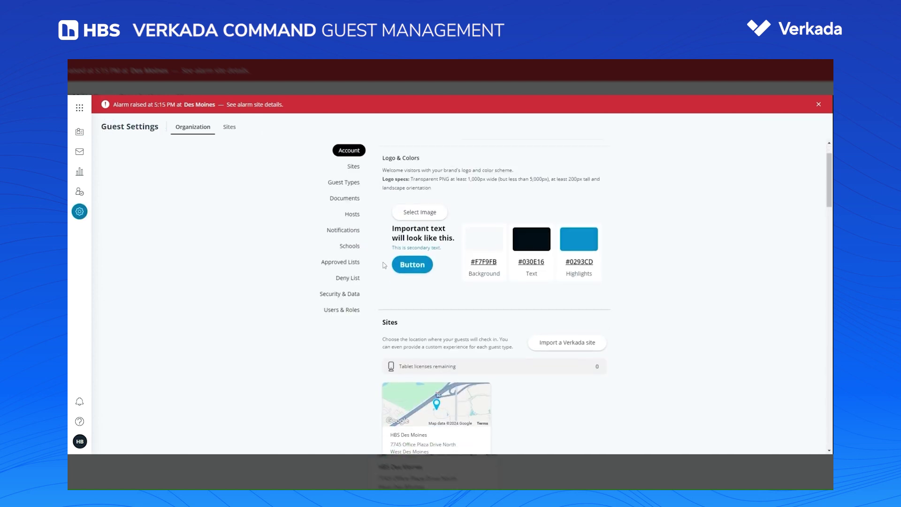
Step: Review the account logo and color settings and the Approved Lists section of the organization's guest settings
scroll(384, 265, "down", 1)
scroll(544, 281, "up", 2)
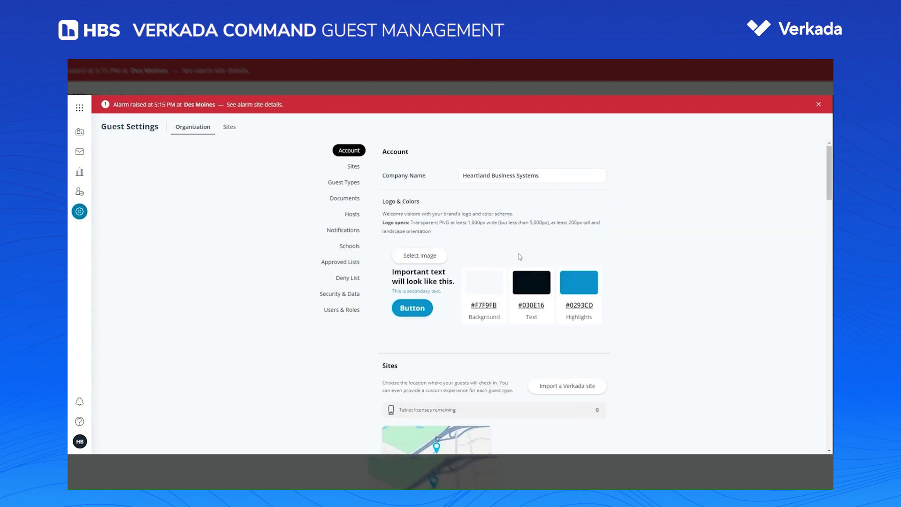
scroll(515, 306, "down", 1)
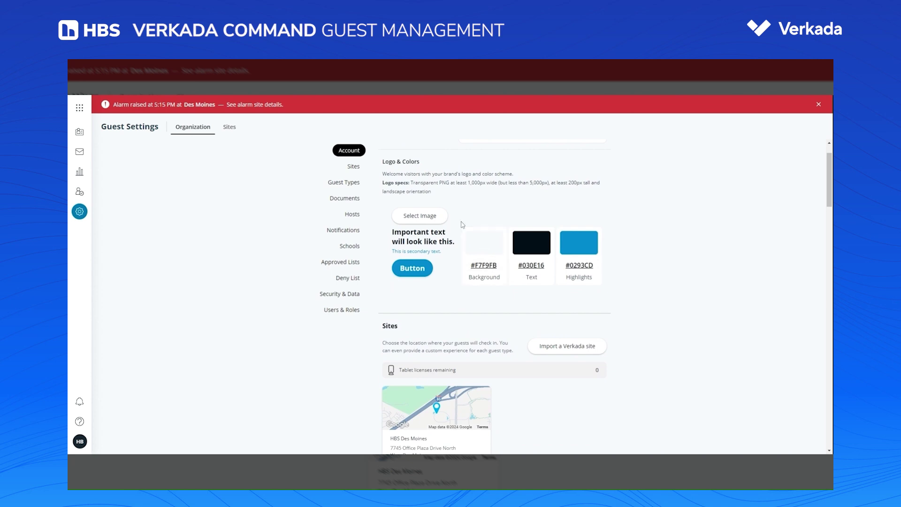
left_click(345, 263)
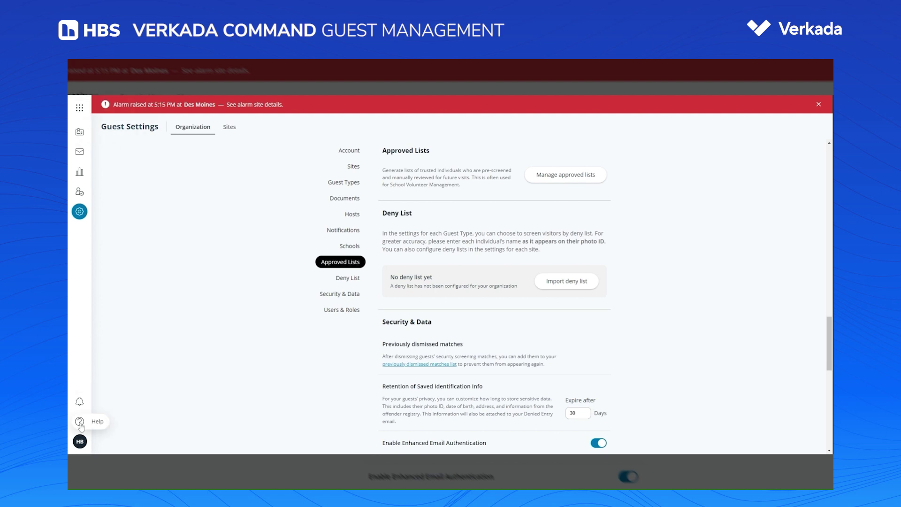
Step: Show the help options and examine the chat and phone response times on Verkada's Real-Time Support Status page
left_click(96, 426)
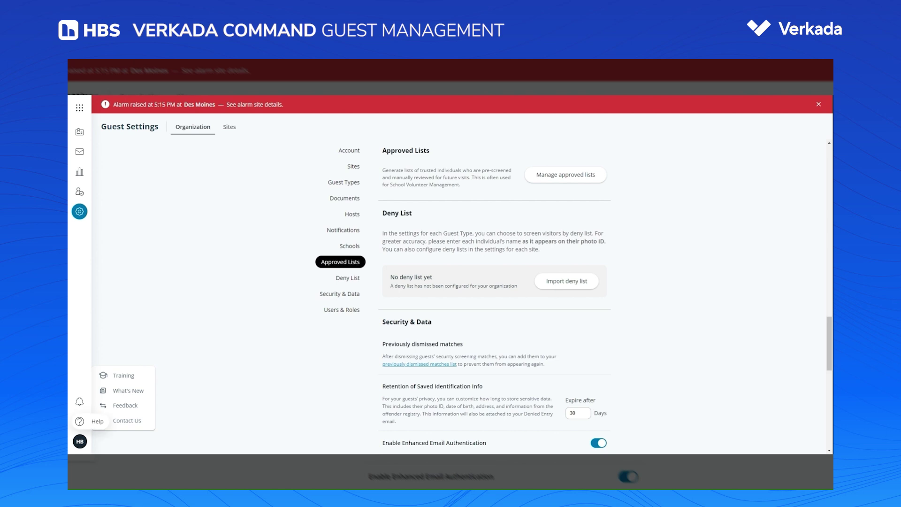
left_click(275, 169)
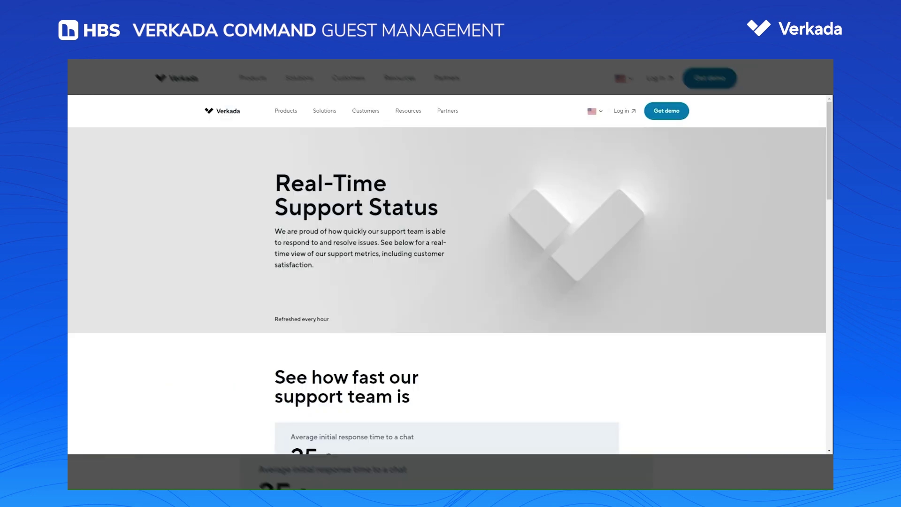
scroll(320, 275, "down", 3)
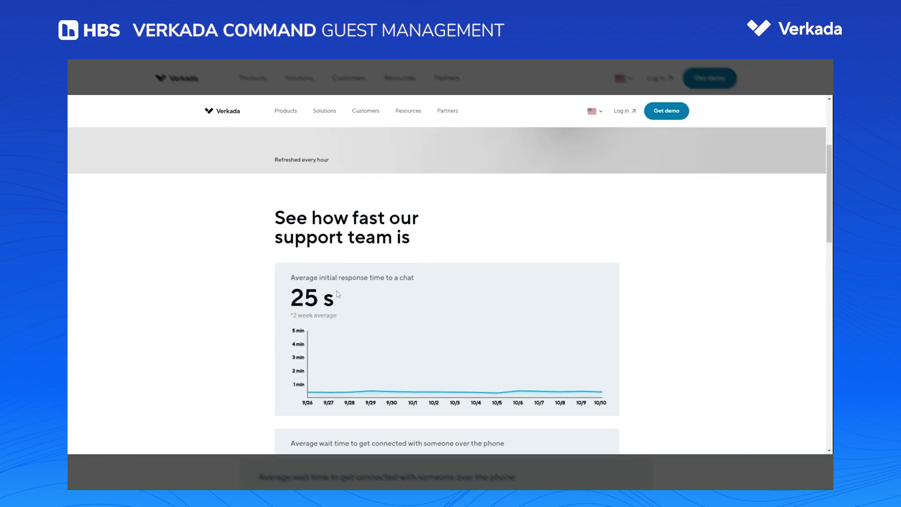
scroll(352, 272, "down", 3)
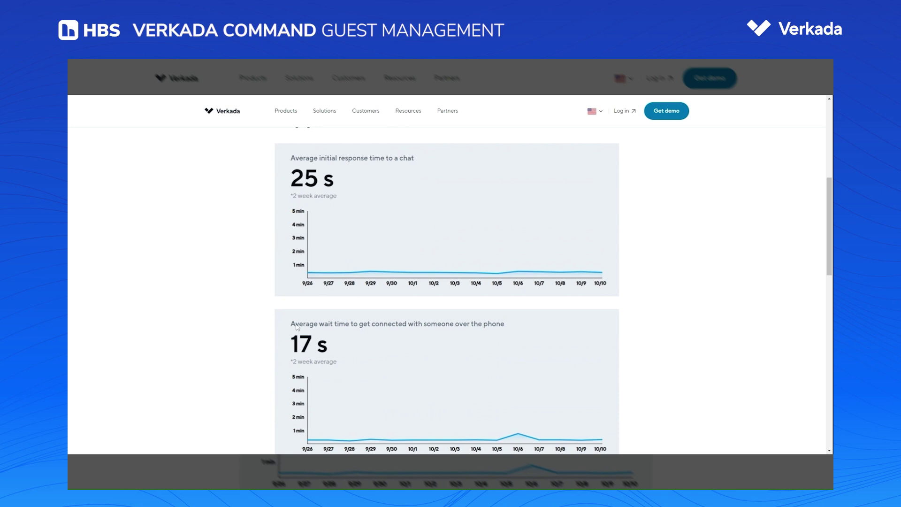